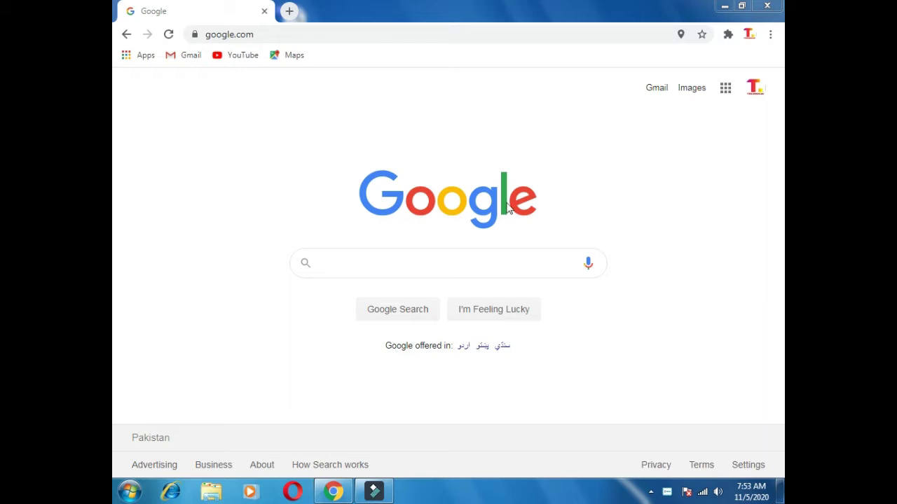
- Search Google for "small tool plagiarism" and open the Plagiarism Checker - Small SEO Tools result in a new tab
{"action": "left_click", "coordinate": [382, 263]}
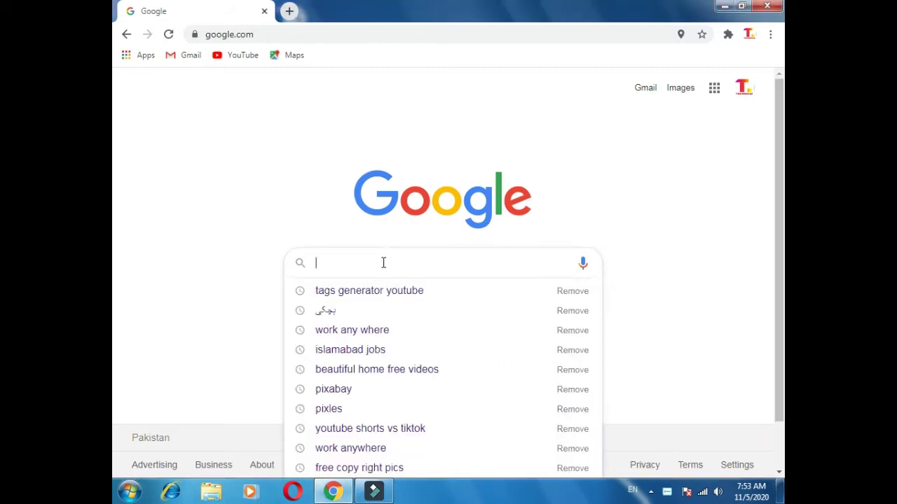
{"action": "type", "text": "small "}
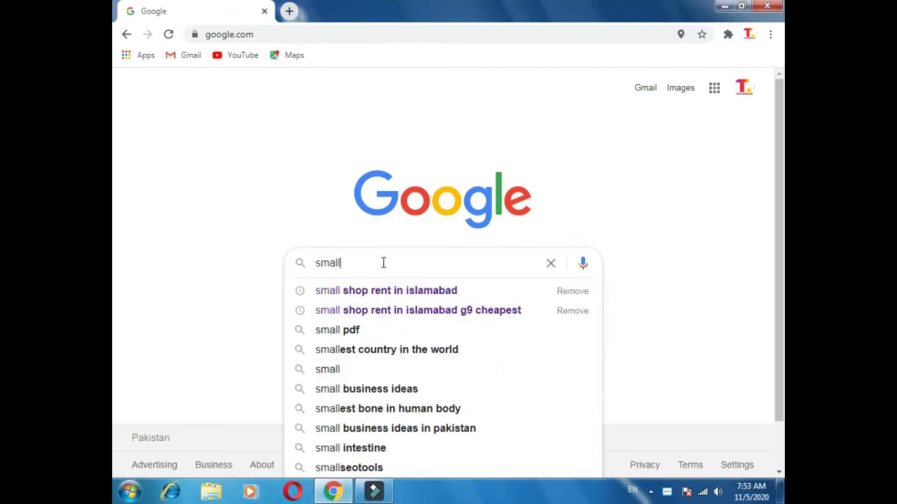
{"action": "type", "text": "tool"}
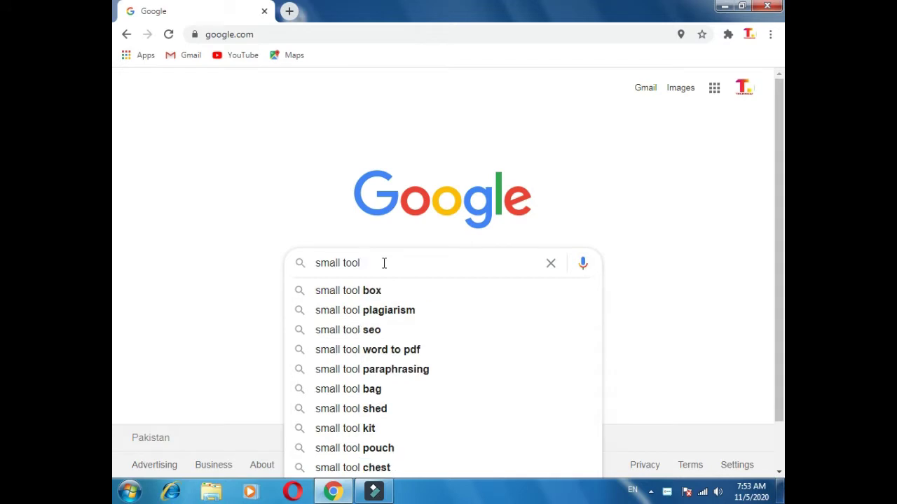
{"action": "key", "text": "Down"}
{"action": "key", "text": "Down"}
{"action": "key", "text": "Return"}
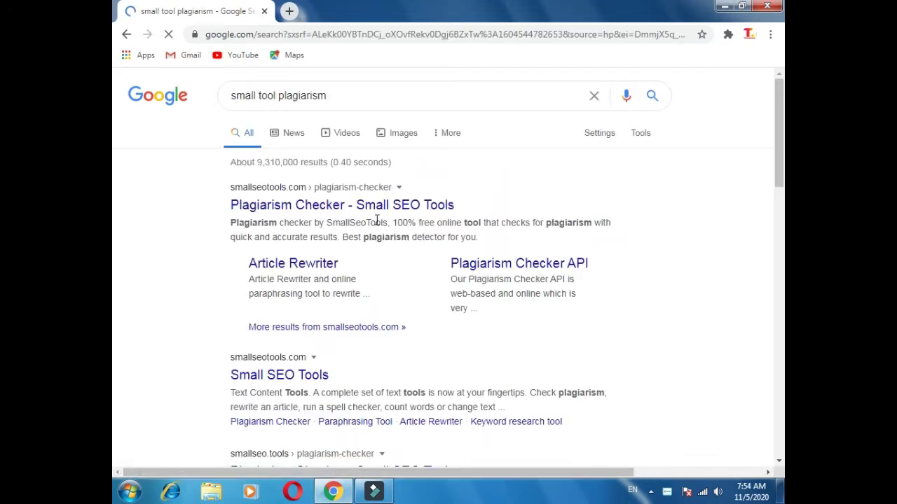
{"action": "middle_click", "coordinate": [361, 210]}
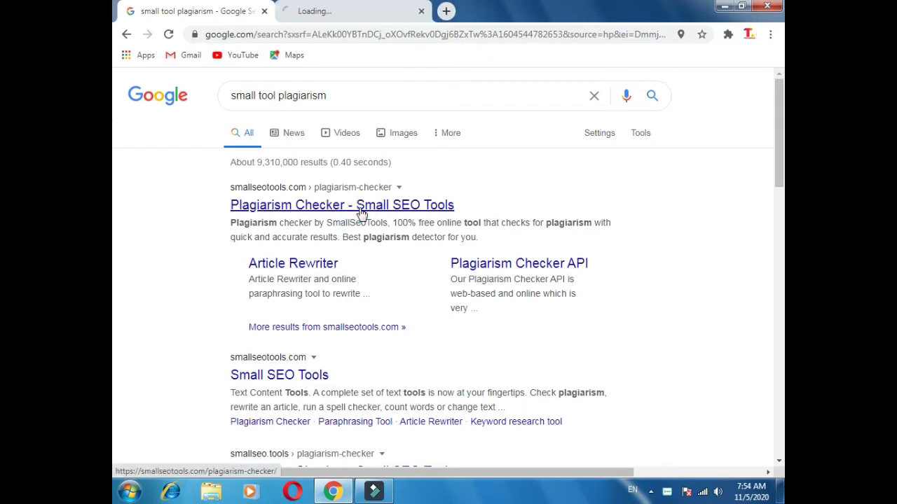
- Search Google for "duplicate plagiarism checker" and open the Duplichecker result in a new tab
{"action": "triple_click", "coordinate": [321, 94]}
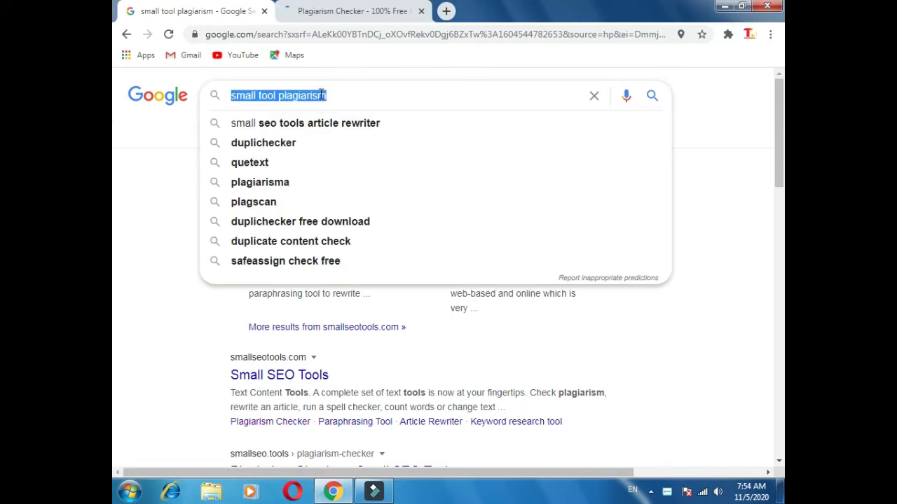
{"action": "type", "text": "duplicate"}
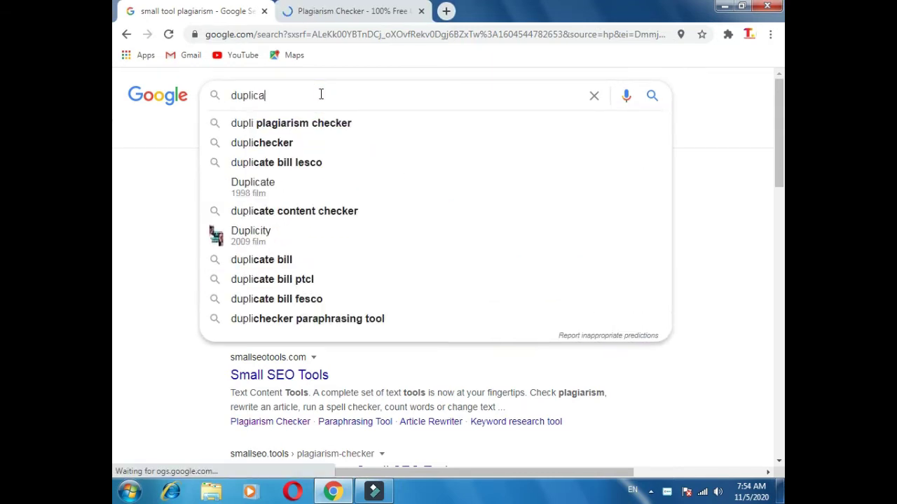
{"action": "key", "text": "Down"}
{"action": "key", "text": "Down"}
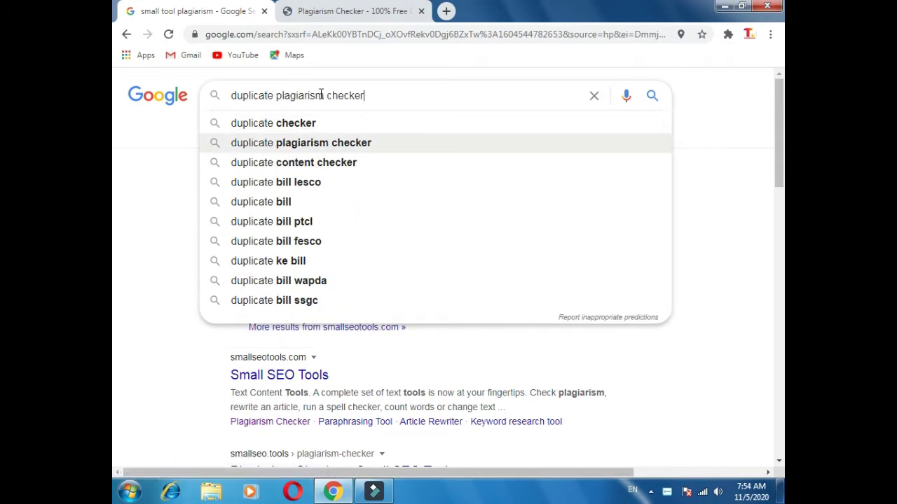
{"action": "key", "text": "Return"}
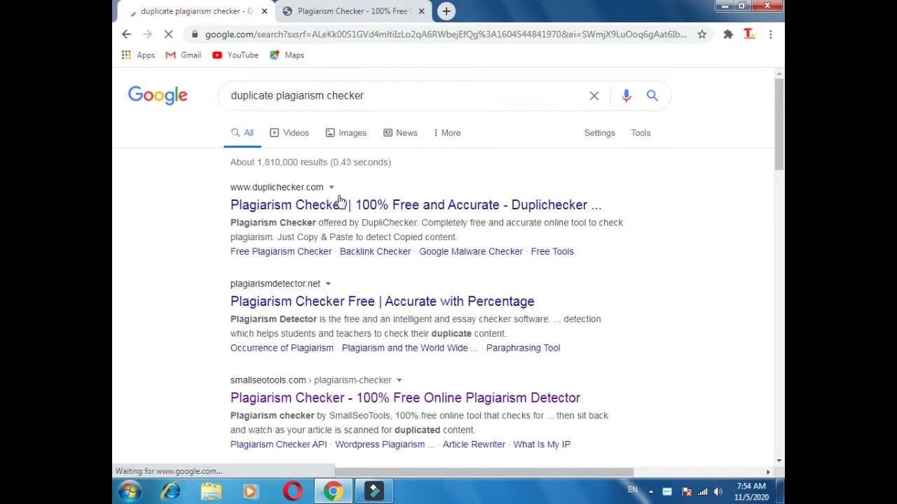
{"action": "middle_click", "coordinate": [338, 209]}
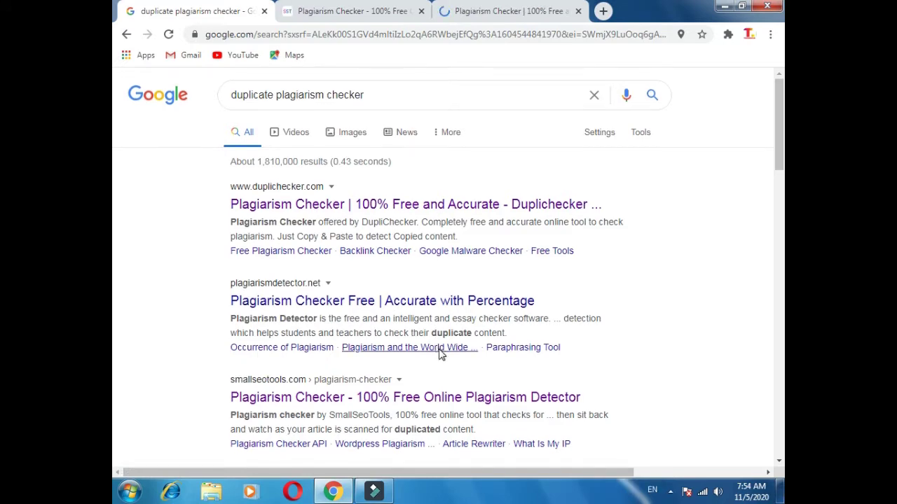
- Close the search results page, dismiss the smallseotools.com notification request and look over its plagiarism checker page
{"action": "scroll", "coordinate": [441, 348], "scroll_direction": "down", "scroll_amount": 1}
{"action": "key", "text": "ctrl+w"}
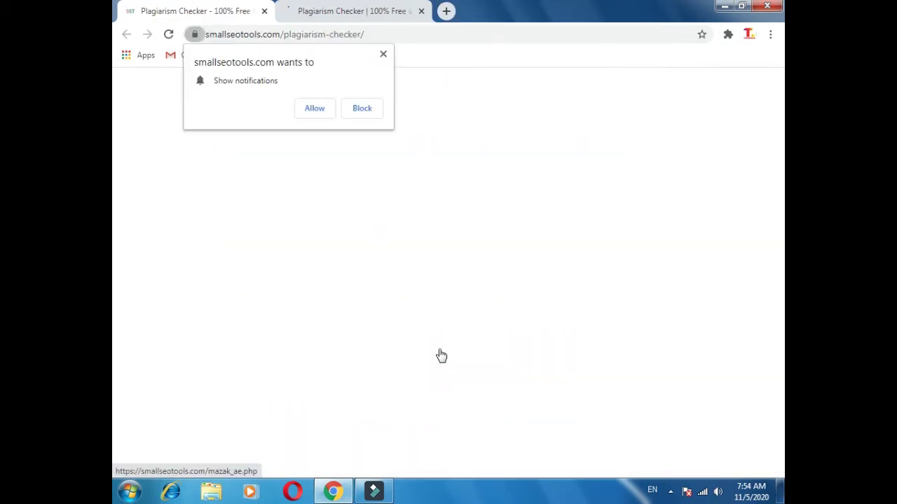
{"action": "left_click", "coordinate": [383, 54]}
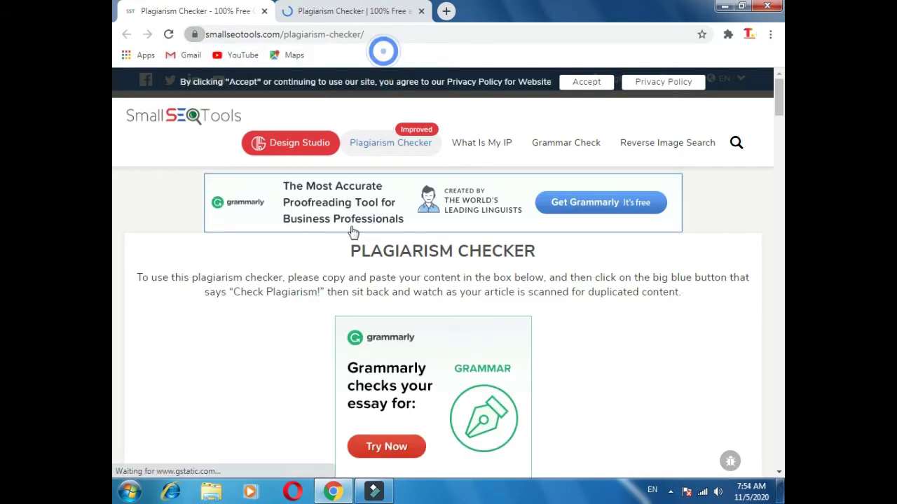
{"action": "left_click", "coordinate": [322, 10]}
{"action": "left_click", "coordinate": [201, 7]}
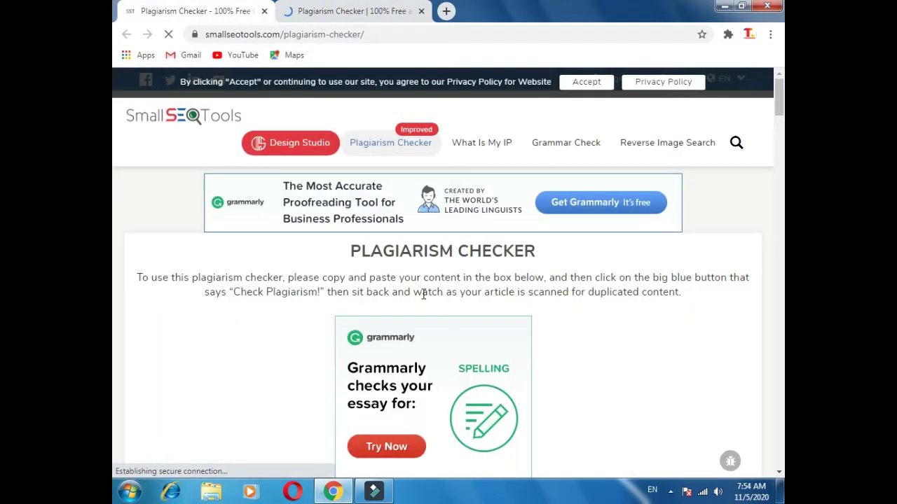
{"action": "scroll", "coordinate": [402, 416], "scroll_direction": "down", "scroll_amount": 6}
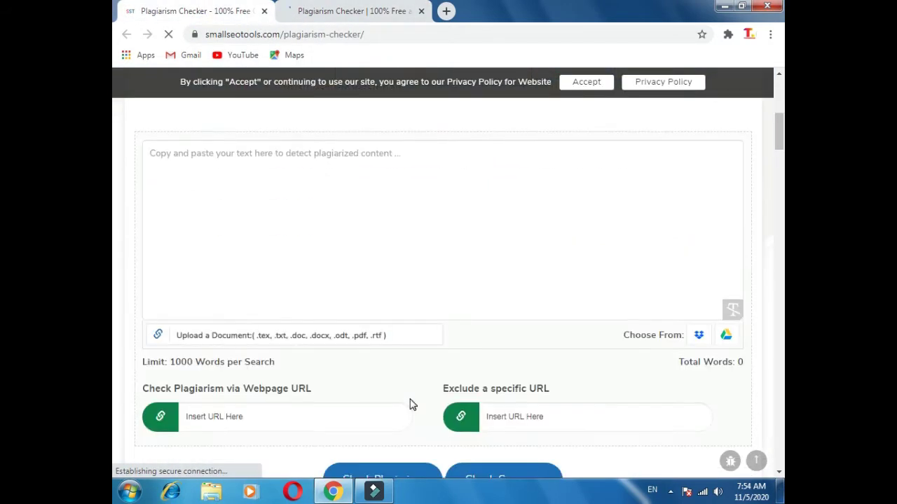
{"action": "scroll", "coordinate": [411, 404], "scroll_direction": "up", "scroll_amount": 5}
- Open the Blogspot news blog's home page in a new tab
{"action": "left_click", "coordinate": [446, 12]}
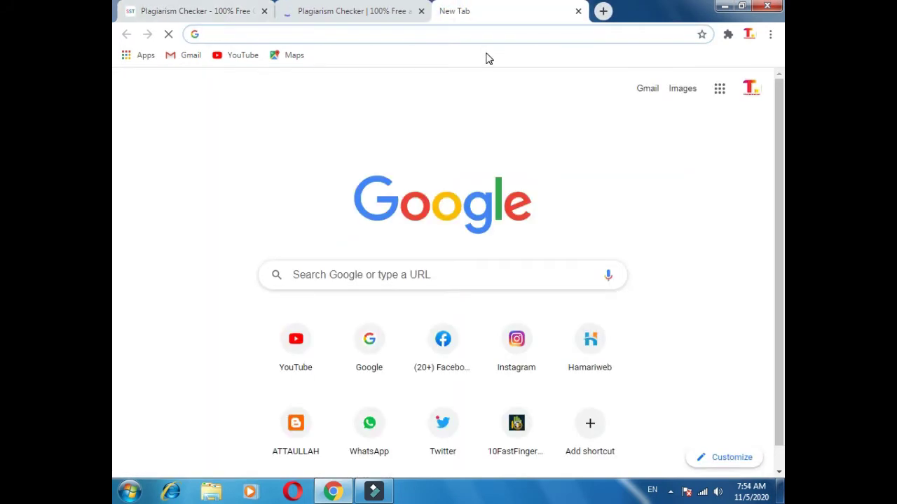
{"action": "type", "text": "on"}
{"action": "key", "text": "Return"}
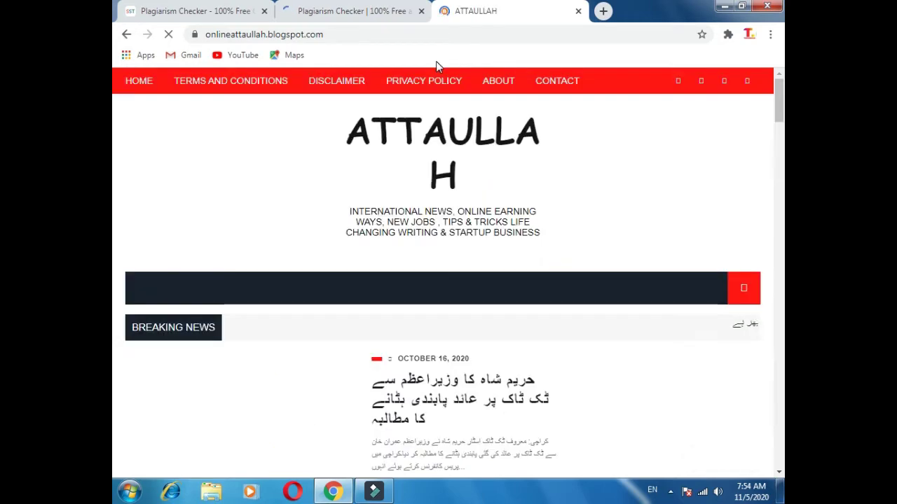
- Dismiss the translation offer and open the blog's October 08, 2020 article about giving Kuwaiti citizens 50,000 a year
{"action": "scroll", "coordinate": [513, 231], "scroll_direction": "down", "scroll_amount": 3}
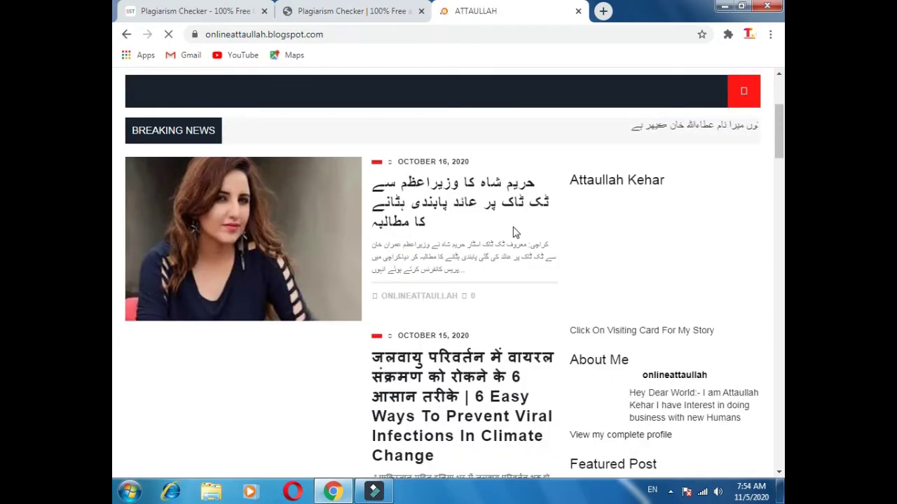
{"action": "scroll", "coordinate": [460, 256], "scroll_direction": "down", "scroll_amount": 4}
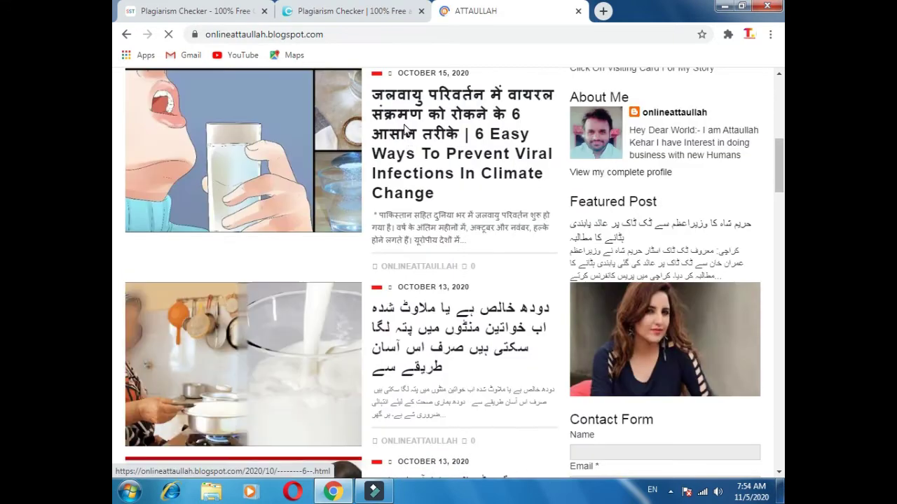
{"action": "scroll", "coordinate": [404, 130], "scroll_direction": "down", "scroll_amount": 15}
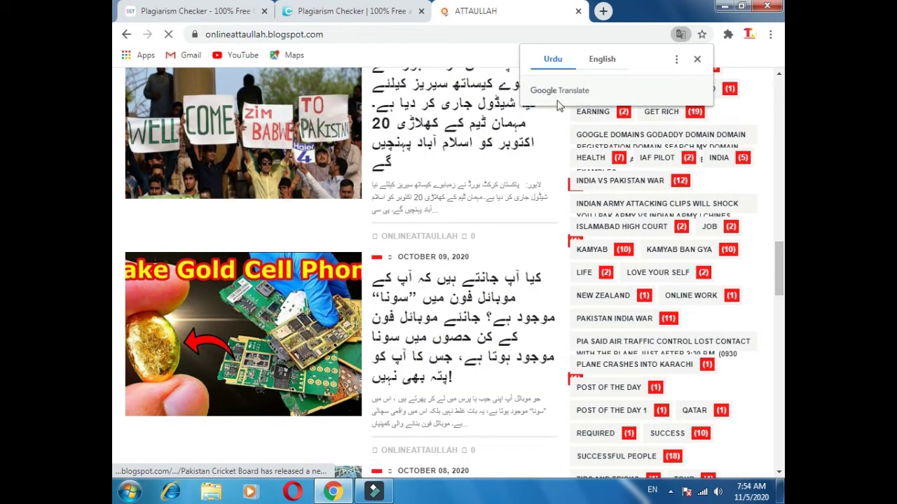
{"action": "left_click", "coordinate": [697, 59]}
{"action": "scroll", "coordinate": [459, 303], "scroll_direction": "down", "scroll_amount": 3}
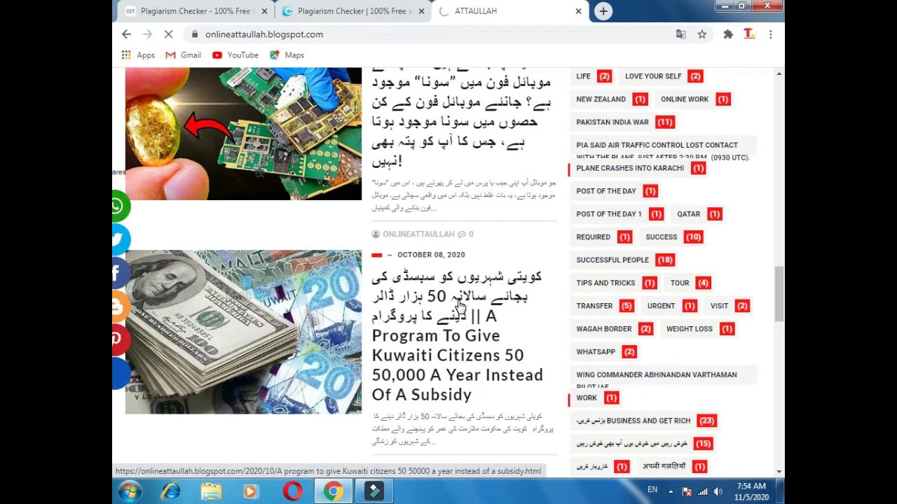
{"action": "left_click", "coordinate": [459, 306]}
{"action": "scroll", "coordinate": [459, 306], "scroll_direction": "down", "scroll_amount": 5}
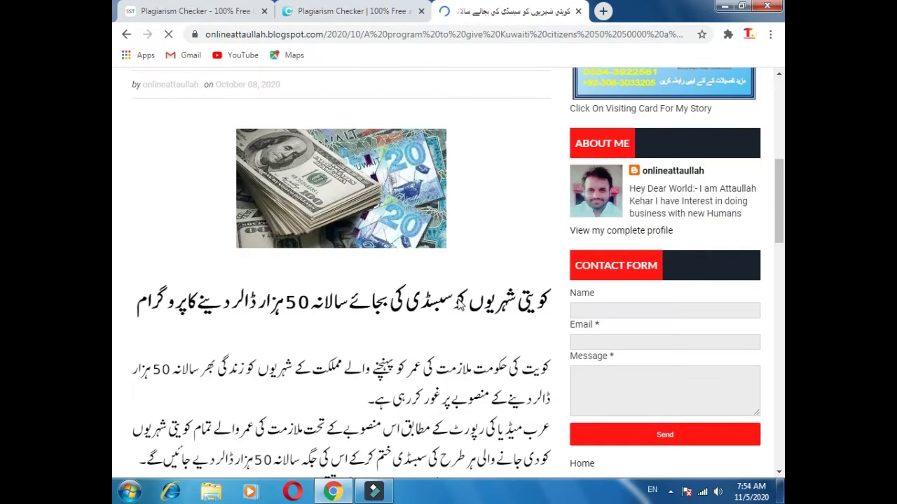
{"action": "scroll", "coordinate": [570, 149], "scroll_direction": "down", "scroll_amount": 2}
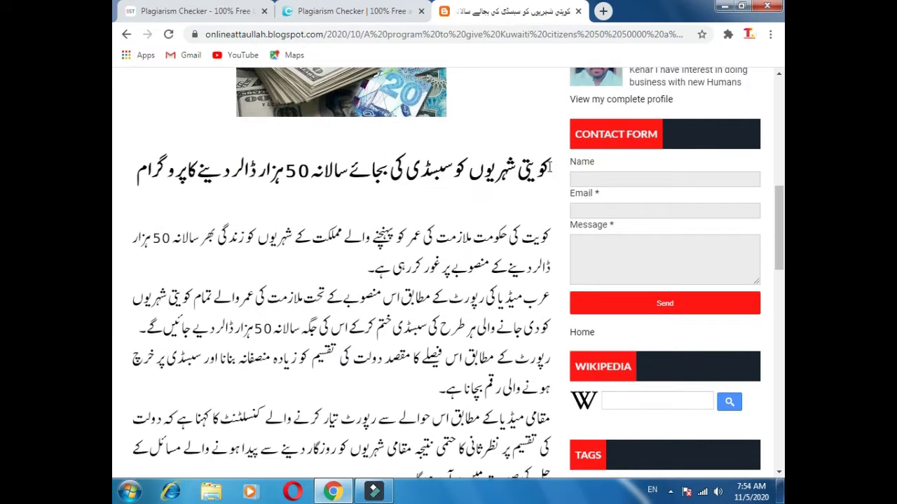
- Copy the Urdu article's text from its title through the last paragraph
{"action": "left_click", "coordinate": [550, 168]}
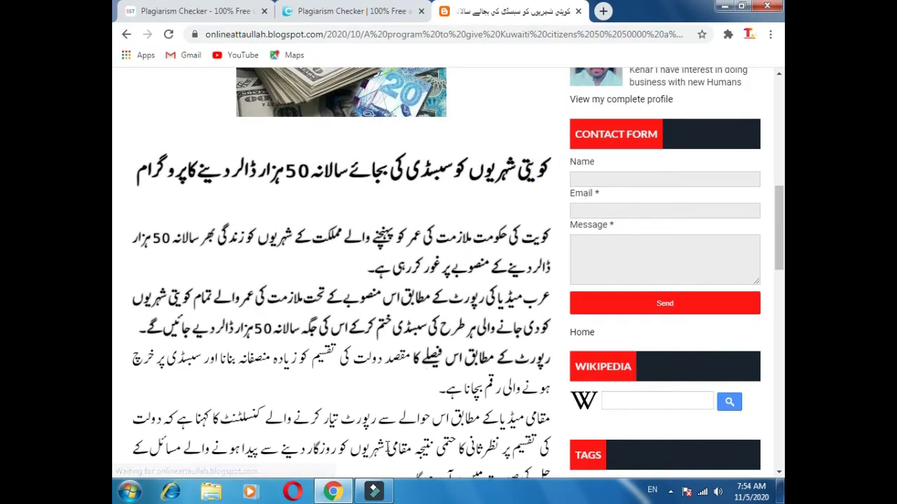
{"action": "scroll", "coordinate": [378, 350], "scroll_direction": "down", "scroll_amount": 3}
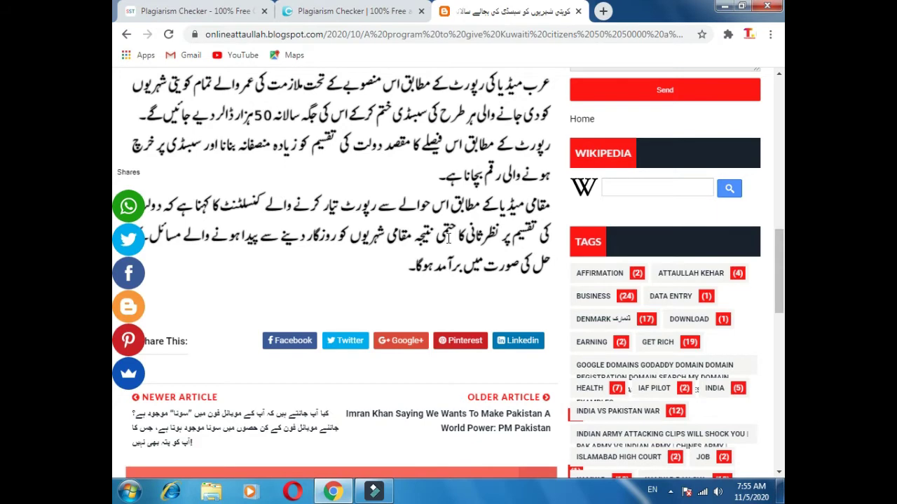
{"action": "scroll", "coordinate": [448, 238], "scroll_direction": "up", "scroll_amount": 2}
- Paste the copied article into the text box of the Small SEO Tools plagiarism checker
{"action": "left_click", "coordinate": [243, 9]}
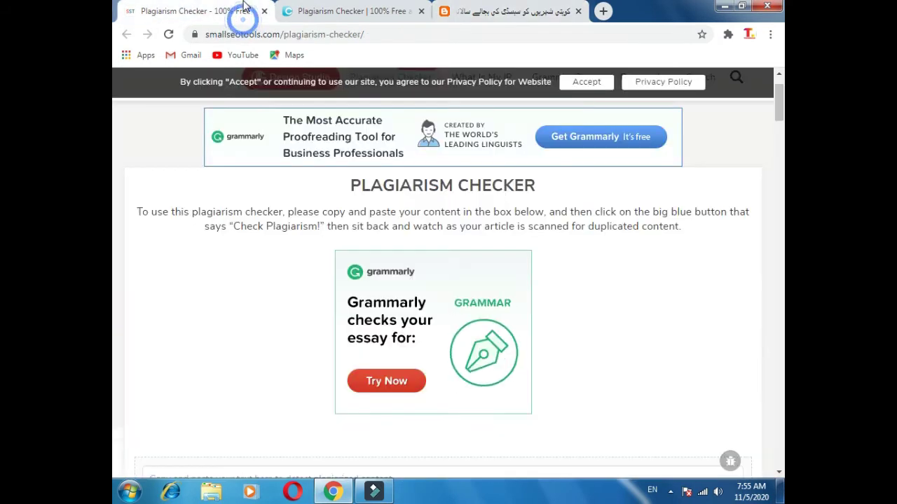
{"action": "scroll", "coordinate": [393, 210], "scroll_direction": "down", "scroll_amount": 5}
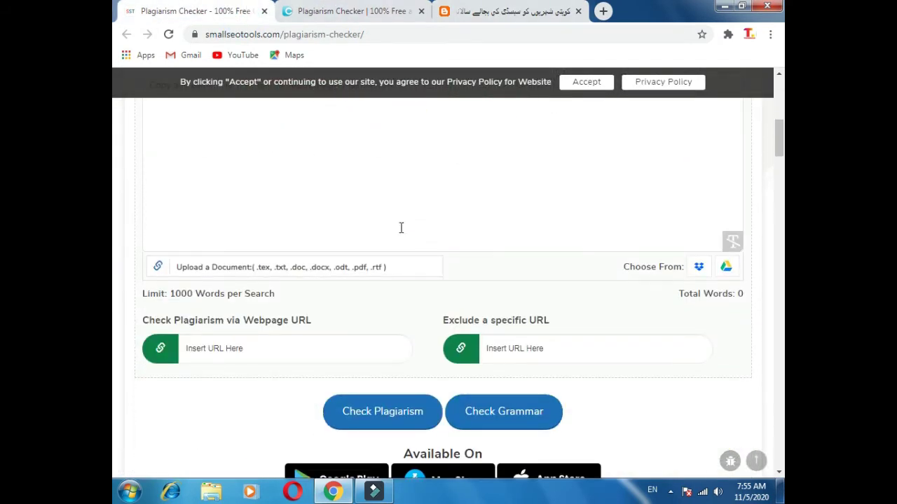
{"action": "scroll", "coordinate": [401, 228], "scroll_direction": "up", "scroll_amount": 2}
{"action": "left_click", "coordinate": [234, 297]}
{"action": "key", "text": "ctrl+v"}
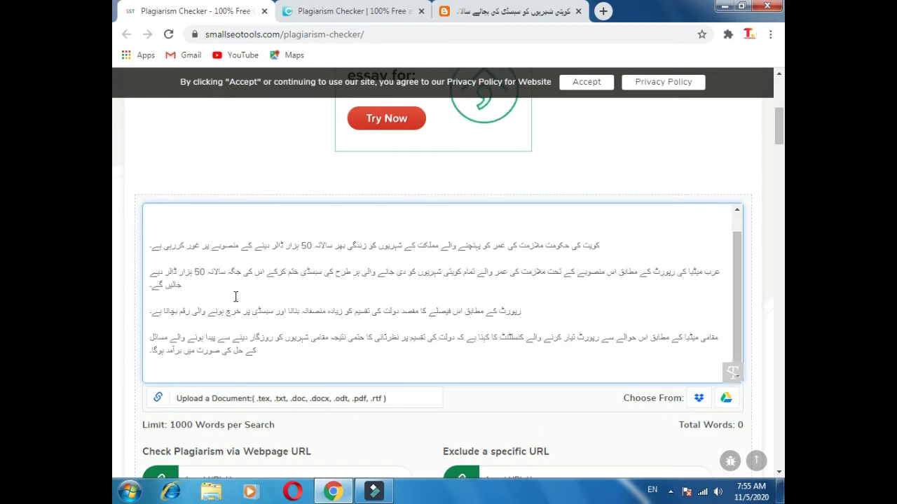
- Look over the pasted article, close the Grammarly pop-up and run the plagiarism check
{"action": "scroll", "coordinate": [236, 295], "scroll_direction": "down", "scroll_amount": 3}
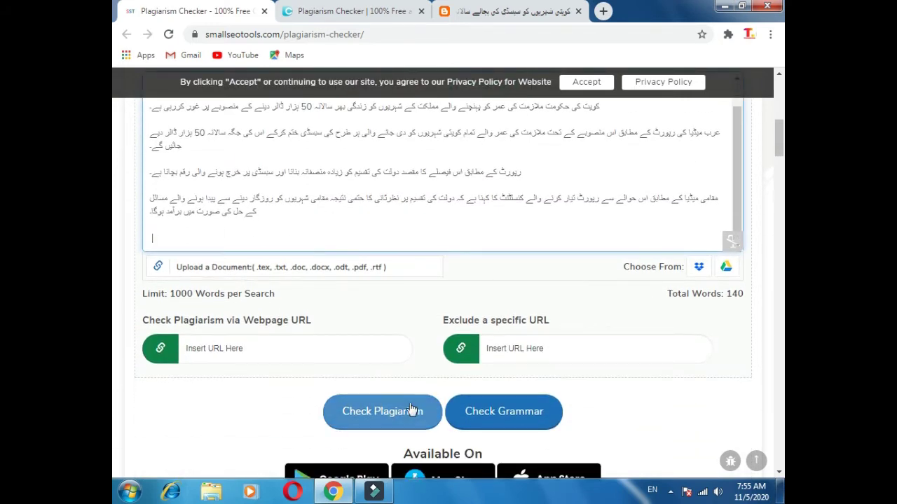
{"action": "left_click", "coordinate": [234, 239]}
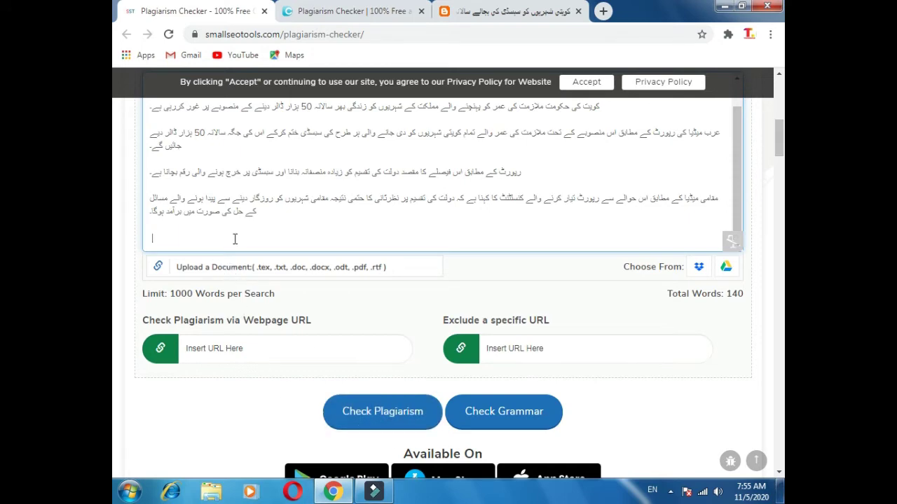
{"action": "scroll", "coordinate": [243, 212], "scroll_direction": "up", "scroll_amount": 5}
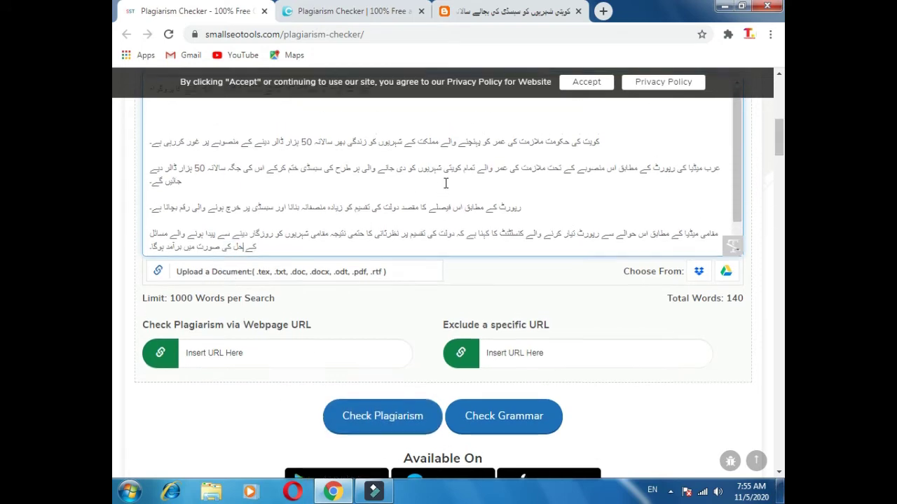
{"action": "scroll", "coordinate": [386, 181], "scroll_direction": "up", "scroll_amount": 1}
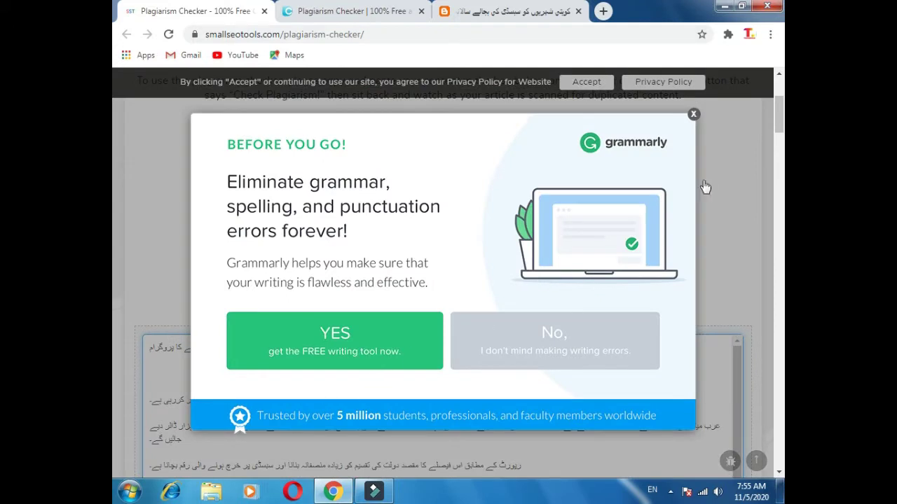
{"action": "left_click", "coordinate": [693, 115]}
{"action": "scroll", "coordinate": [410, 341], "scroll_direction": "down", "scroll_amount": 3}
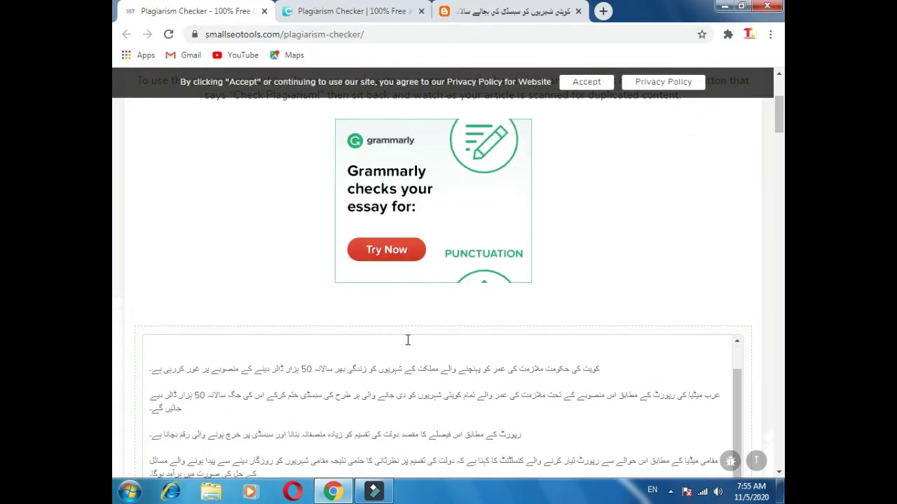
{"action": "scroll", "coordinate": [363, 390], "scroll_direction": "down", "scroll_amount": 1}
{"action": "scroll", "coordinate": [363, 390], "scroll_direction": "down", "scroll_amount": 2}
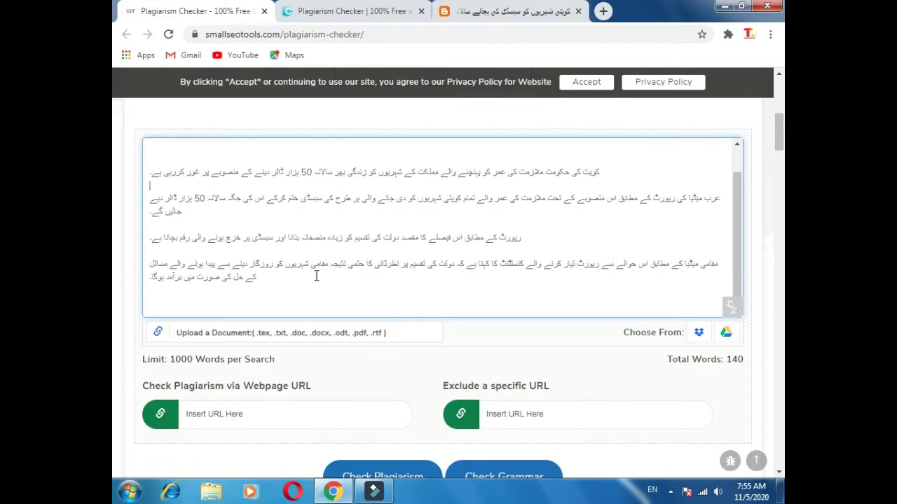
{"action": "left_click", "coordinate": [241, 177]}
{"action": "scroll", "coordinate": [350, 257], "scroll_direction": "down", "scroll_amount": 1}
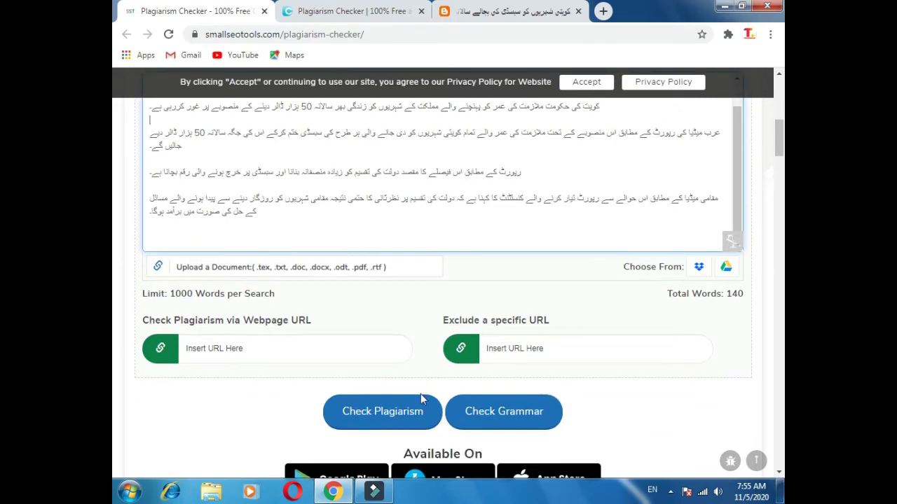
{"action": "left_click", "coordinate": [390, 417]}
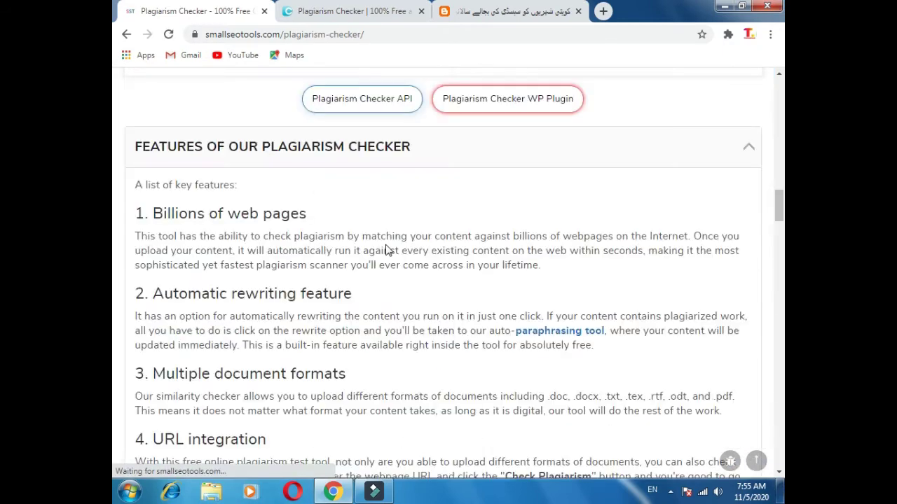
- Examine the Small SEO Tools results, including the plagiarism and unique percentages and the sentence-wise list
{"action": "scroll", "coordinate": [386, 244], "scroll_direction": "up", "scroll_amount": 3}
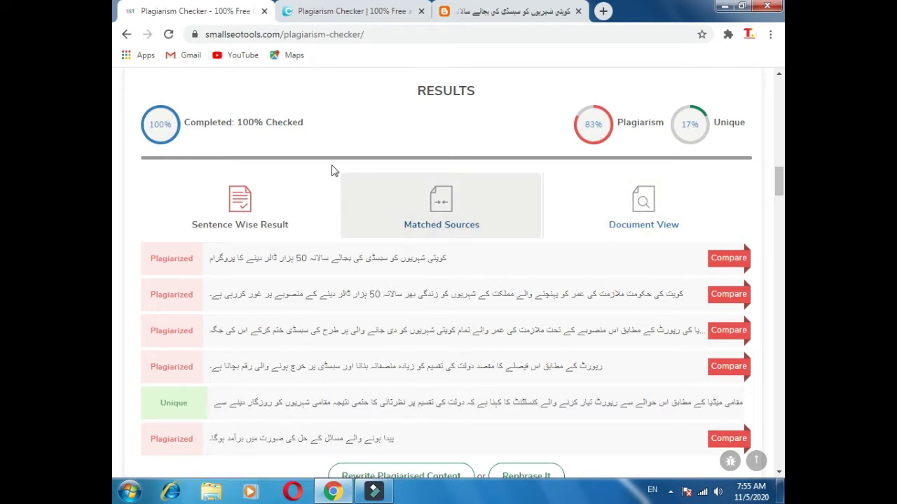
{"action": "scroll", "coordinate": [323, 166], "scroll_direction": "up", "scroll_amount": 1}
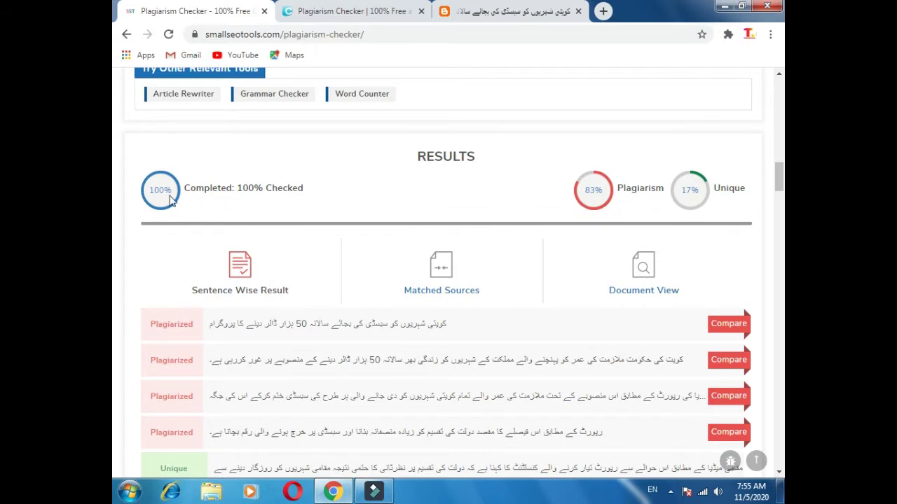
{"action": "scroll", "coordinate": [168, 200], "scroll_direction": "up", "scroll_amount": 1}
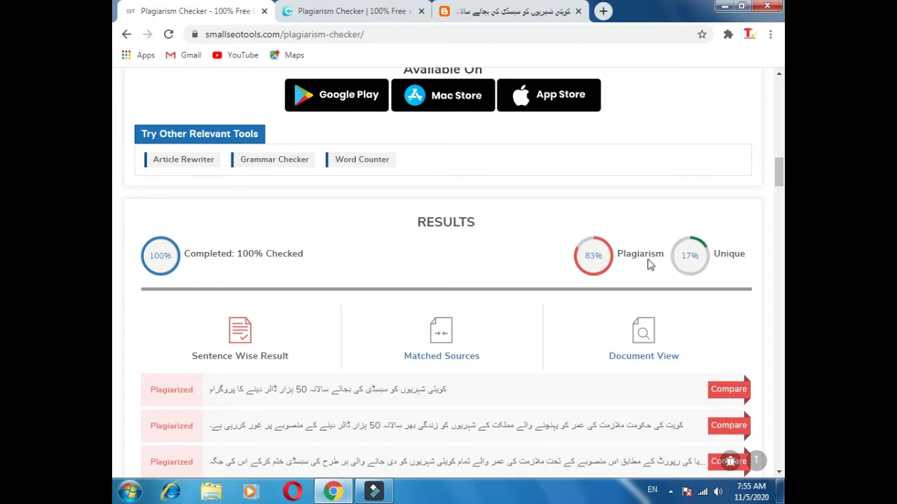
{"action": "scroll", "coordinate": [588, 260], "scroll_direction": "down", "scroll_amount": 3}
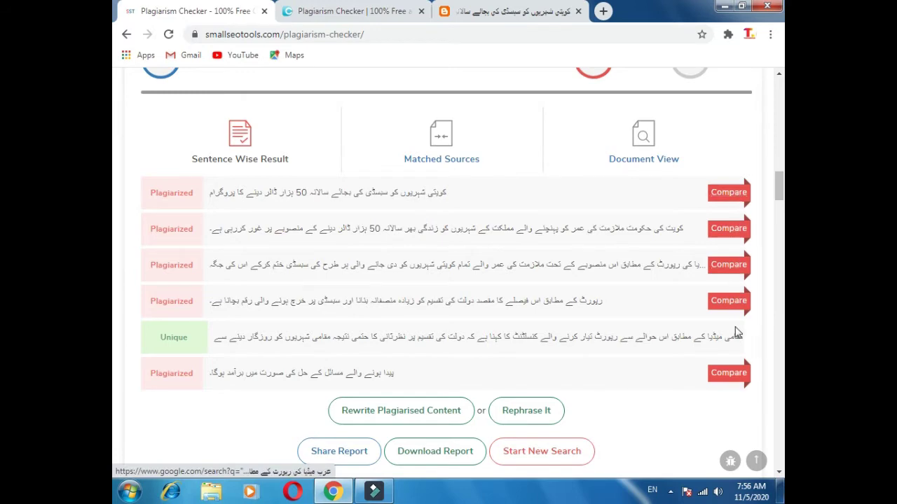
{"action": "scroll", "coordinate": [733, 332], "scroll_direction": "down", "scroll_amount": 2}
{"action": "scroll", "coordinate": [733, 333], "scroll_direction": "down", "scroll_amount": 3}
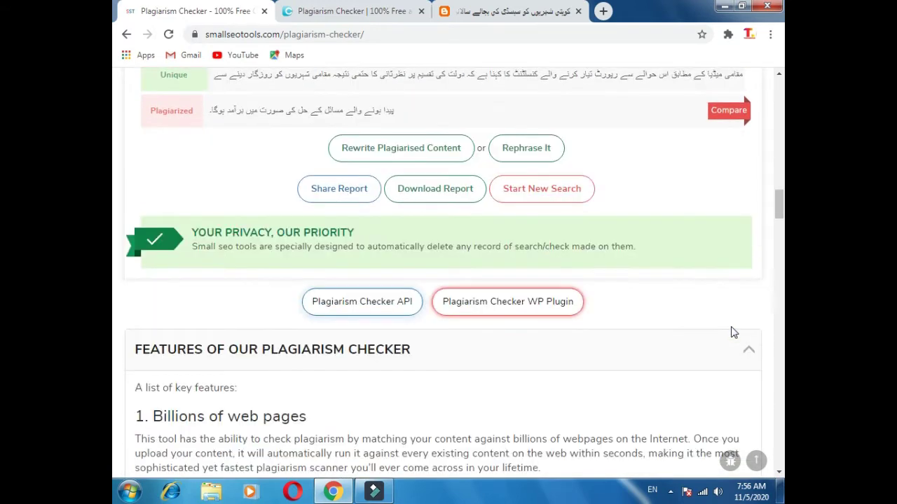
- Look over the checker's feature descriptions, the pasted article and the Small SEO Tools results summary
{"action": "scroll", "coordinate": [732, 327], "scroll_direction": "down", "scroll_amount": 2}
{"action": "scroll", "coordinate": [733, 327], "scroll_direction": "up", "scroll_amount": 2}
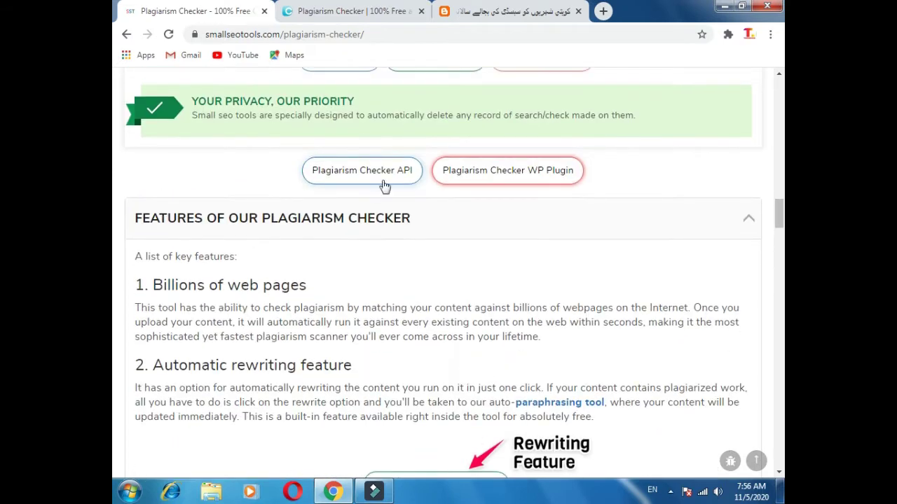
{"action": "scroll", "coordinate": [625, 175], "scroll_direction": "down", "scroll_amount": 2}
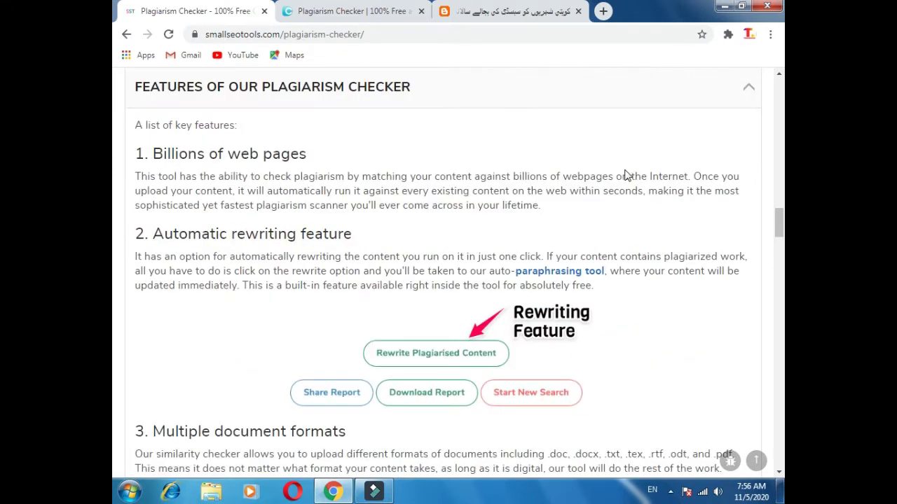
{"action": "scroll", "coordinate": [618, 185], "scroll_direction": "up", "scroll_amount": 4}
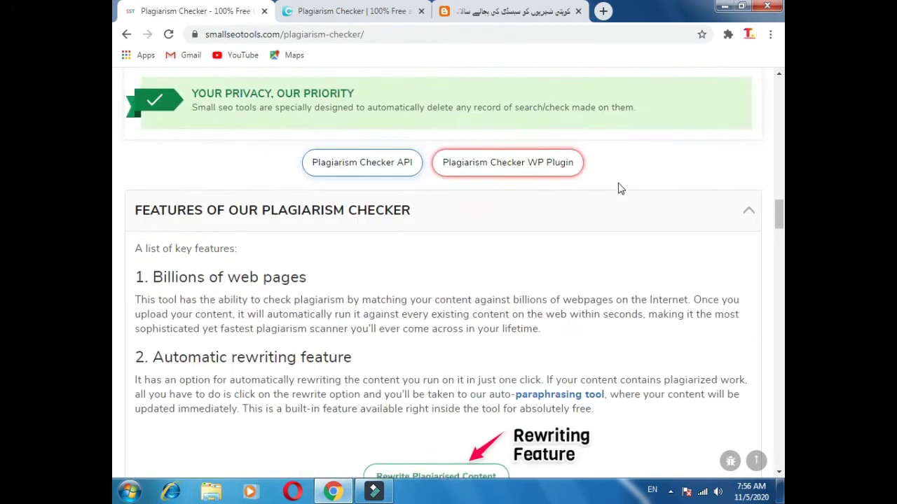
{"action": "scroll", "coordinate": [619, 186], "scroll_direction": "up", "scroll_amount": 2}
{"action": "scroll", "coordinate": [618, 188], "scroll_direction": "up", "scroll_amount": 8}
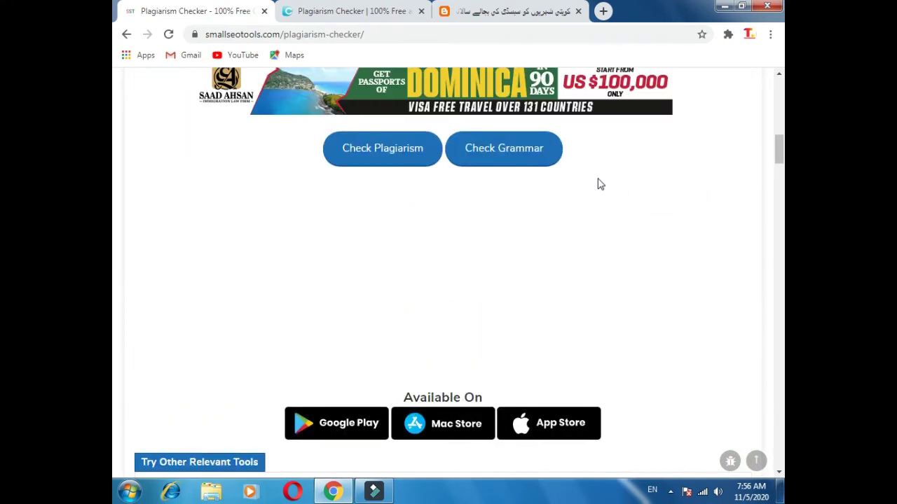
{"action": "scroll", "coordinate": [483, 155], "scroll_direction": "up", "scroll_amount": 4}
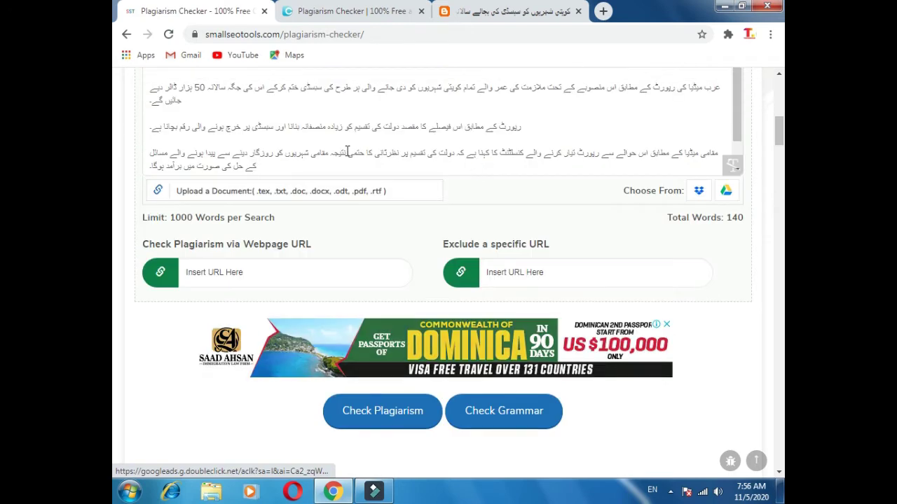
{"action": "scroll", "coordinate": [347, 151], "scroll_direction": "up", "scroll_amount": 3}
{"action": "scroll", "coordinate": [689, 306], "scroll_direction": "down", "scroll_amount": 10}
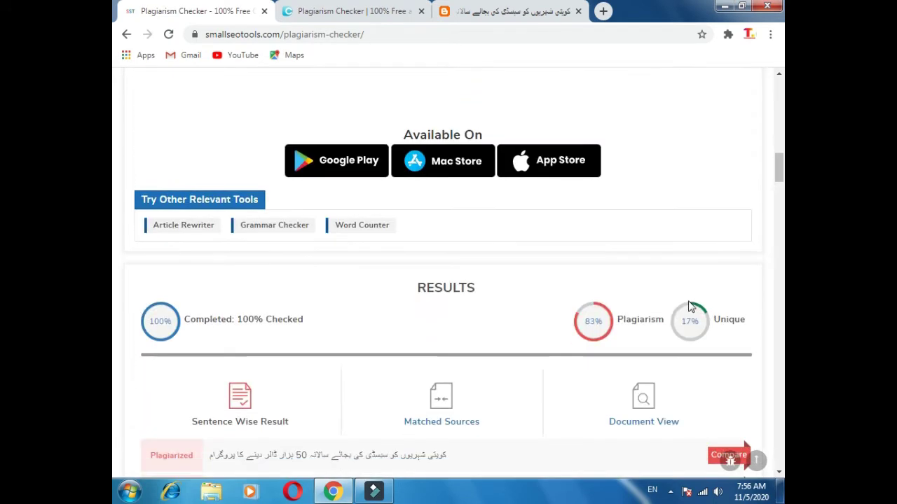
{"action": "scroll", "coordinate": [690, 305], "scroll_direction": "down", "scroll_amount": 3}
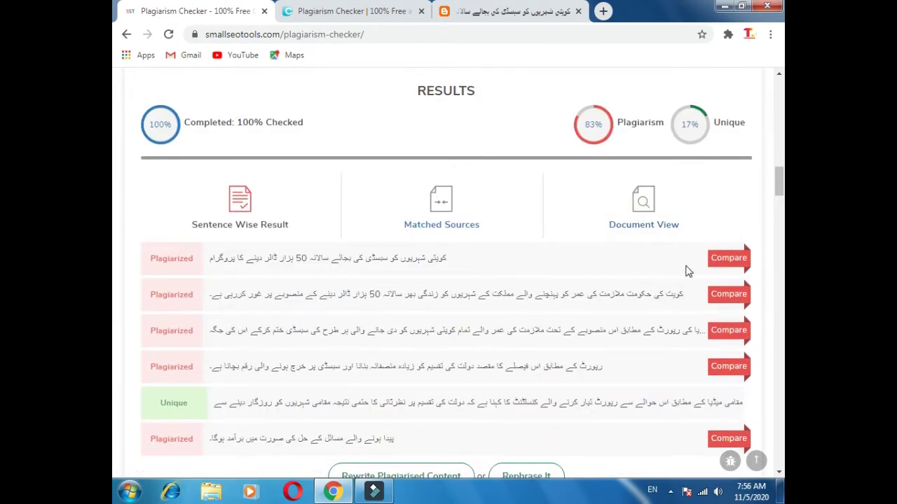
- Switch to the Duplichecker page, dismiss its notification request and paste the copied article into the plagiarism checker's text box
{"action": "left_click", "coordinate": [385, 13]}
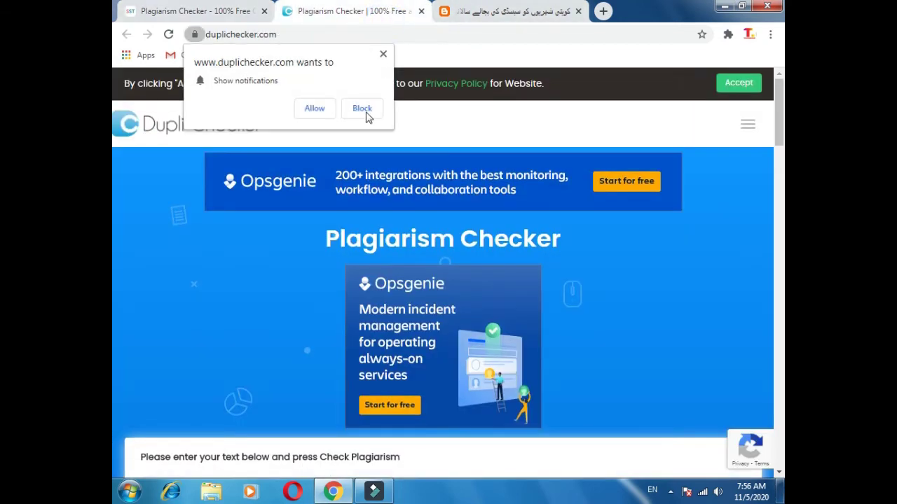
{"action": "left_click", "coordinate": [384, 54]}
{"action": "scroll", "coordinate": [404, 145], "scroll_direction": "down", "scroll_amount": 8}
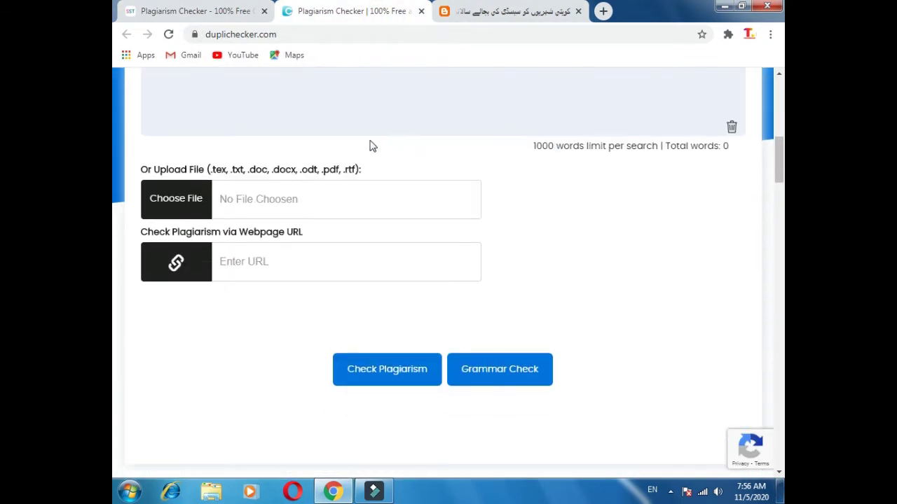
{"action": "scroll", "coordinate": [371, 145], "scroll_direction": "up", "scroll_amount": 2}
{"action": "left_click", "coordinate": [355, 164]}
{"action": "key", "text": "ctrl+v"}
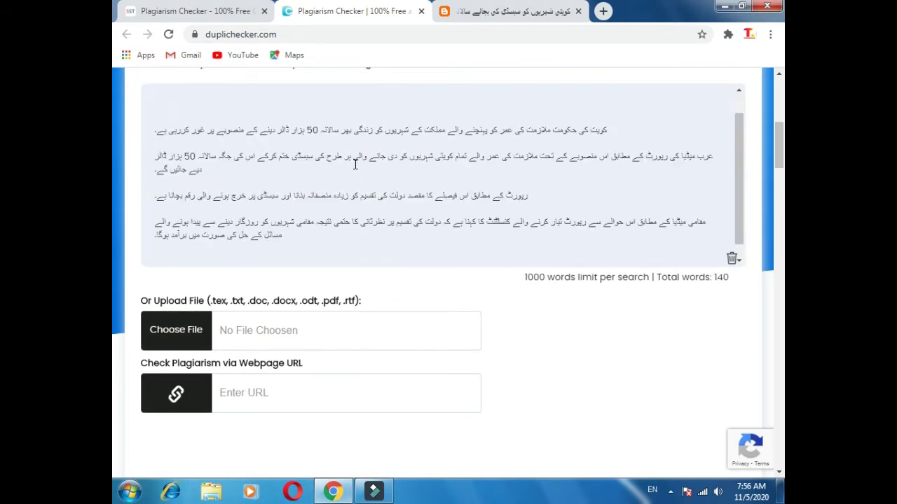
- Run the Duplichecker plagiarism check on the pasted article and dismiss the notification request
{"action": "scroll", "coordinate": [355, 164], "scroll_direction": "down", "scroll_amount": 2}
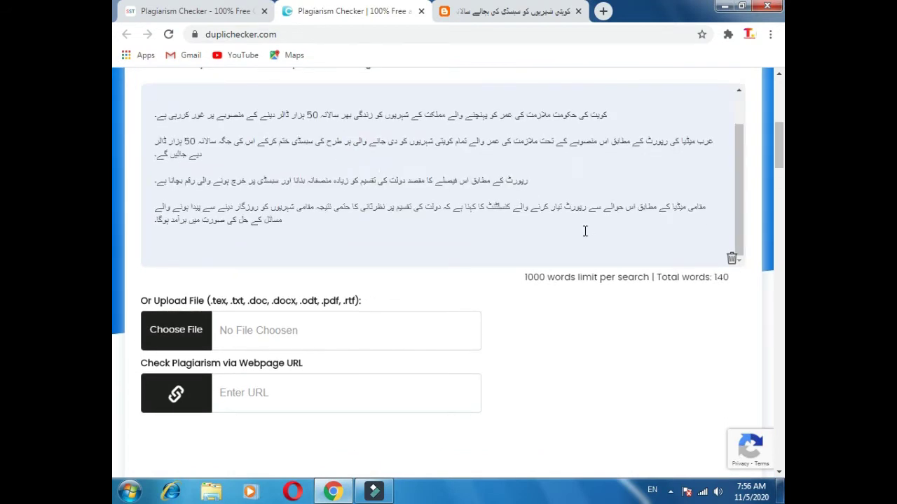
{"action": "scroll", "coordinate": [530, 311], "scroll_direction": "down", "scroll_amount": 1}
{"action": "left_click", "coordinate": [385, 429]}
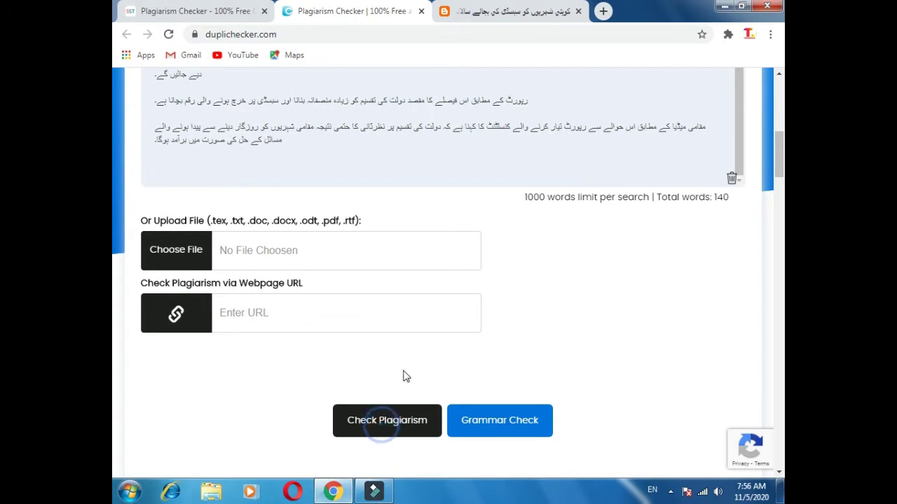
{"action": "left_click", "coordinate": [436, 412]}
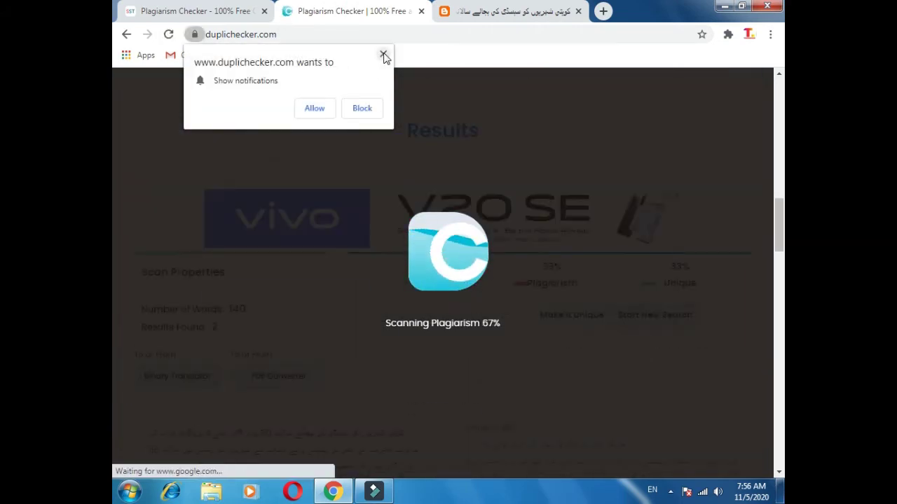
{"action": "left_click", "coordinate": [383, 54]}
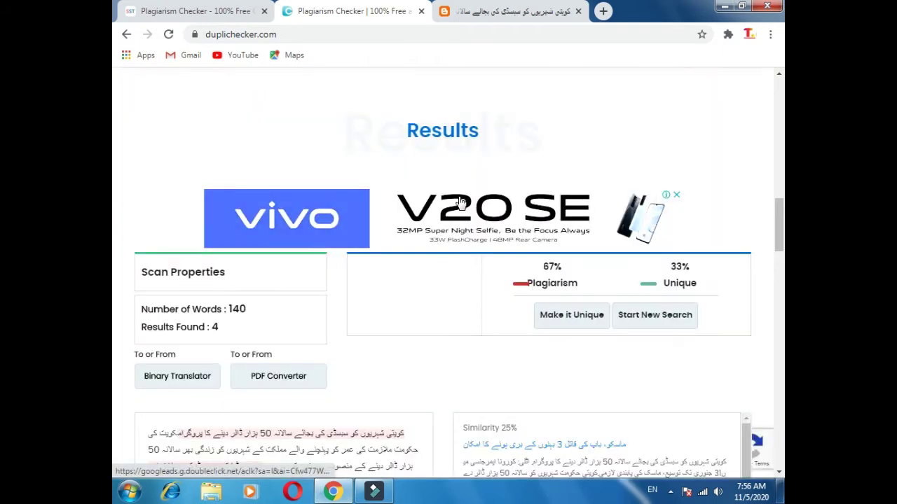
- Examine the Duplichecker report's plagiarism chart, highlighted article text and matched sources with their similarity ratings
{"action": "scroll", "coordinate": [459, 203], "scroll_direction": "down", "scroll_amount": 2}
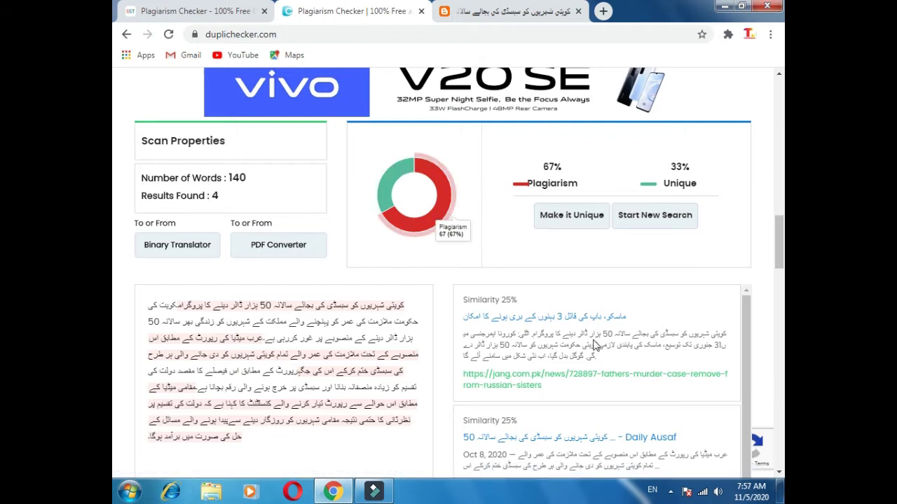
{"action": "scroll", "coordinate": [594, 345], "scroll_direction": "down", "scroll_amount": 1}
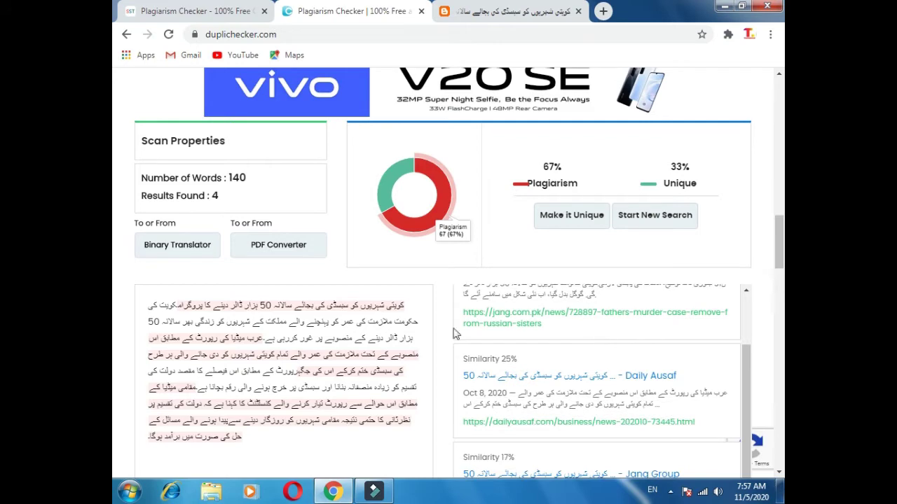
{"action": "scroll", "coordinate": [398, 334], "scroll_direction": "up", "scroll_amount": 1}
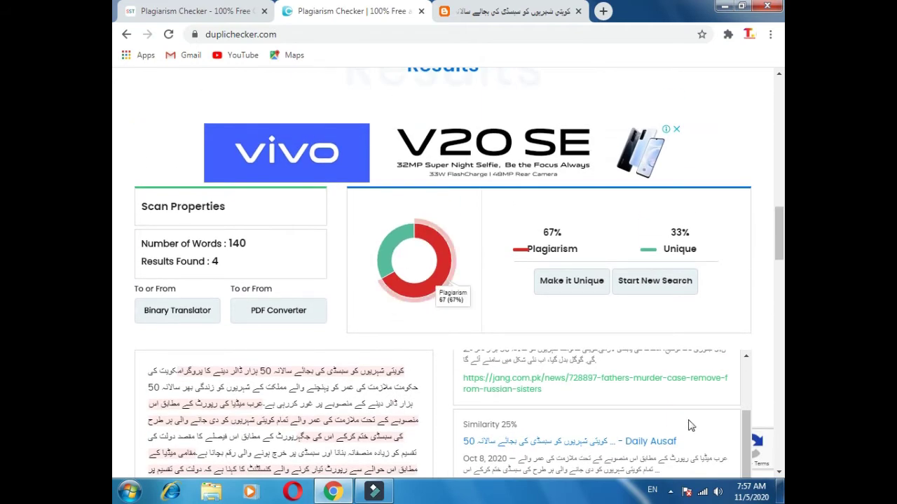
{"action": "scroll", "coordinate": [672, 420], "scroll_direction": "down", "scroll_amount": 1}
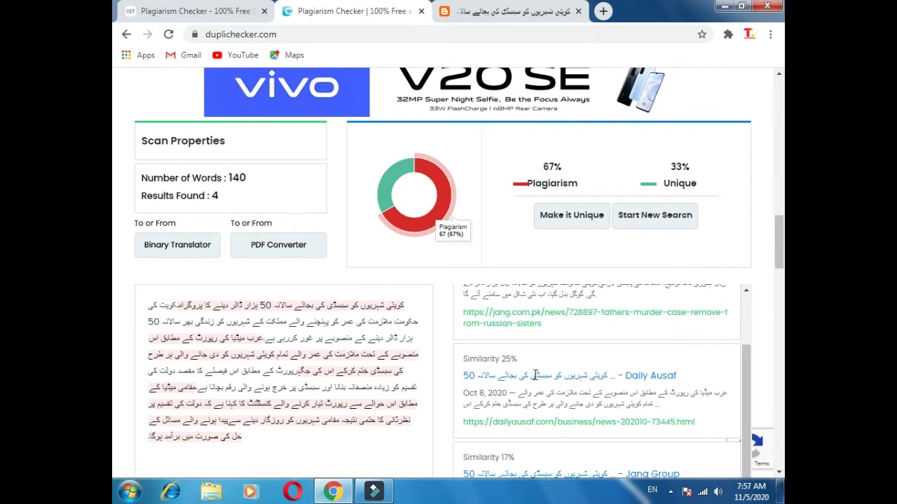
{"action": "scroll", "coordinate": [536, 375], "scroll_direction": "up", "scroll_amount": 1}
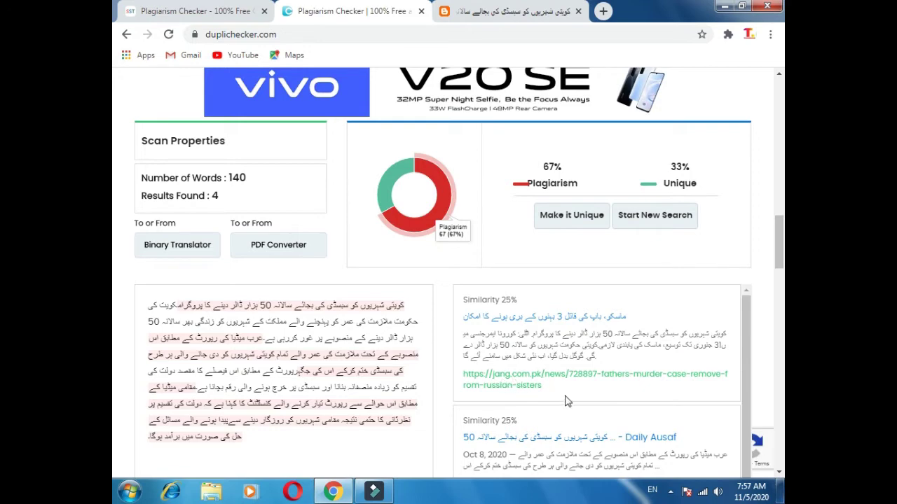
{"action": "scroll", "coordinate": [566, 399], "scroll_direction": "down", "scroll_amount": 1}
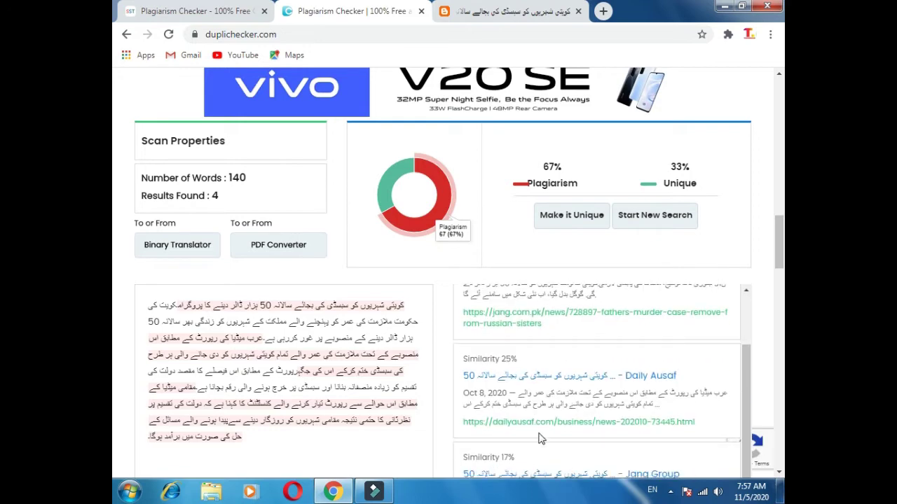
{"action": "scroll", "coordinate": [542, 433], "scroll_direction": "down", "scroll_amount": 1}
{"action": "scroll", "coordinate": [543, 432], "scroll_direction": "down", "scroll_amount": 1}
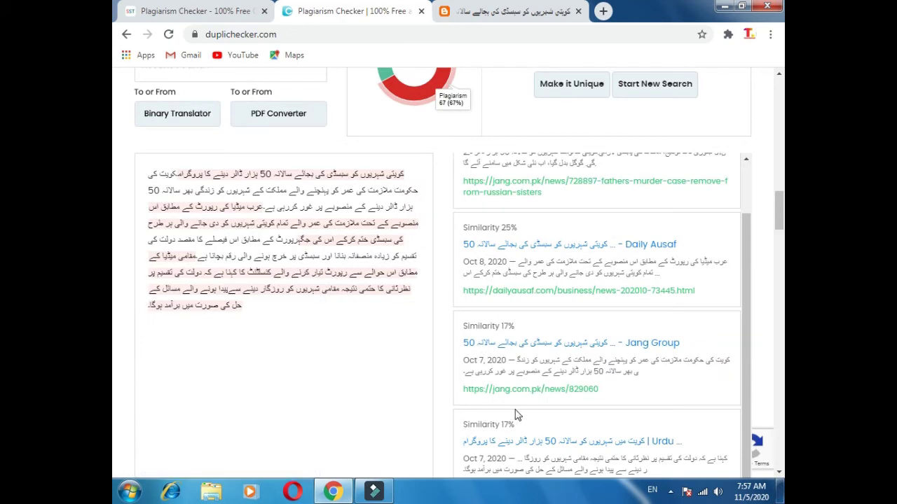
{"action": "scroll", "coordinate": [532, 410], "scroll_direction": "down", "scroll_amount": 1}
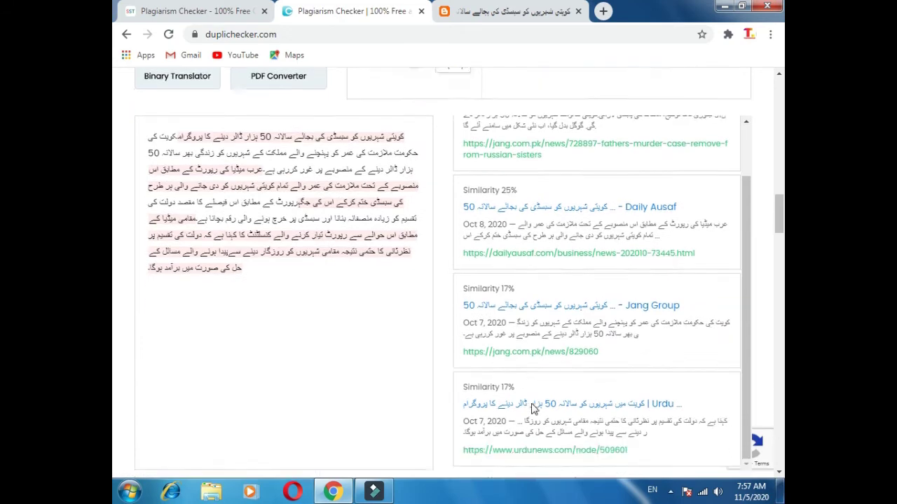
{"action": "scroll", "coordinate": [533, 404], "scroll_direction": "down", "scroll_amount": 2}
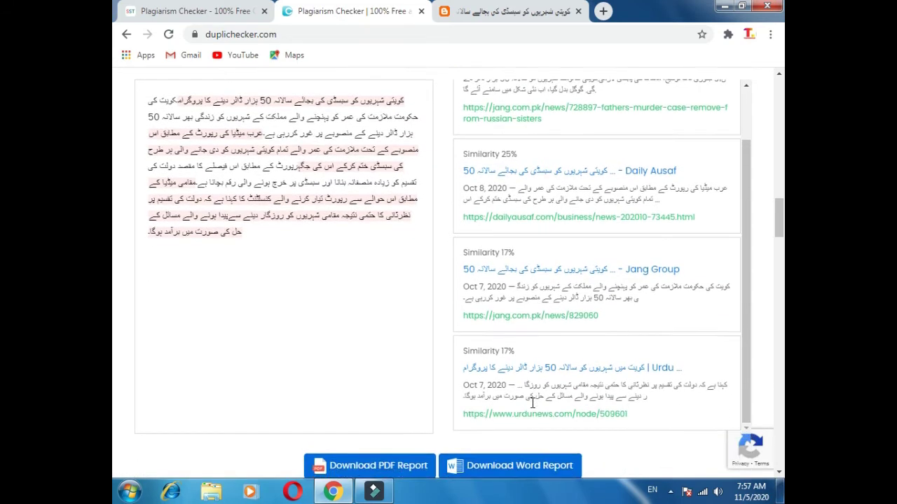
{"action": "scroll", "coordinate": [532, 404], "scroll_direction": "up", "scroll_amount": 3}
{"action": "scroll", "coordinate": [533, 403], "scroll_direction": "up", "scroll_amount": 2}
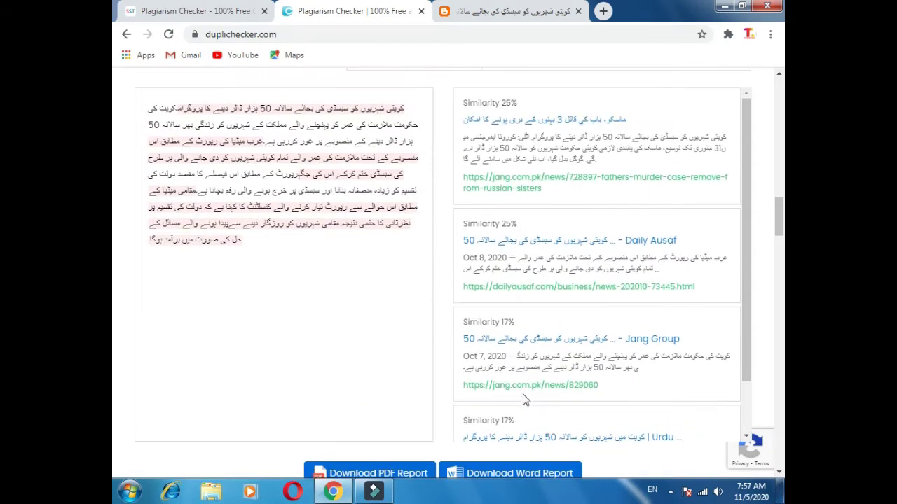
{"action": "scroll", "coordinate": [323, 260], "scroll_direction": "up", "scroll_amount": 2}
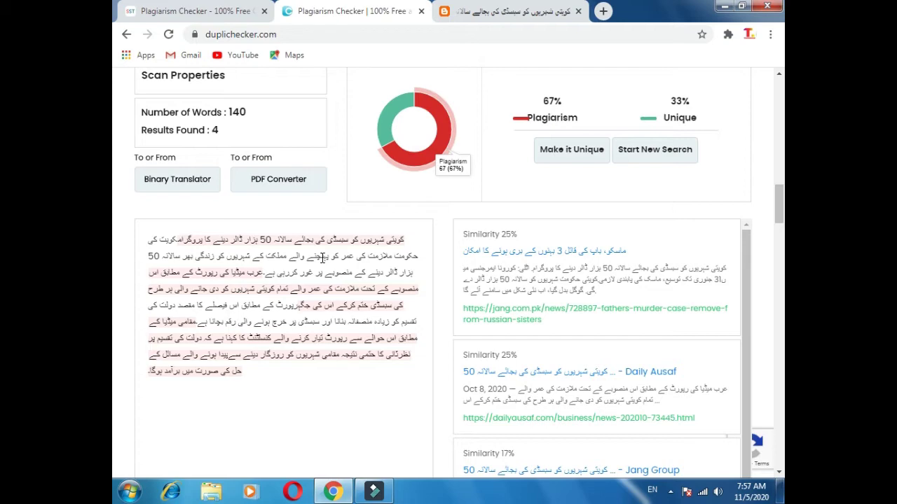
- Close the Grammarly pop-up on Duplichecker and return to the Small SEO Tools page to review its results
{"action": "scroll", "coordinate": [288, 284], "scroll_direction": "up", "scroll_amount": 5}
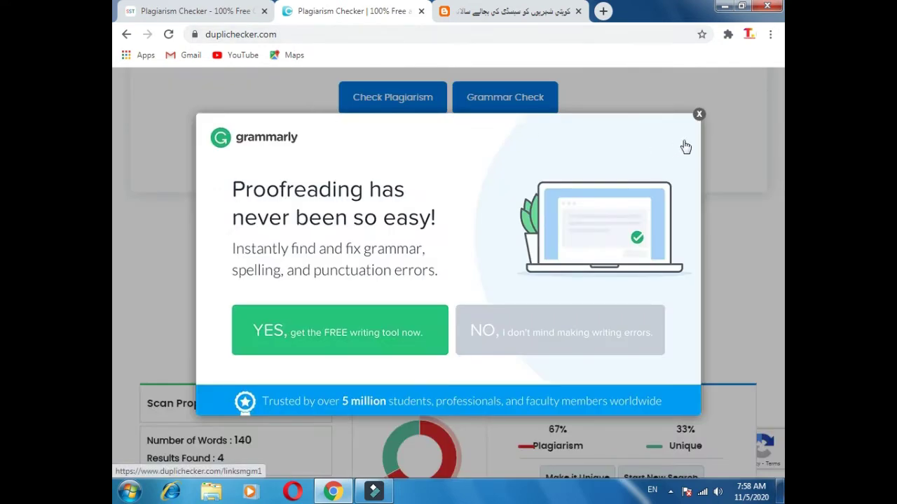
{"action": "left_click", "coordinate": [698, 114]}
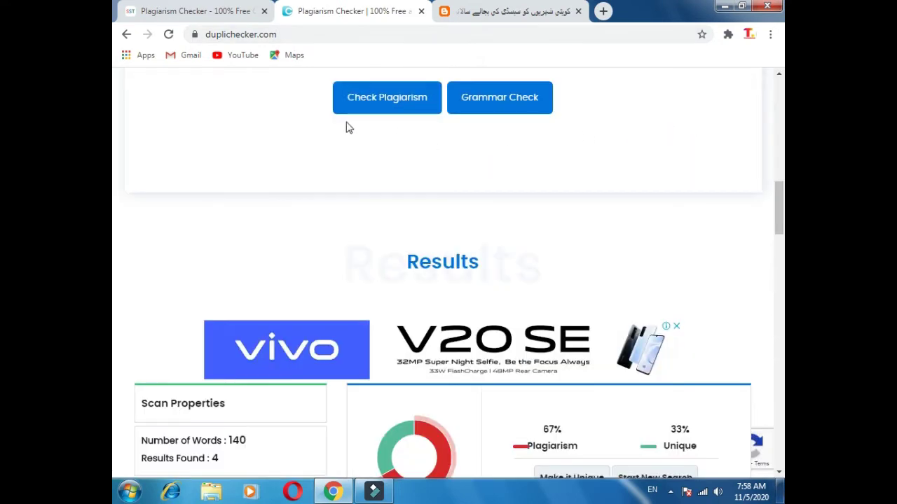
{"action": "left_click", "coordinate": [244, 19]}
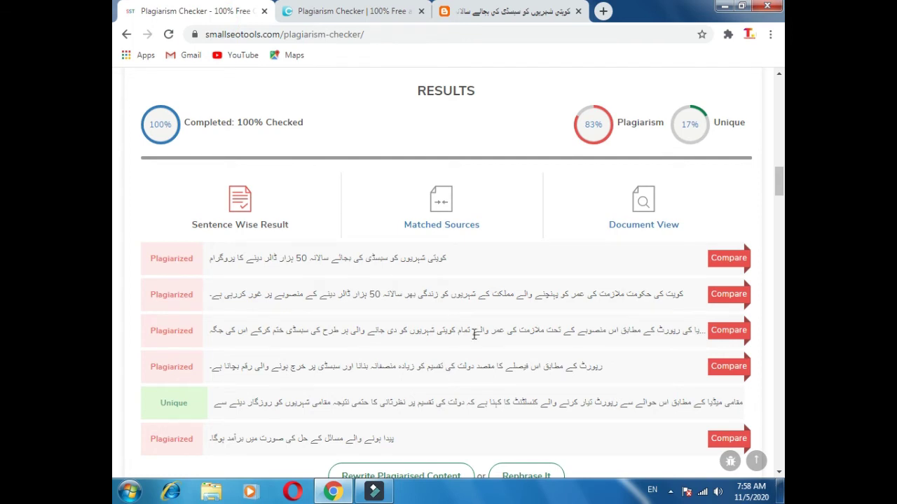
{"action": "scroll", "coordinate": [474, 335], "scroll_direction": "up", "scroll_amount": 3}
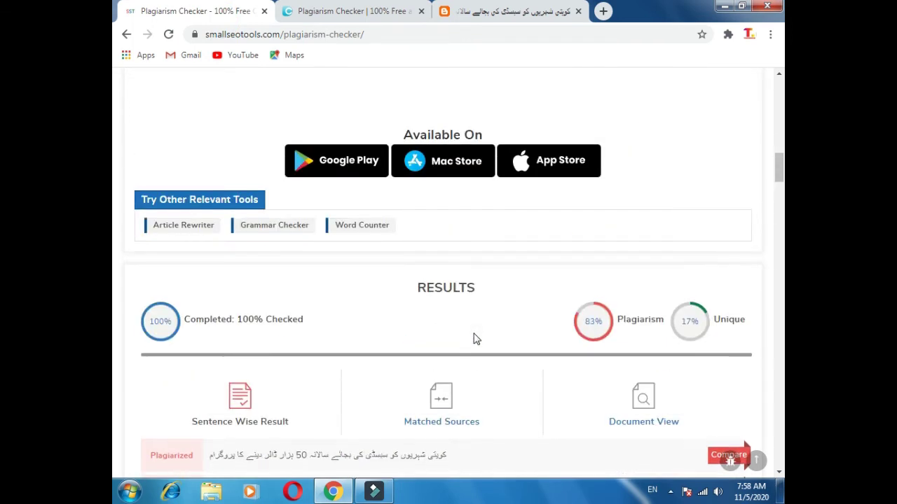
{"action": "scroll", "coordinate": [474, 338], "scroll_direction": "up", "scroll_amount": 4}
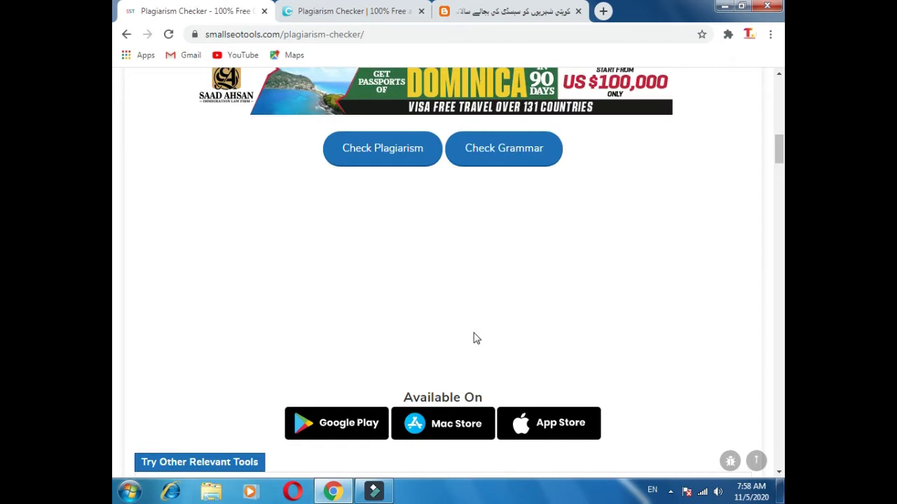
- Compare the pasted article on the Small SEO Tools page with the Duplichecker results page
{"action": "scroll", "coordinate": [474, 338], "scroll_direction": "up", "scroll_amount": 5}
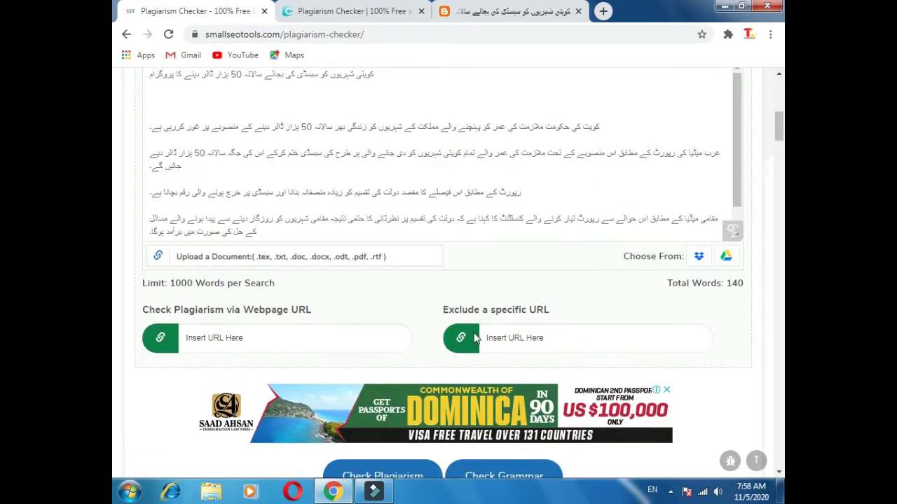
{"action": "left_click", "coordinate": [378, 9]}
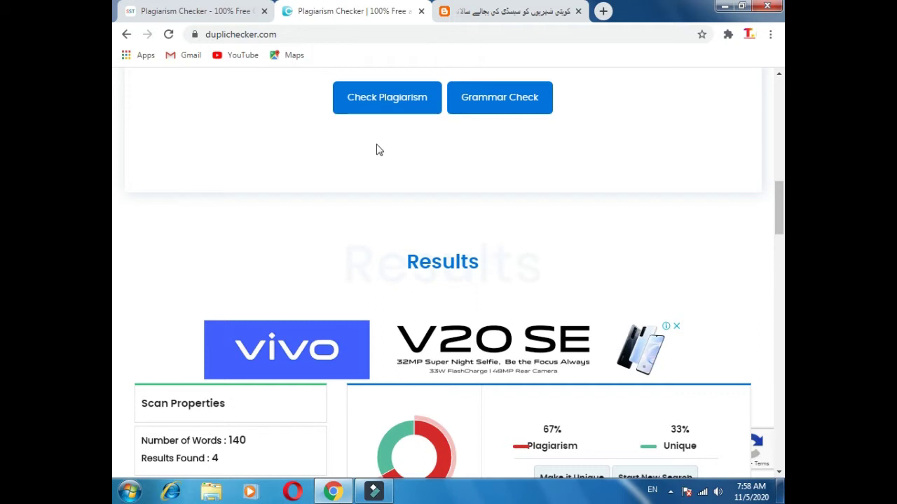
{"action": "left_click", "coordinate": [226, 10]}
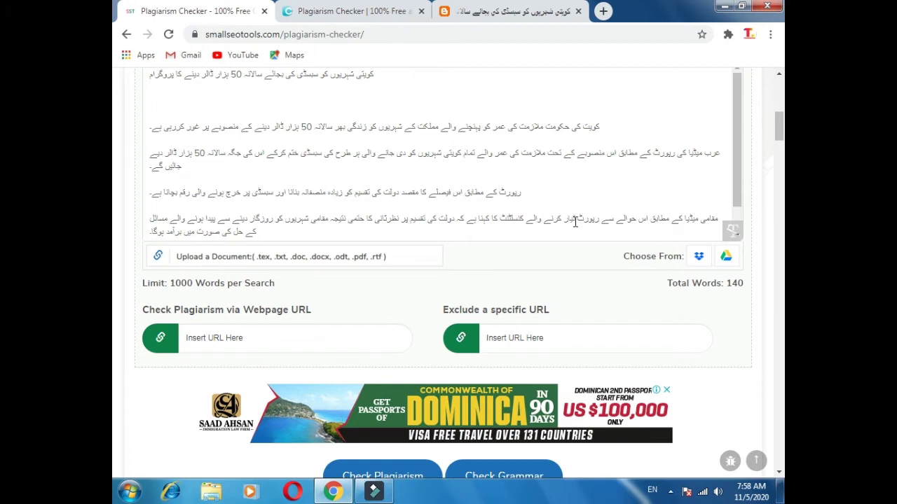
{"action": "left_click", "coordinate": [350, 12]}
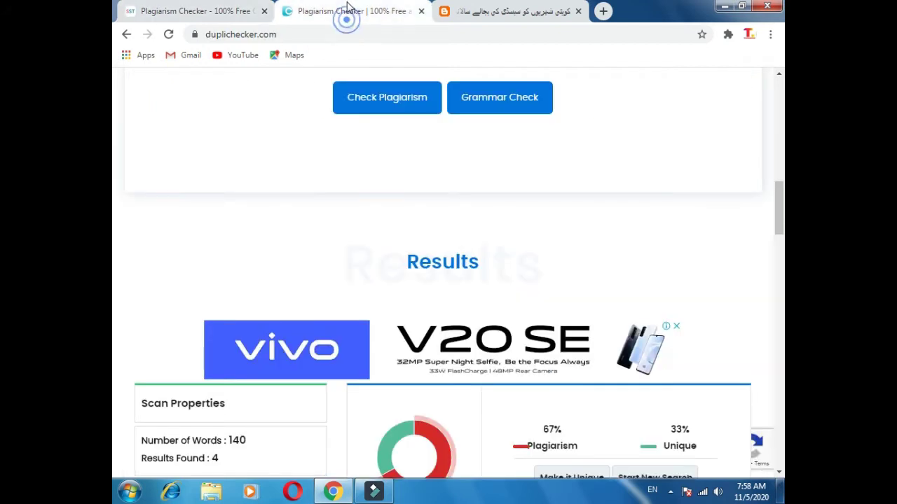
{"action": "scroll", "coordinate": [411, 78], "scroll_direction": "up", "scroll_amount": 2}
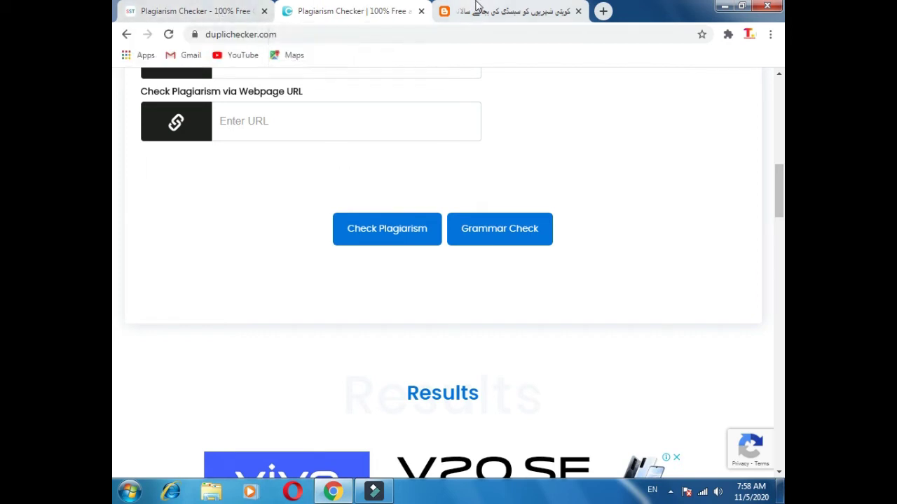
{"action": "left_click", "coordinate": [609, 14]}
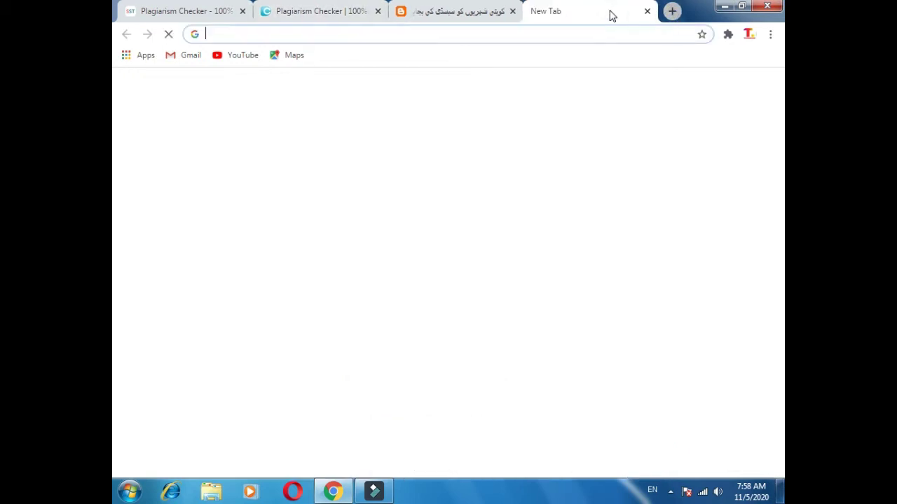
{"action": "left_click", "coordinate": [517, 28]}
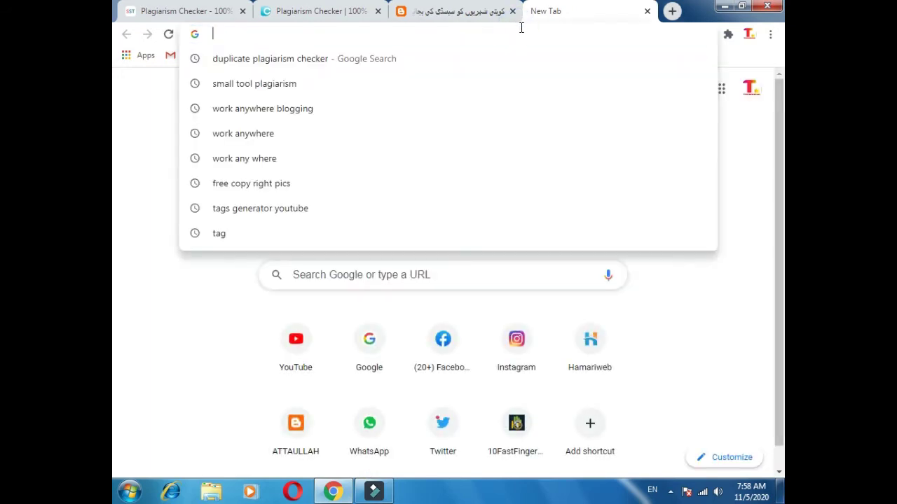
{"action": "type", "text": "y"}
{"action": "key", "text": "Return"}
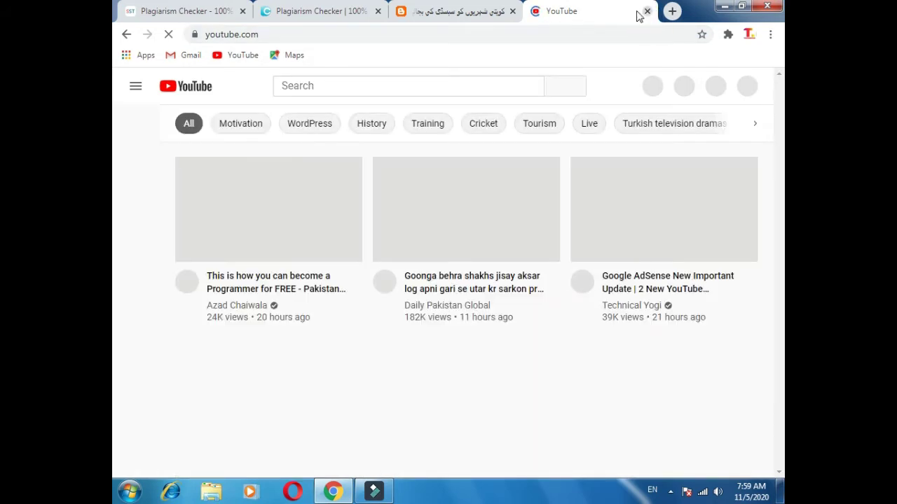
{"action": "left_click", "coordinate": [648, 12]}
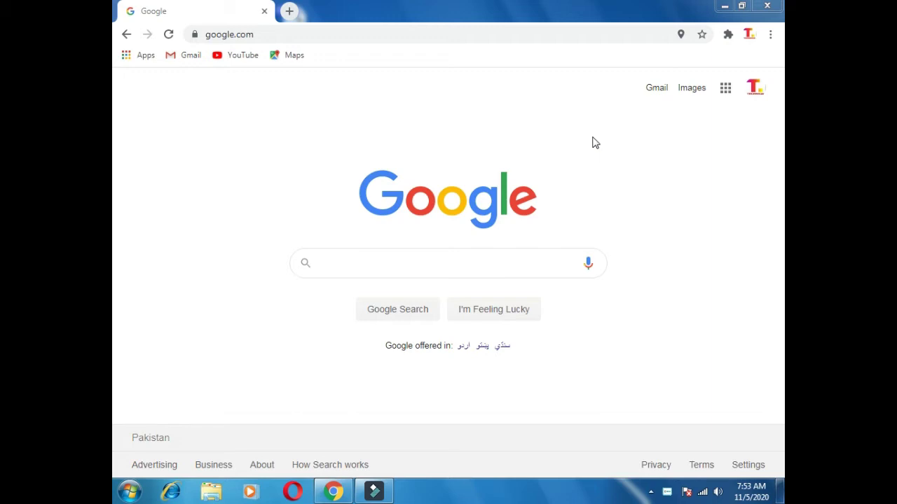
- Search Google for "small tool plagiarism" and open the Small SEO Tools Plagiarism Checker result in a new tab
{"action": "left_click", "coordinate": [383, 263]}
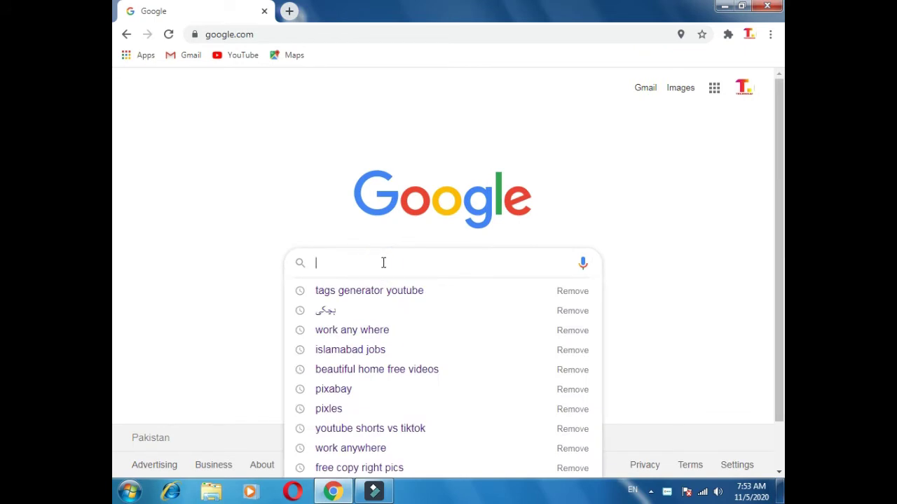
{"action": "type", "text": "small tool"}
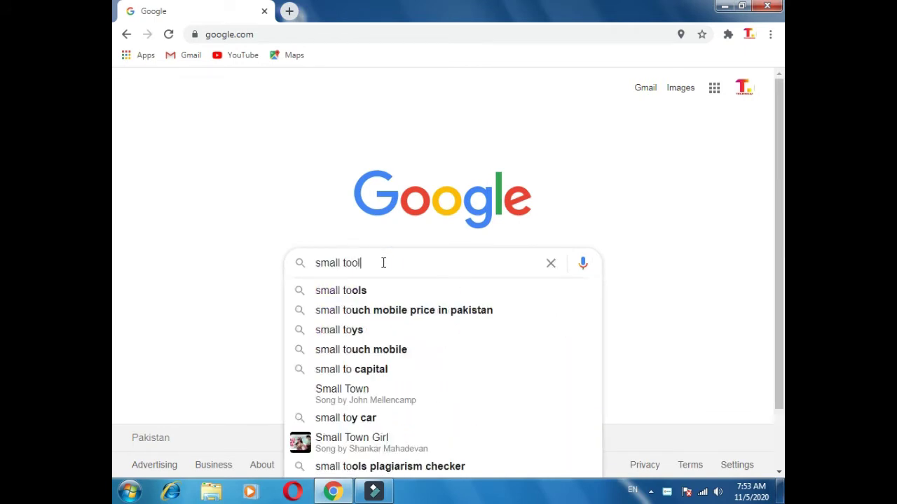
{"action": "key", "text": "Down"}
{"action": "key", "text": "Down"}
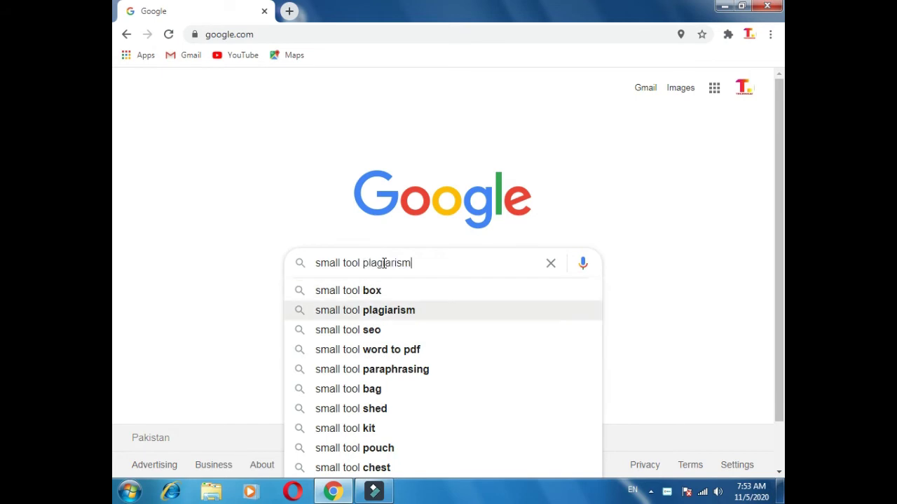
{"action": "key", "text": "Return"}
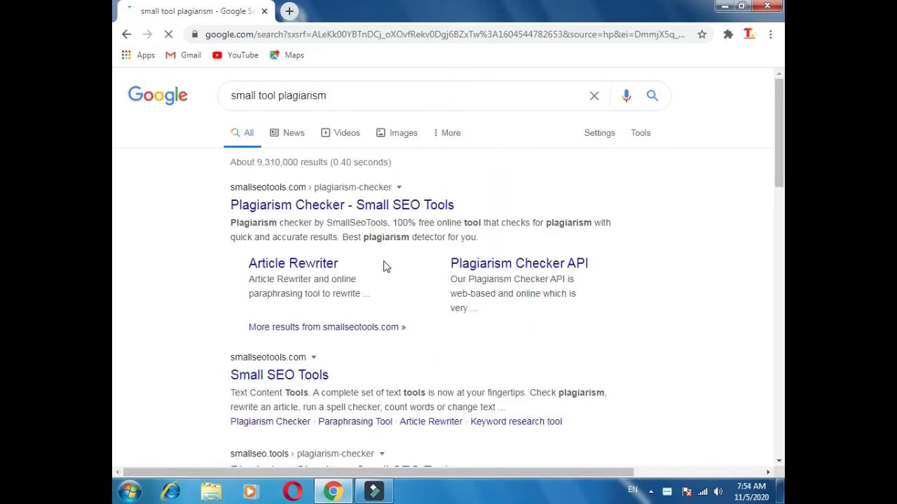
{"action": "middle_click", "coordinate": [358, 210]}
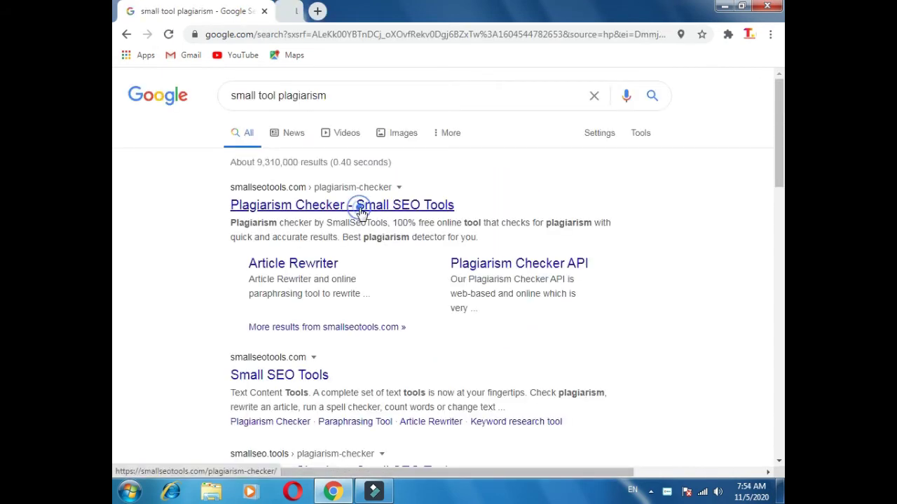
- Search Google for "duplicate plagiarism checker" and open the Duplichecker result in a new tab
{"action": "triple_click", "coordinate": [320, 95]}
{"action": "type", "text": "dup"}
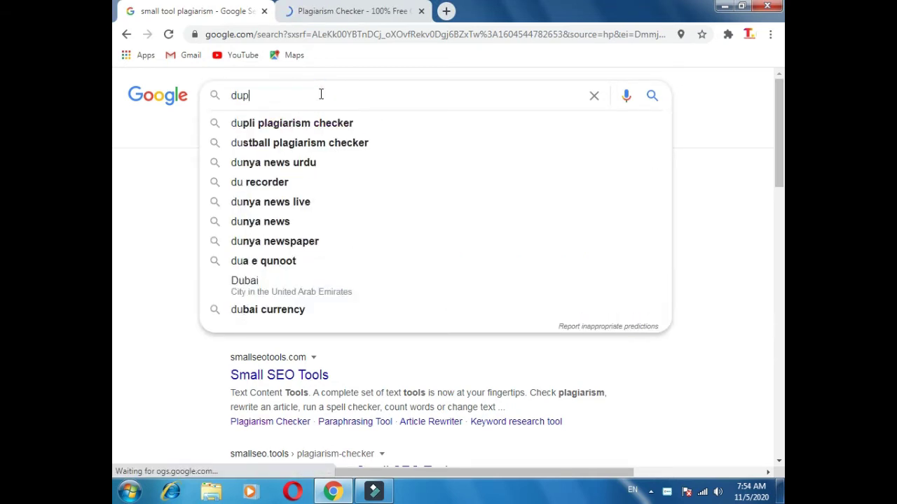
{"action": "type", "text": "licate"}
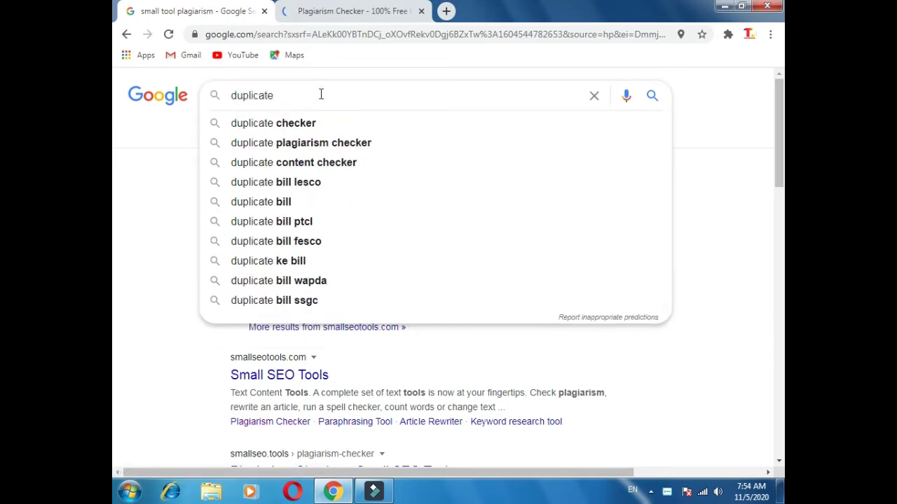
{"action": "key", "text": "Down"}
{"action": "key", "text": "Down"}
{"action": "key", "text": "Return"}
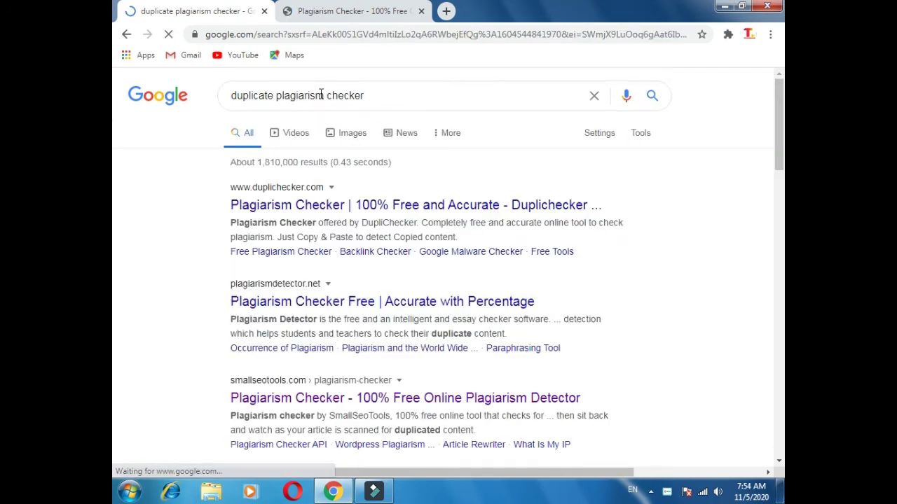
{"action": "middle_click", "coordinate": [337, 207]}
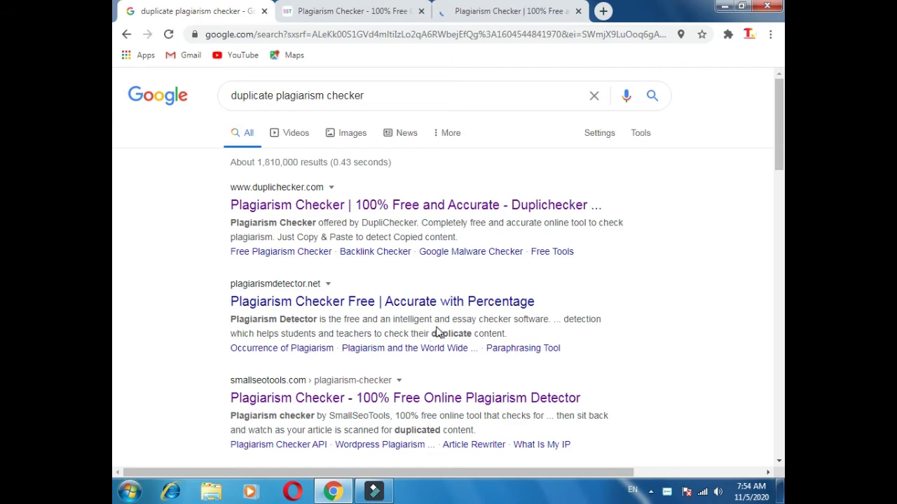
- Close the Google results tab and dismiss the notification request on the Small SEO Tools page
{"action": "scroll", "coordinate": [440, 355], "scroll_direction": "down", "scroll_amount": 1}
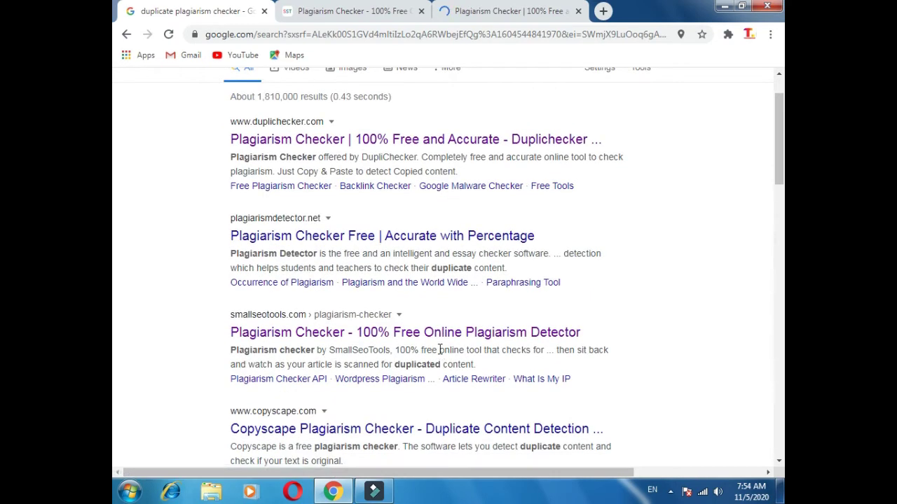
{"action": "key", "text": "ctrl+w"}
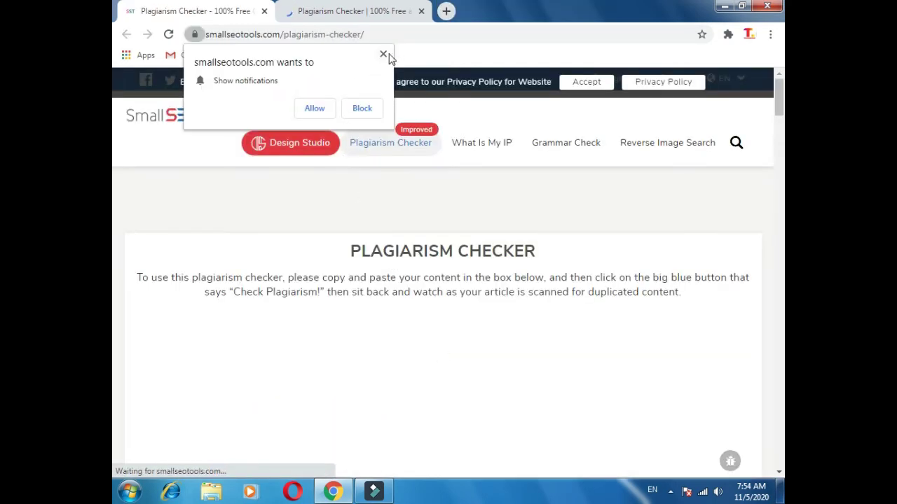
{"action": "left_click", "coordinate": [383, 55]}
{"action": "left_click", "coordinate": [309, 6]}
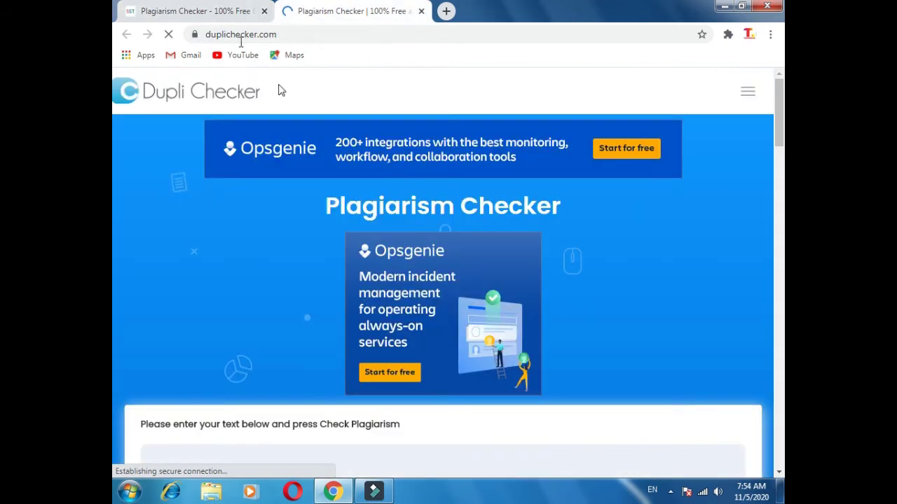
{"action": "left_click", "coordinate": [200, 7]}
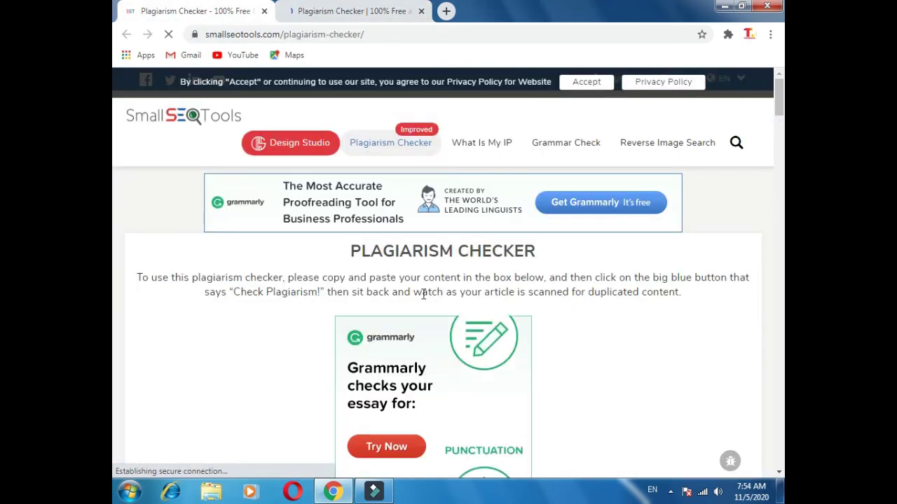
{"action": "scroll", "coordinate": [420, 336], "scroll_direction": "down", "scroll_amount": 3}
- Open the Blogspot news blog in a new browser tab
{"action": "left_click", "coordinate": [446, 12]}
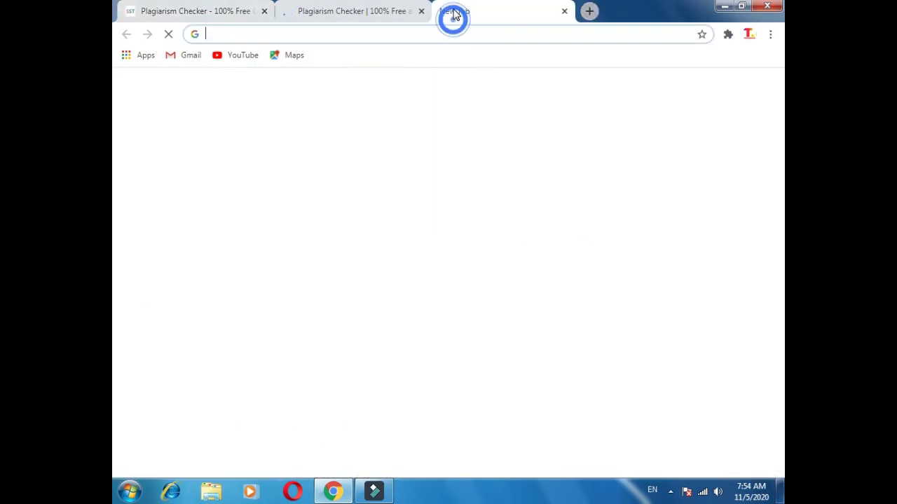
{"action": "type", "text": "on"}
{"action": "key", "text": "Return"}
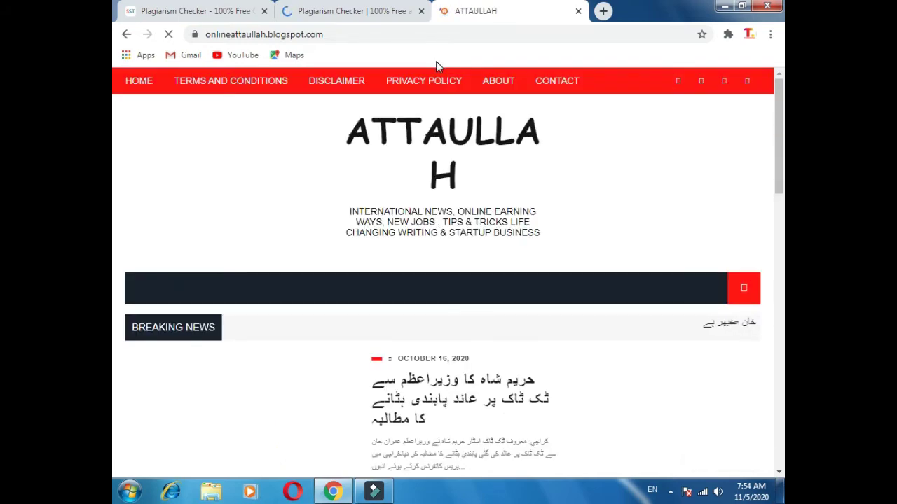
- Dismiss the translation offer and open the blog article "A program to give Kuwaiti citizens 50 50,000 a year instead of a subsidy"
{"action": "scroll", "coordinate": [516, 234], "scroll_direction": "down", "scroll_amount": 3}
{"action": "scroll", "coordinate": [459, 258], "scroll_direction": "down", "scroll_amount": 2}
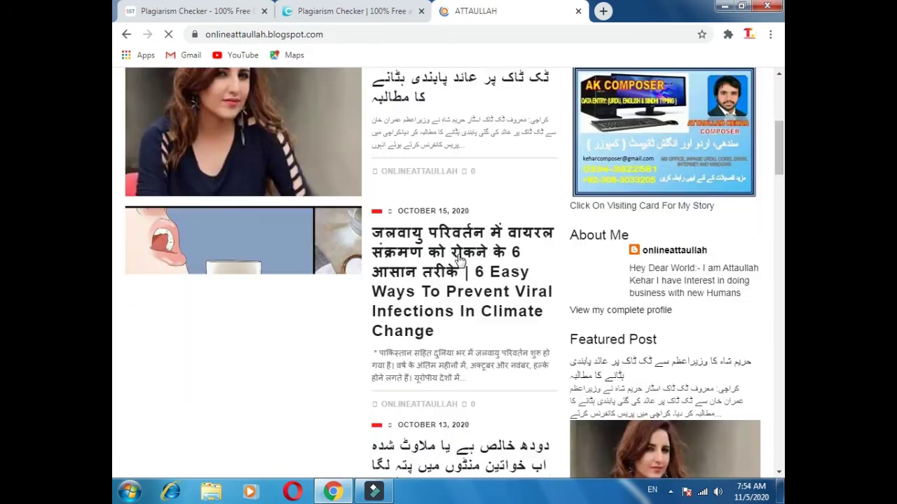
{"action": "scroll", "coordinate": [459, 258], "scroll_direction": "down", "scroll_amount": 2}
{"action": "scroll", "coordinate": [406, 133], "scroll_direction": "down", "scroll_amount": 5}
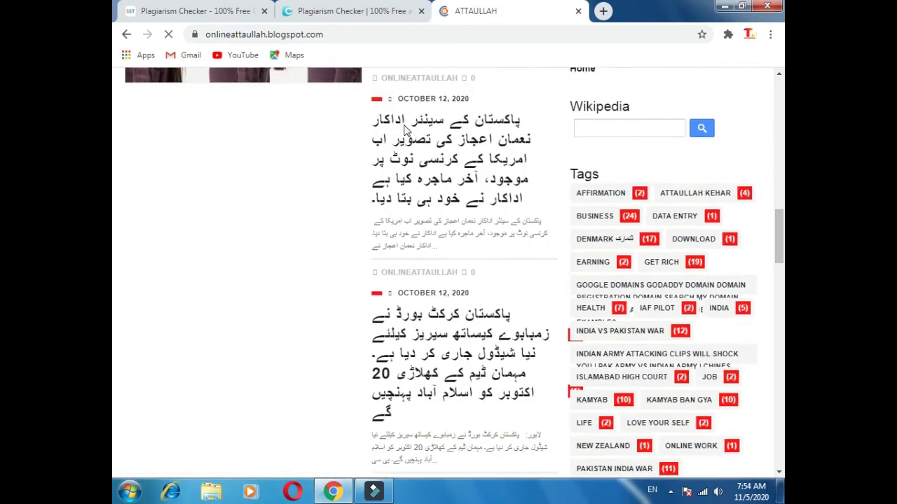
{"action": "scroll", "coordinate": [413, 126], "scroll_direction": "down", "scroll_amount": 3}
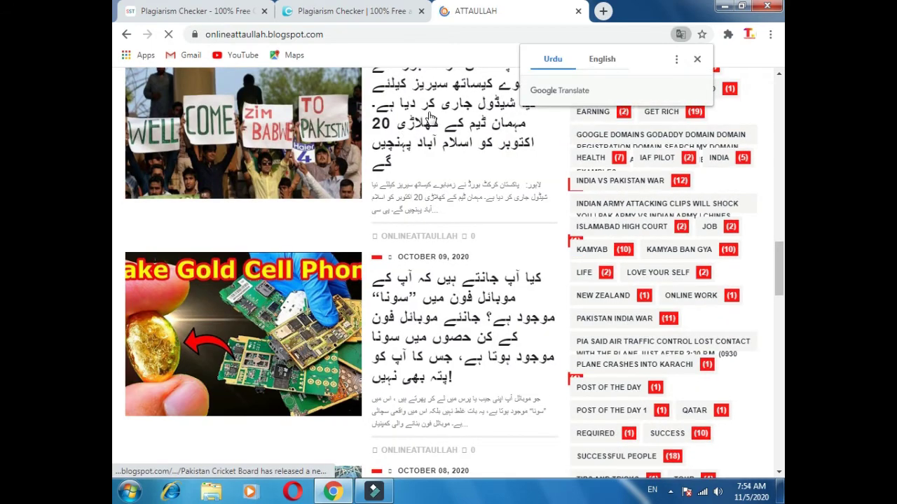
{"action": "left_click", "coordinate": [697, 58]}
{"action": "scroll", "coordinate": [461, 305], "scroll_direction": "down", "scroll_amount": 3}
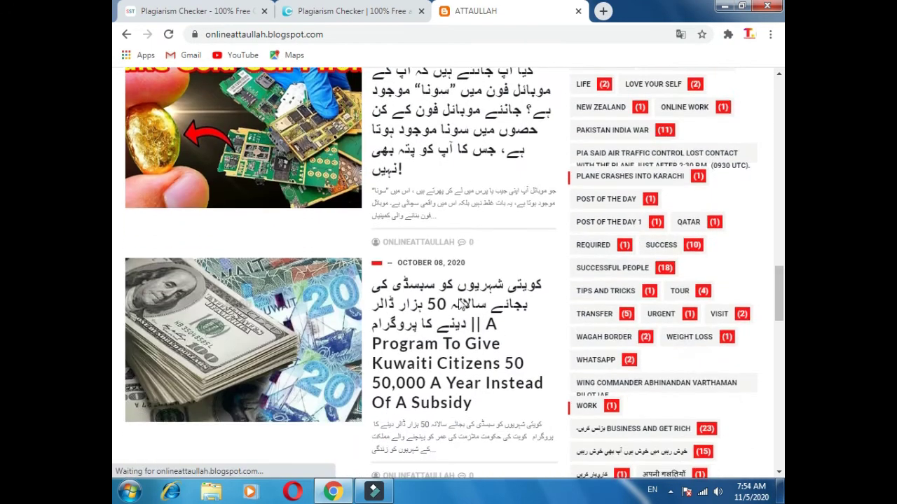
{"action": "left_click", "coordinate": [458, 303]}
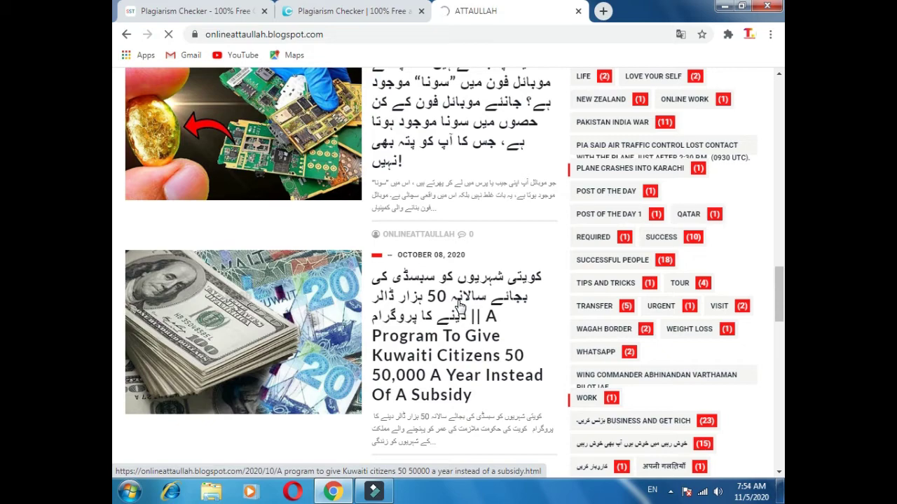
{"action": "left_click", "coordinate": [459, 305]}
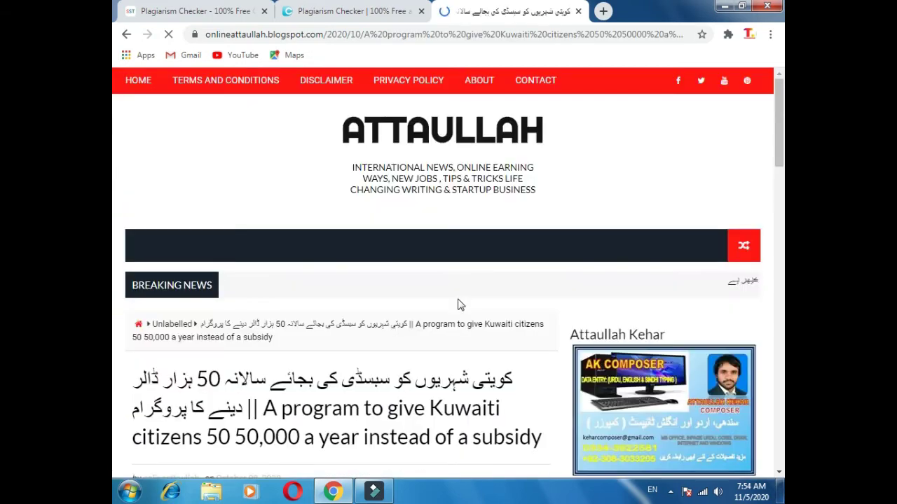
- Look through the article's Urdu text and return to the empty text box of the Small SEO Tools plagiarism checker
{"action": "scroll", "coordinate": [459, 304], "scroll_direction": "down", "scroll_amount": 8}
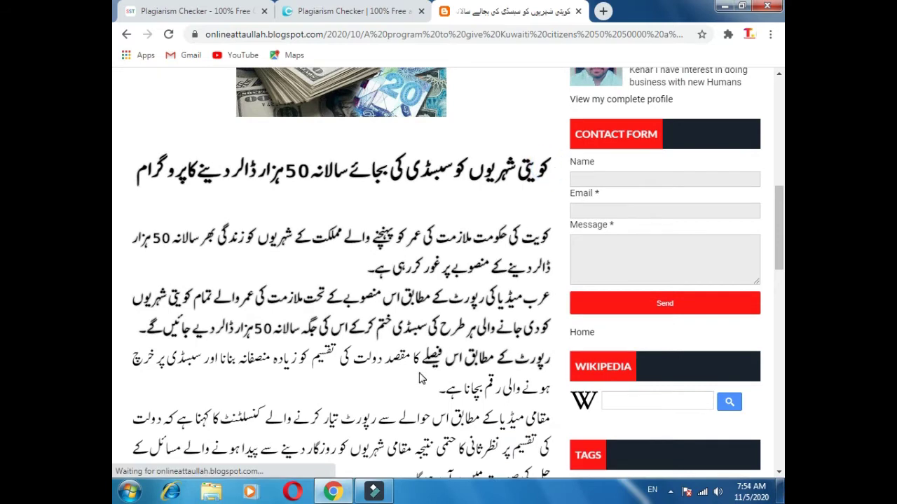
{"action": "scroll", "coordinate": [421, 378], "scroll_direction": "down", "scroll_amount": 2}
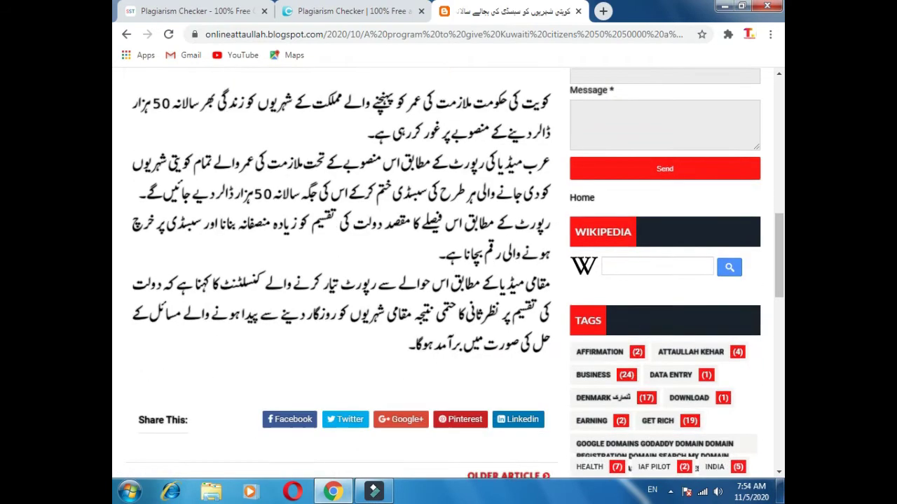
{"action": "scroll", "coordinate": [369, 231], "scroll_direction": "down", "scroll_amount": 1}
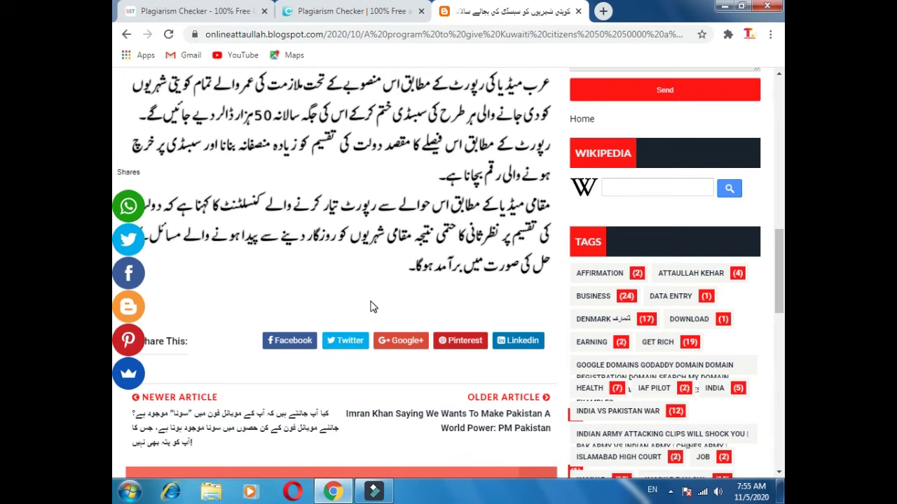
{"action": "scroll", "coordinate": [449, 239], "scroll_direction": "up", "scroll_amount": 2}
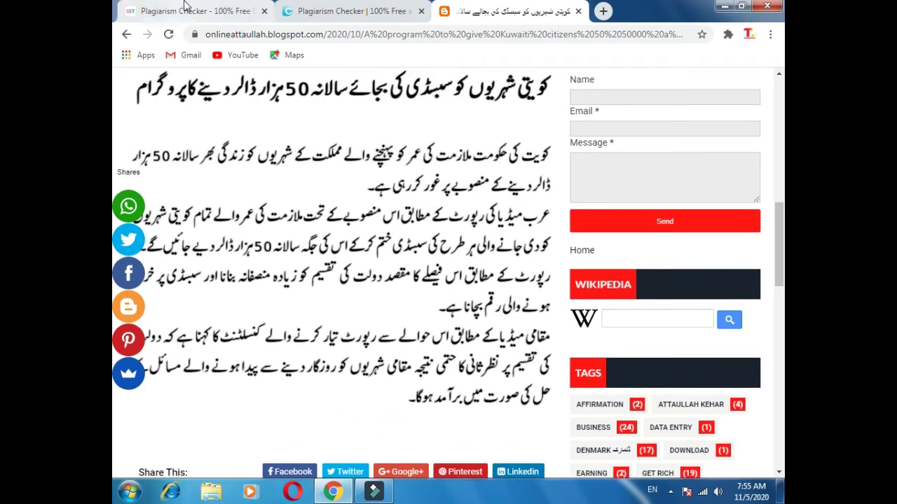
{"action": "left_click", "coordinate": [210, 11]}
{"action": "scroll", "coordinate": [413, 222], "scroll_direction": "down", "scroll_amount": 5}
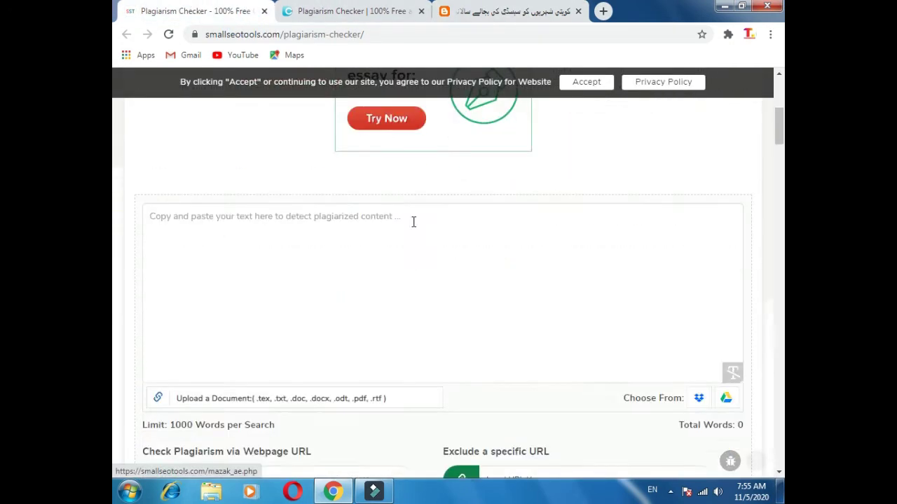
- Paste the copied Urdu article into the text box of the Small SEO Tools plagiarism checker
{"action": "scroll", "coordinate": [426, 242], "scroll_direction": "up", "scroll_amount": 1}
{"action": "scroll", "coordinate": [401, 227], "scroll_direction": "up", "scroll_amount": 1}
{"action": "left_click", "coordinate": [236, 300]}
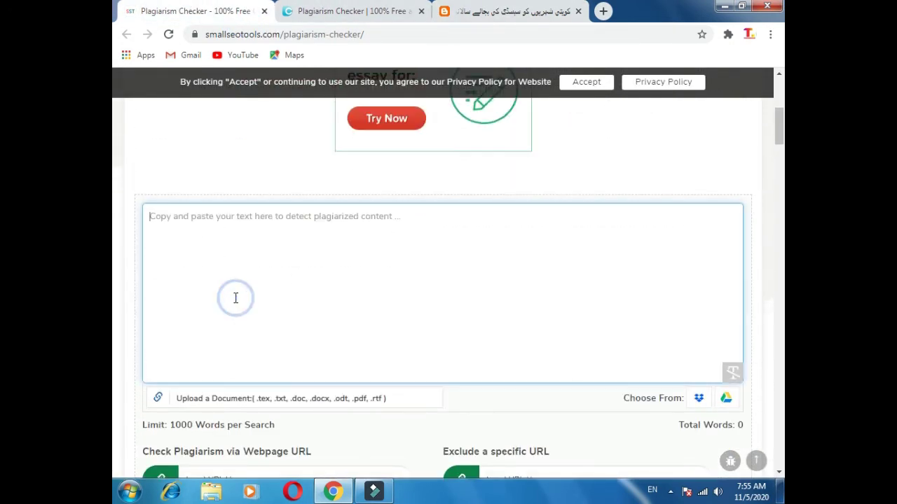
{"action": "key", "text": "ctrl+v"}
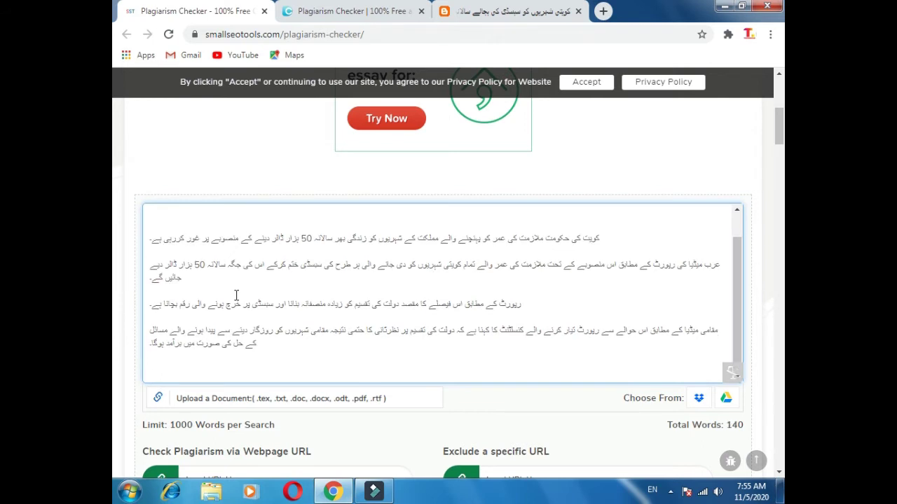
{"action": "scroll", "coordinate": [236, 295], "scroll_direction": "down", "scroll_amount": 2}
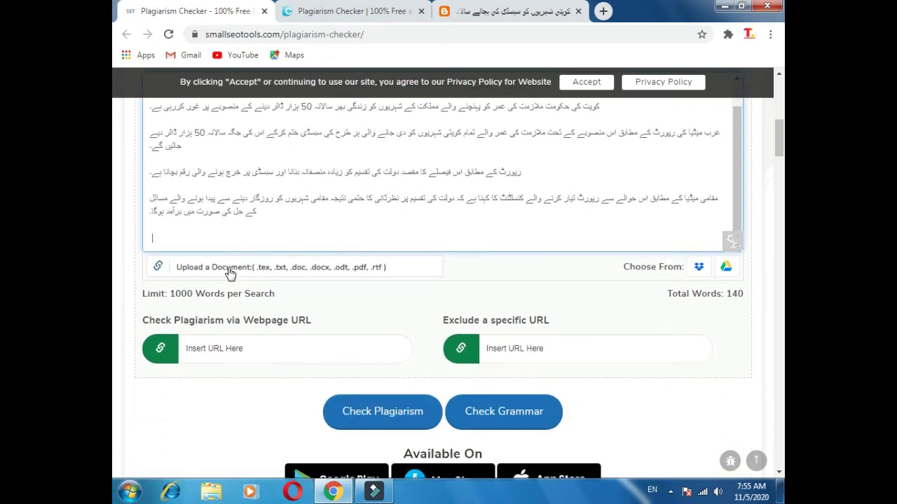
{"action": "left_click", "coordinate": [243, 213]}
{"action": "scroll", "coordinate": [246, 210], "scroll_direction": "up", "scroll_amount": 5}
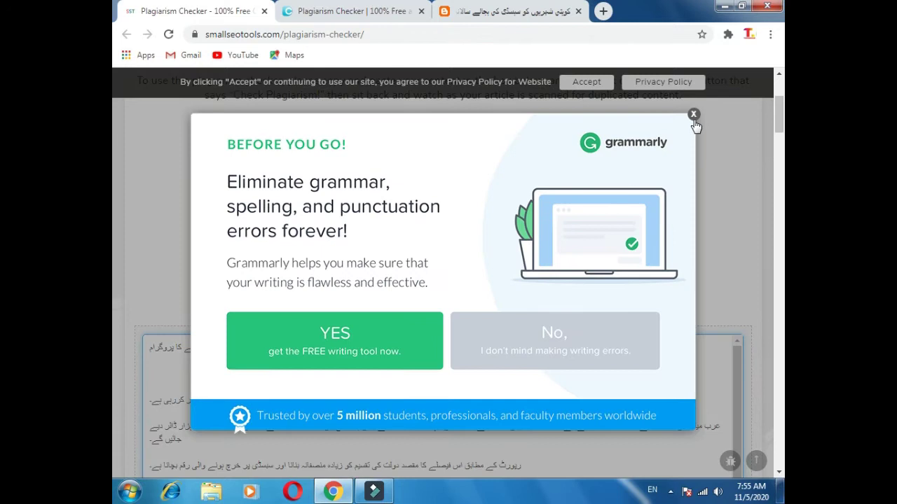
- Dismiss the Grammarly pop-up advert and run the plagiarism check on the pasted article
{"action": "left_click", "coordinate": [694, 114]}
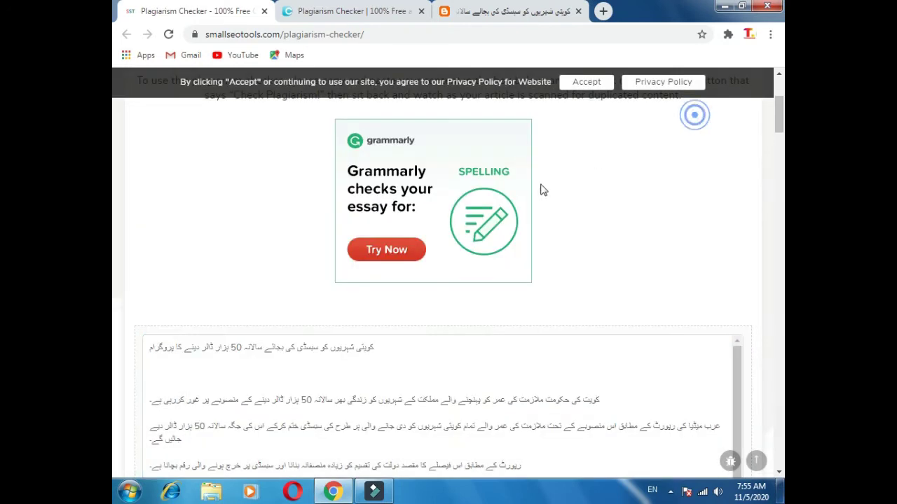
{"action": "scroll", "coordinate": [413, 341], "scroll_direction": "down", "scroll_amount": 2}
{"action": "left_click", "coordinate": [361, 384]}
{"action": "scroll", "coordinate": [361, 383], "scroll_direction": "down", "scroll_amount": 3}
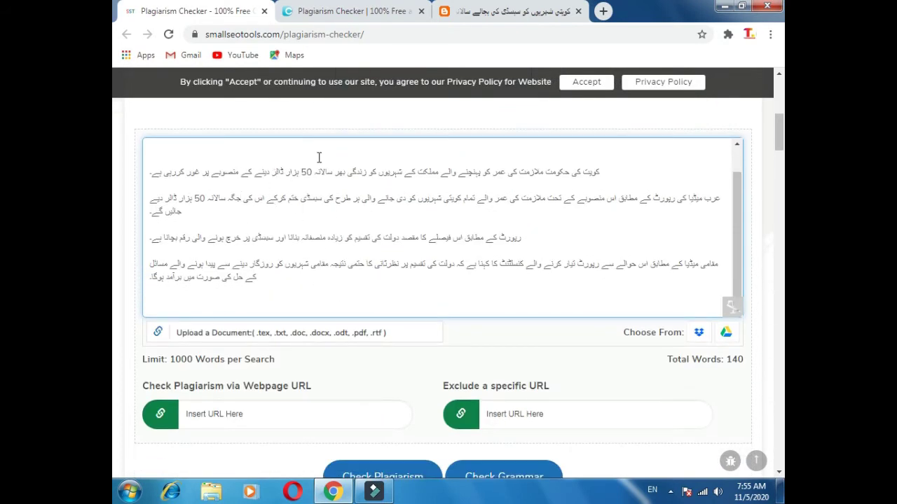
{"action": "scroll", "coordinate": [350, 258], "scroll_direction": "down", "scroll_amount": 1}
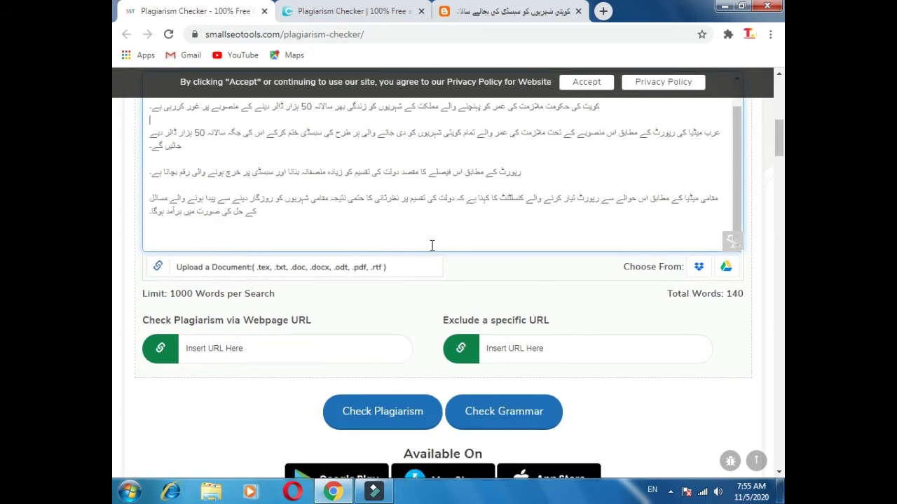
{"action": "left_click", "coordinate": [390, 418]}
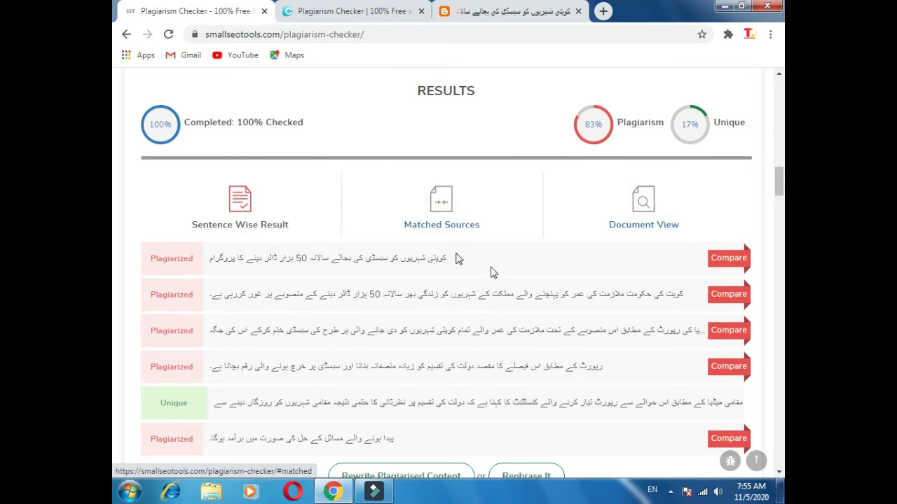
- Examine the Small SEO Tools results, including the plagiarism and unique percentages, the sentence-wise list, the report options and the feature descriptions
{"action": "scroll", "coordinate": [323, 166], "scroll_direction": "up", "scroll_amount": 1}
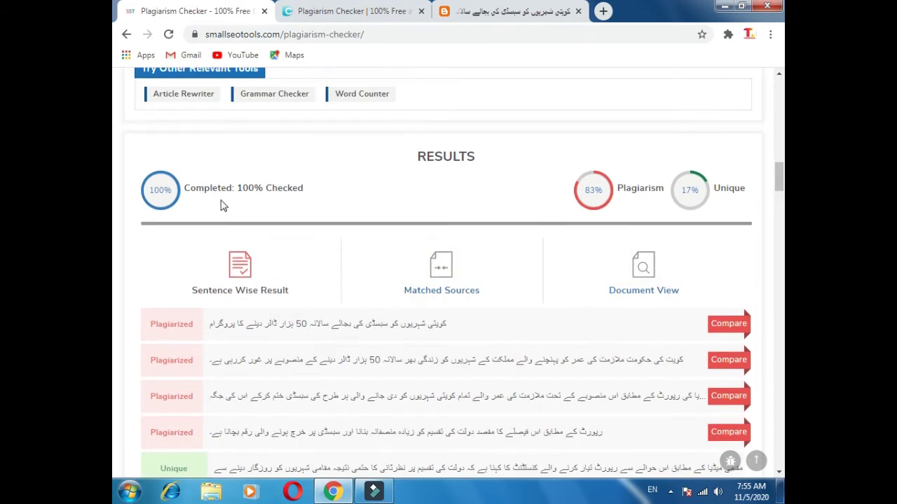
{"action": "scroll", "coordinate": [176, 196], "scroll_direction": "up", "scroll_amount": 1}
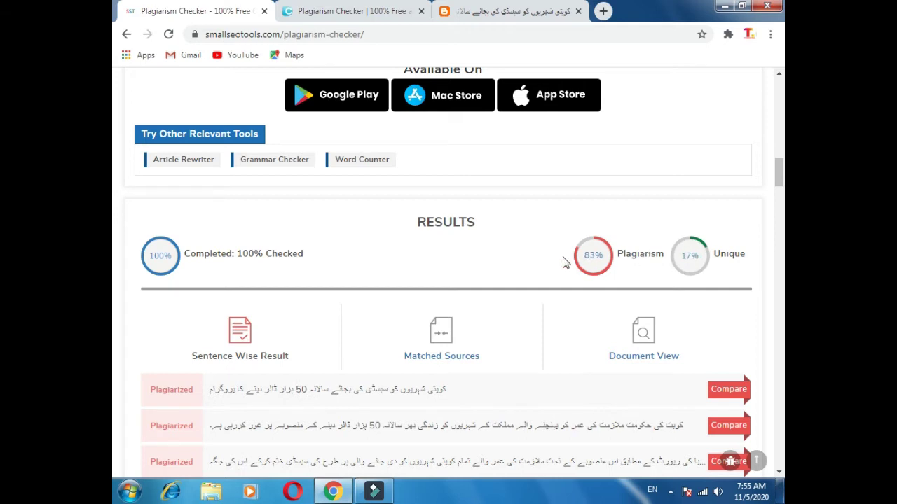
{"action": "scroll", "coordinate": [564, 263], "scroll_direction": "down", "scroll_amount": 1}
{"action": "scroll", "coordinate": [564, 264], "scroll_direction": "down", "scroll_amount": 2}
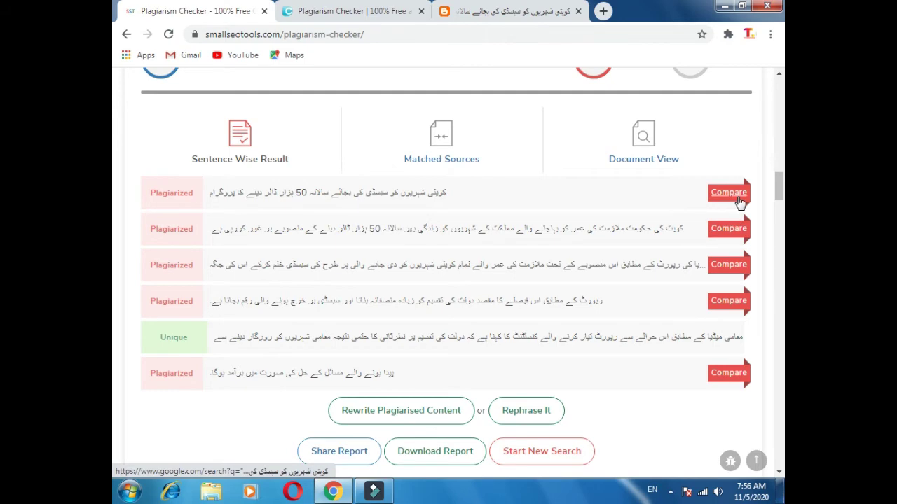
{"action": "scroll", "coordinate": [734, 332], "scroll_direction": "down", "scroll_amount": 1}
{"action": "scroll", "coordinate": [734, 332], "scroll_direction": "down", "scroll_amount": 5}
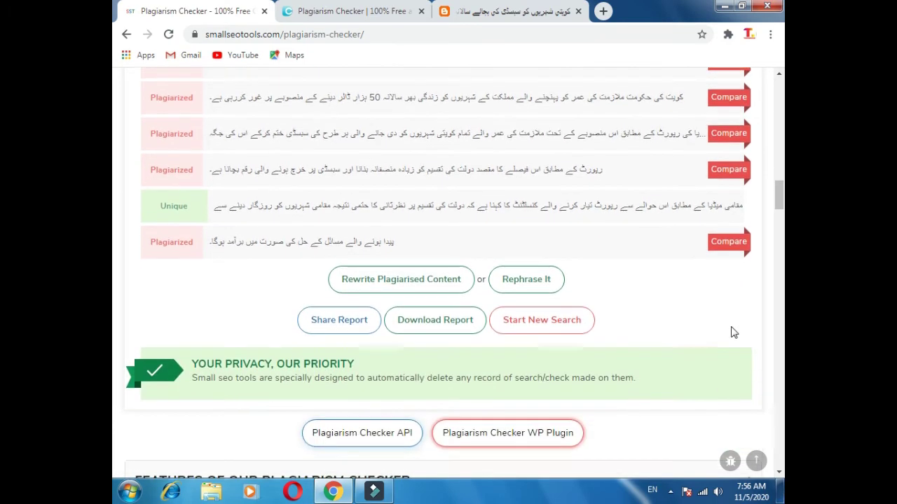
{"action": "scroll", "coordinate": [732, 326], "scroll_direction": "down", "scroll_amount": 2}
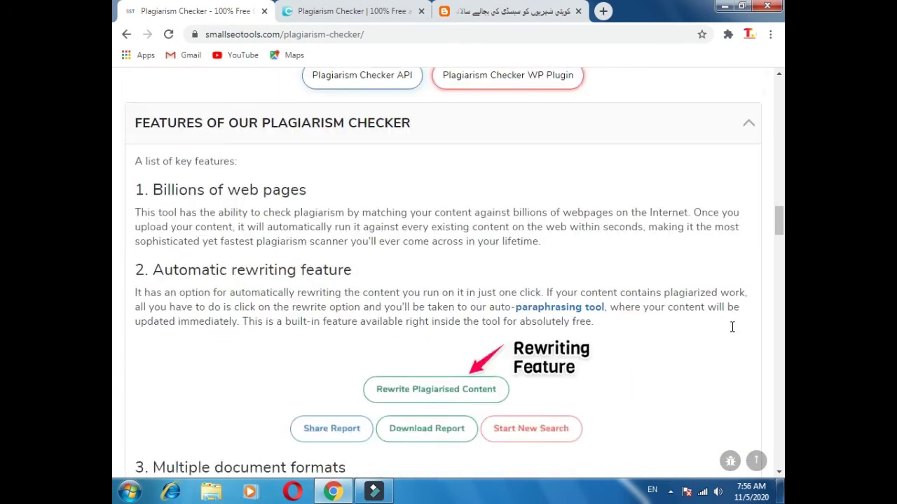
{"action": "scroll", "coordinate": [732, 326], "scroll_direction": "up", "scroll_amount": 2}
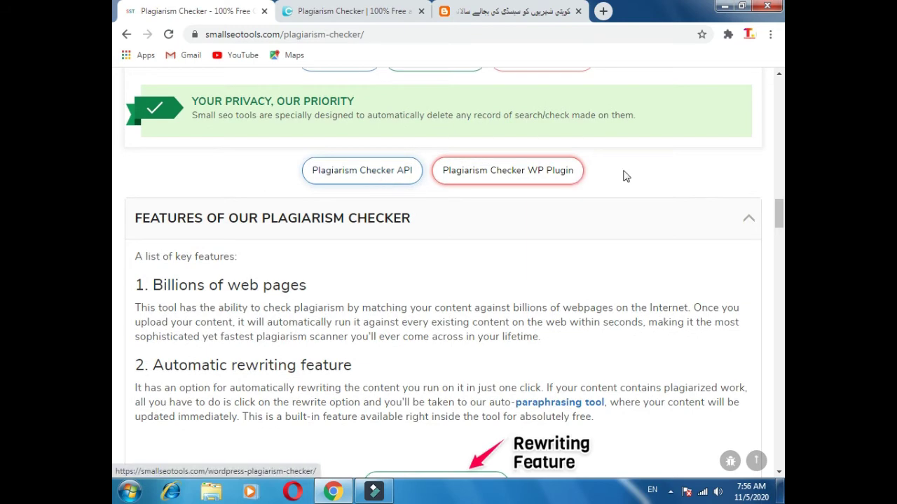
{"action": "scroll", "coordinate": [624, 176], "scroll_direction": "down", "scroll_amount": 2}
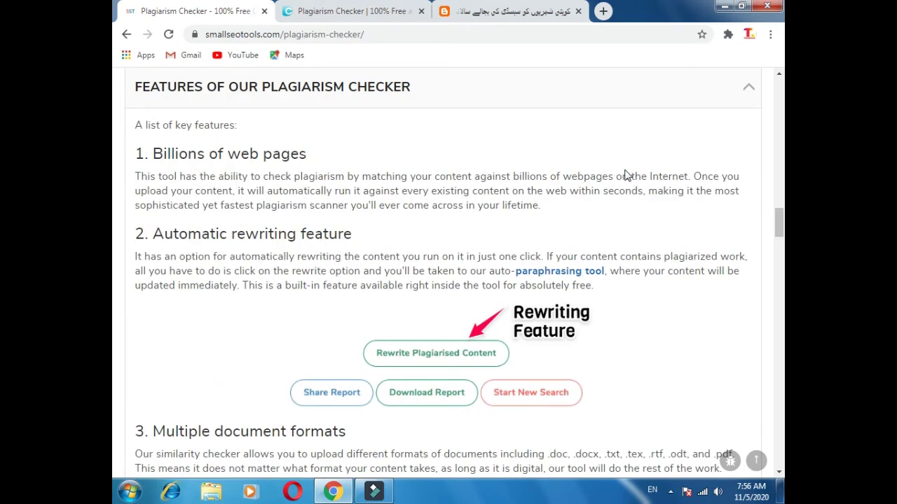
{"action": "scroll", "coordinate": [619, 188], "scroll_direction": "up", "scroll_amount": 7}
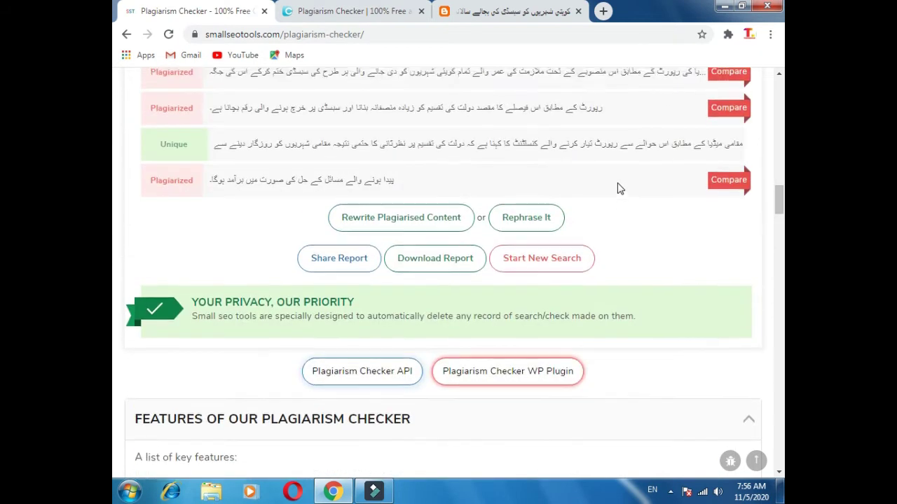
{"action": "scroll", "coordinate": [619, 188], "scroll_direction": "up", "scroll_amount": 9}
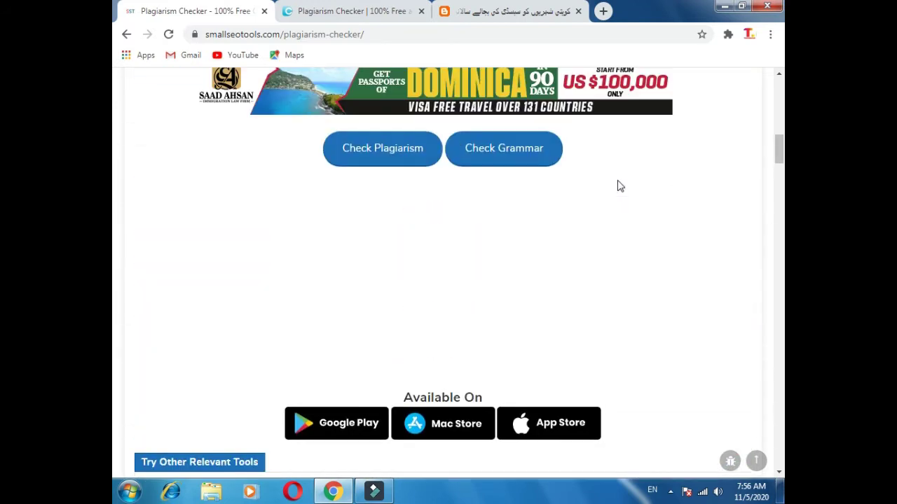
{"action": "scroll", "coordinate": [487, 156], "scroll_direction": "up", "scroll_amount": 4}
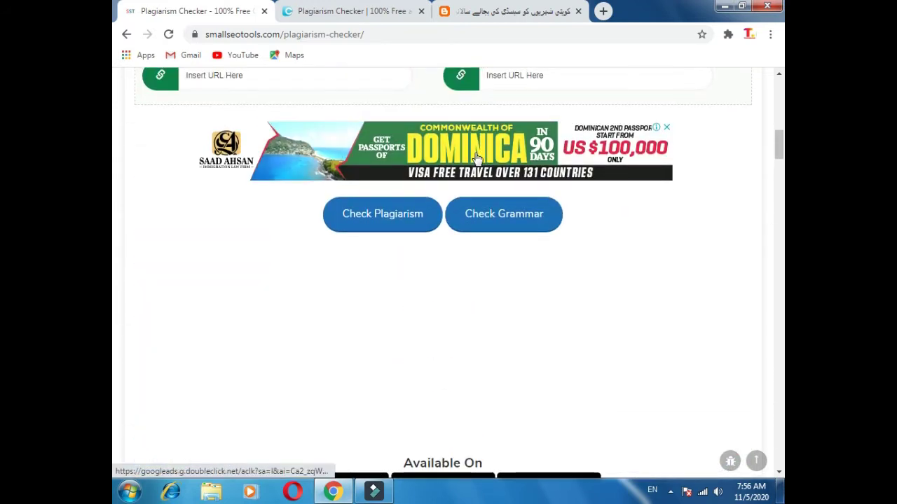
{"action": "scroll", "coordinate": [346, 150], "scroll_direction": "up", "scroll_amount": 3}
{"action": "scroll", "coordinate": [688, 304], "scroll_direction": "down", "scroll_amount": 8}
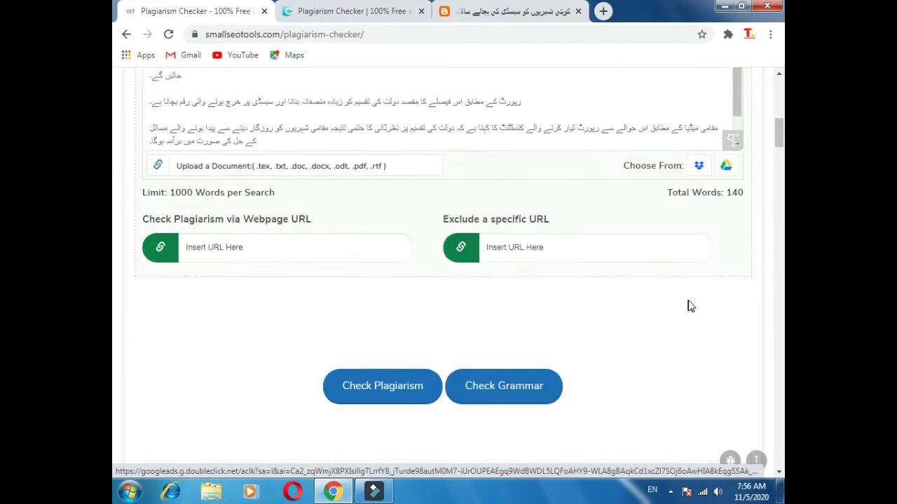
{"action": "scroll", "coordinate": [689, 306], "scroll_direction": "down", "scroll_amount": 6}
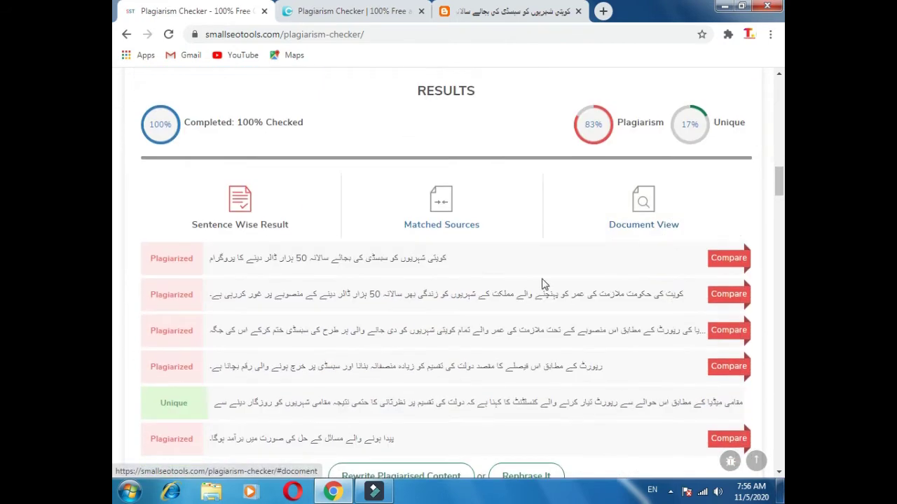
- Dismiss the notification request on the Duplichecker page and paste the copied article into its text box
{"action": "left_click", "coordinate": [384, 10]}
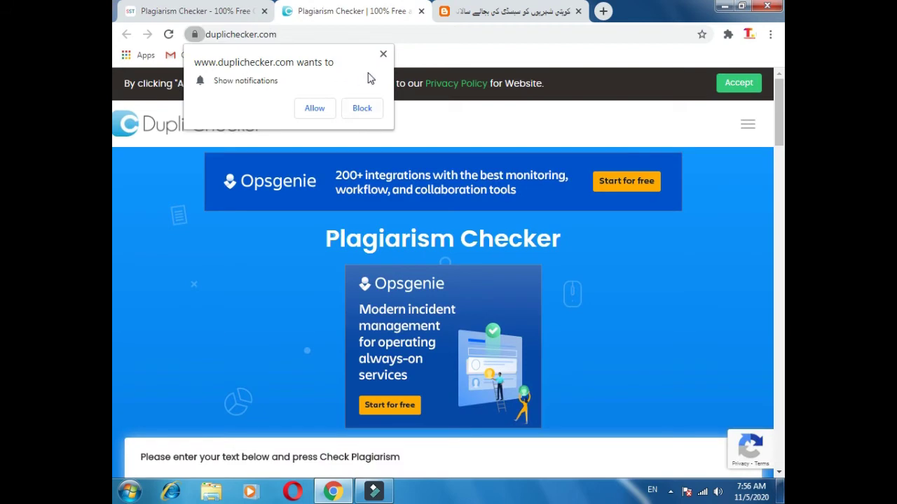
{"action": "left_click", "coordinate": [385, 54]}
{"action": "scroll", "coordinate": [400, 145], "scroll_direction": "down", "scroll_amount": 7}
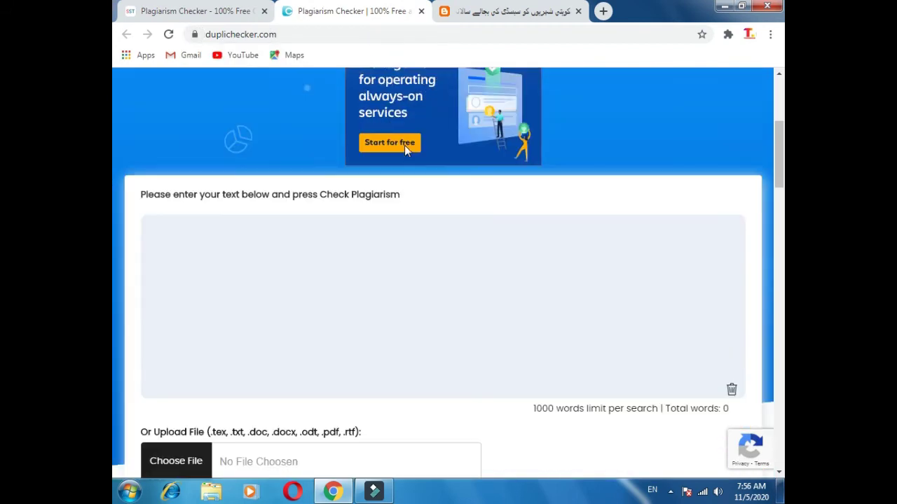
{"action": "left_click", "coordinate": [373, 146]}
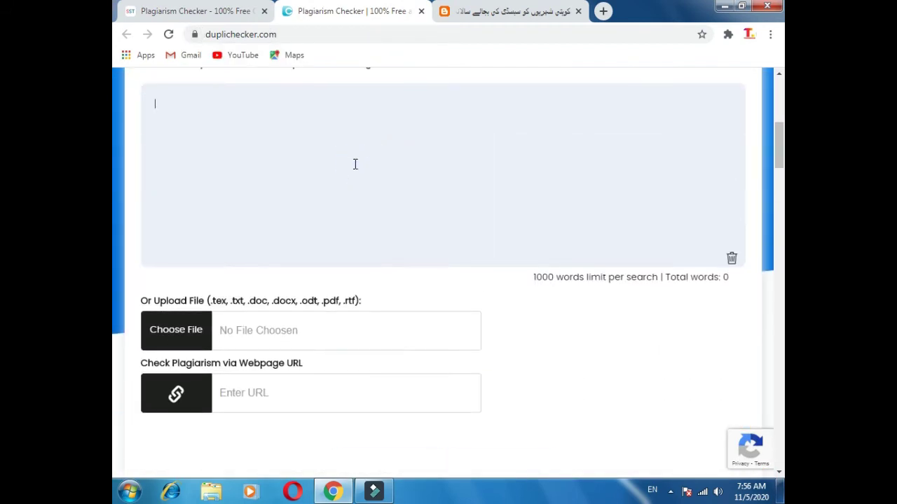
{"action": "key", "text": "ctrl+v"}
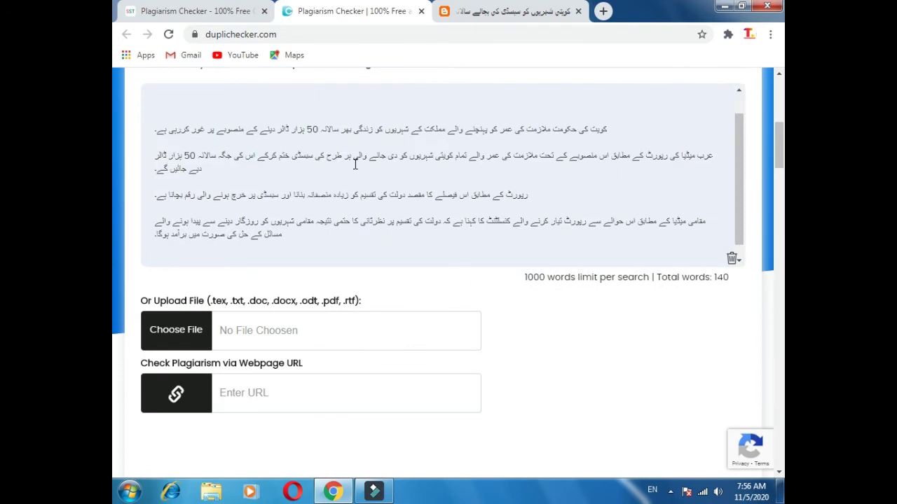
- Run the Duplichecker plagiarism check on the article and dismiss the notification request during the scan
{"action": "scroll", "coordinate": [355, 164], "scroll_direction": "down", "scroll_amount": 1}
{"action": "scroll", "coordinate": [595, 269], "scroll_direction": "down", "scroll_amount": 1}
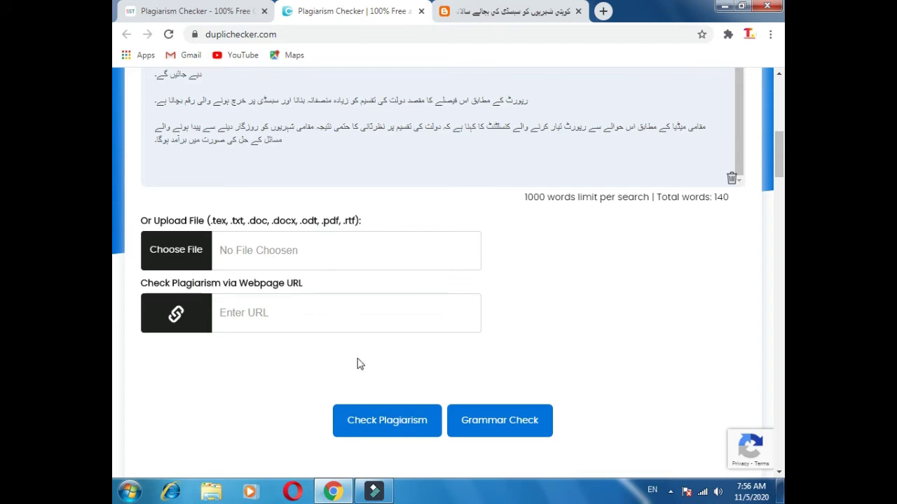
{"action": "left_click", "coordinate": [400, 442]}
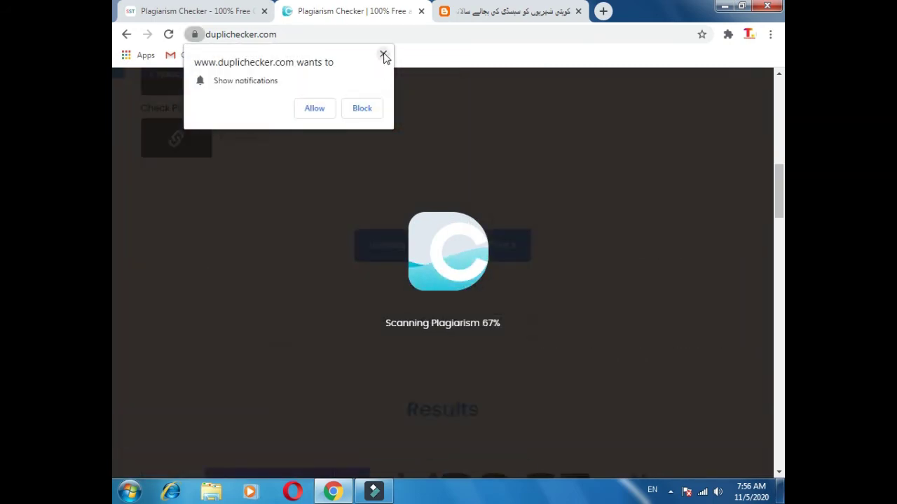
{"action": "left_click", "coordinate": [384, 56]}
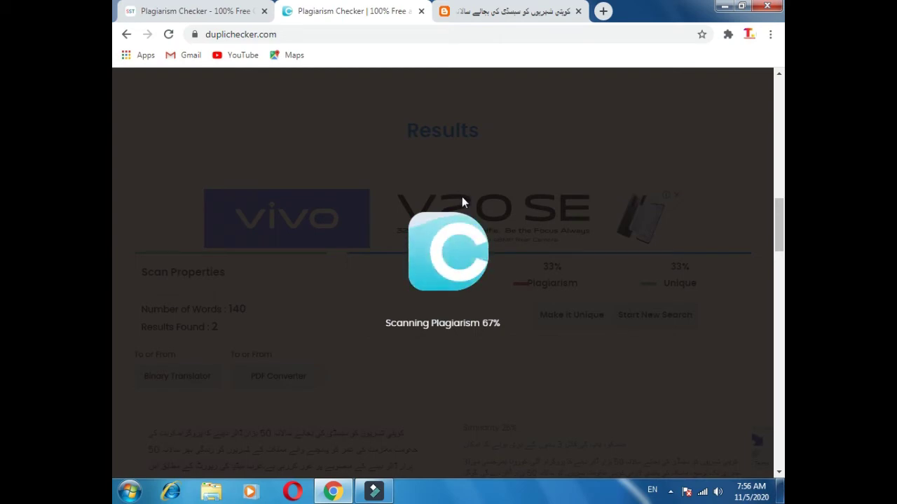
- Examine the Duplichecker results: the plagiarism and unique shares, the highlighted sentences and the matched sources with their similarity percentages
{"action": "scroll", "coordinate": [458, 203], "scroll_direction": "down", "scroll_amount": 2}
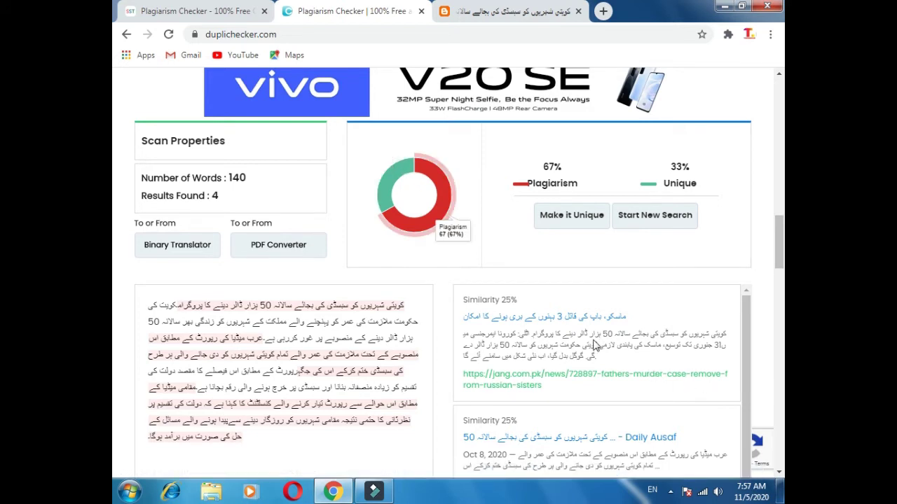
{"action": "scroll", "coordinate": [594, 345], "scroll_direction": "down", "scroll_amount": 1}
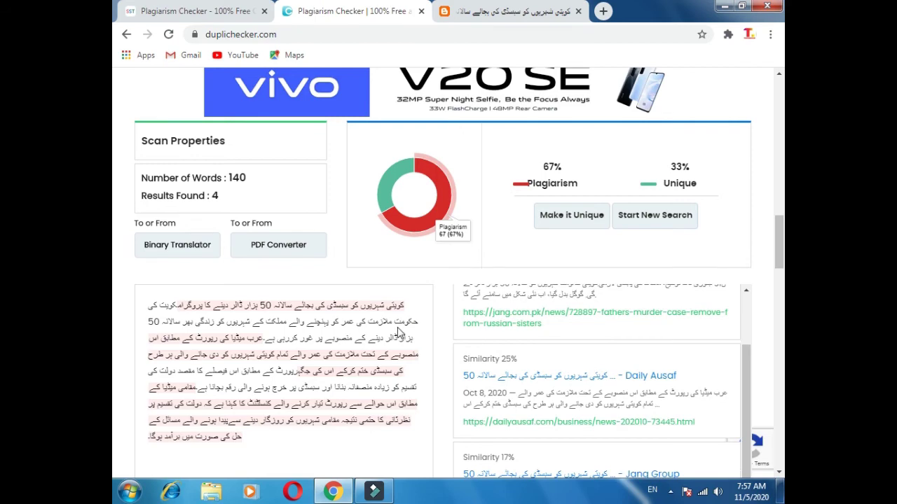
{"action": "scroll", "coordinate": [399, 333], "scroll_direction": "up", "scroll_amount": 1}
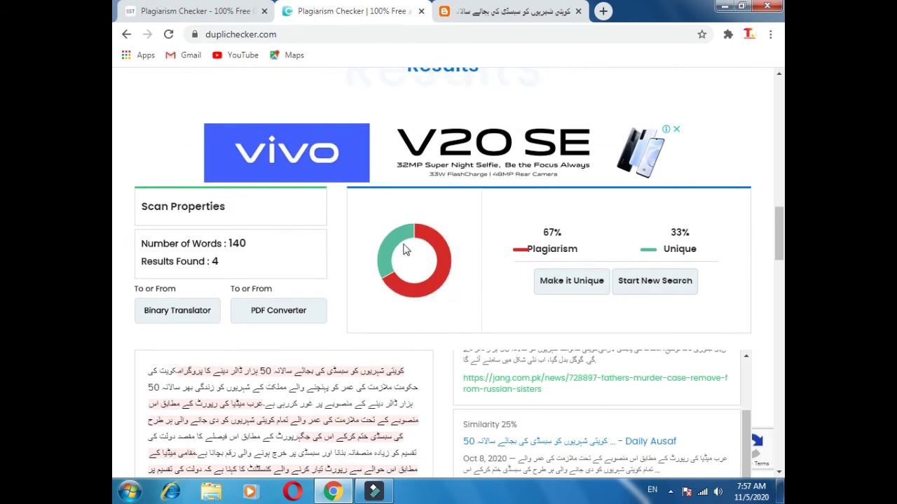
{"action": "scroll", "coordinate": [580, 392], "scroll_direction": "down", "scroll_amount": 1}
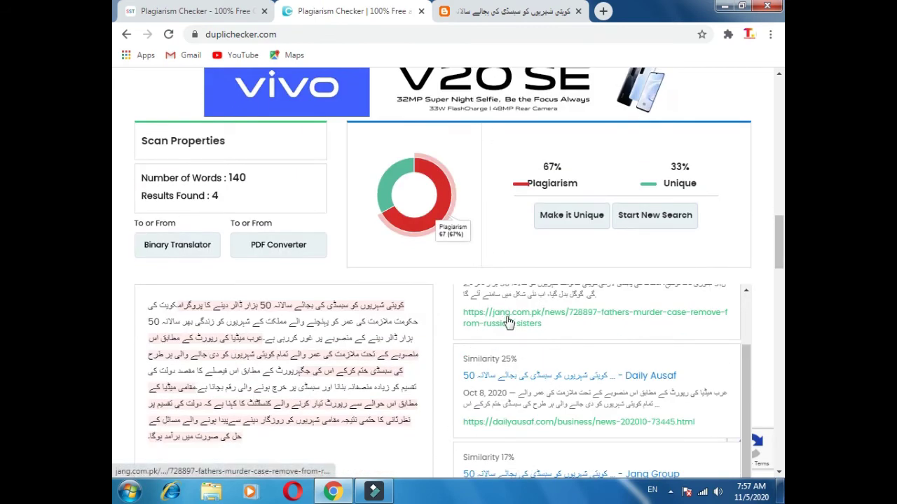
{"action": "scroll", "coordinate": [536, 375], "scroll_direction": "up", "scroll_amount": 1}
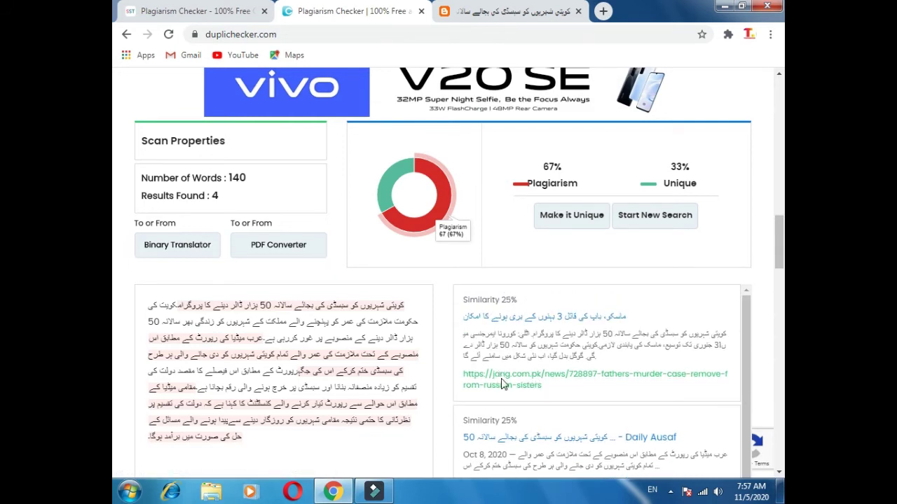
{"action": "scroll", "coordinate": [567, 401], "scroll_direction": "down", "scroll_amount": 1}
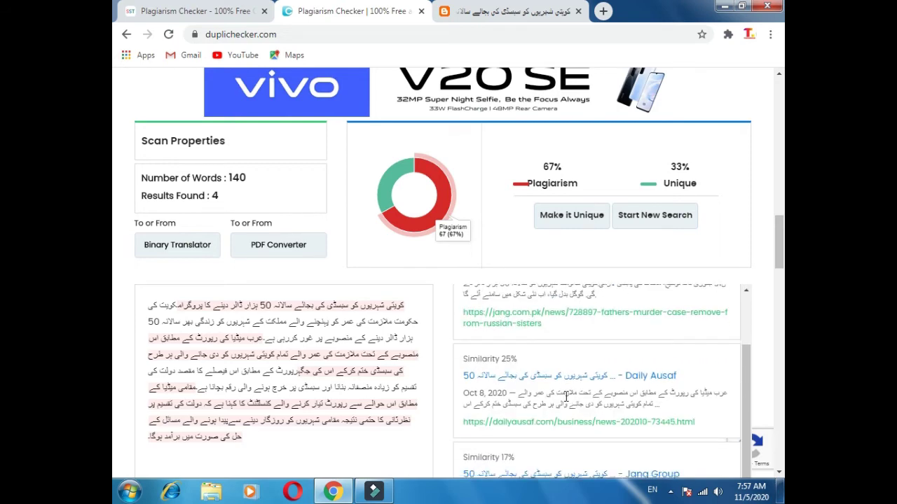
{"action": "scroll", "coordinate": [540, 433], "scroll_direction": "down", "scroll_amount": 2}
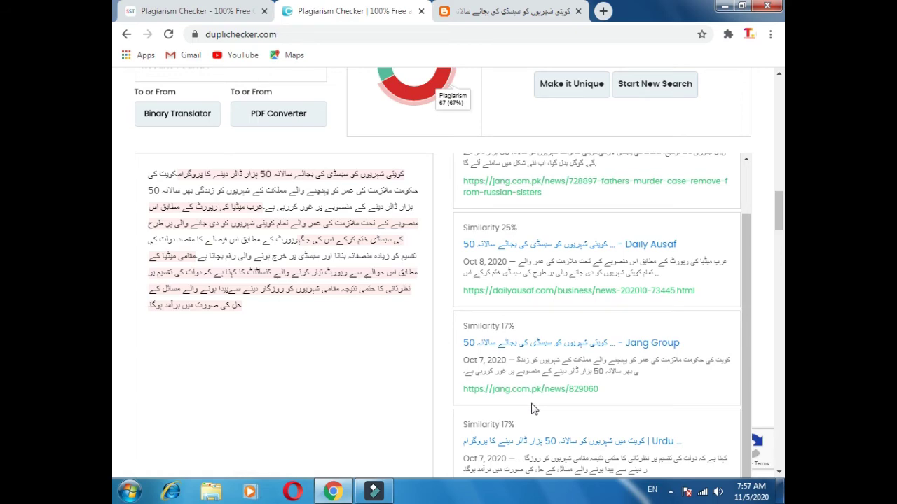
{"action": "scroll", "coordinate": [533, 409], "scroll_direction": "down", "scroll_amount": 1}
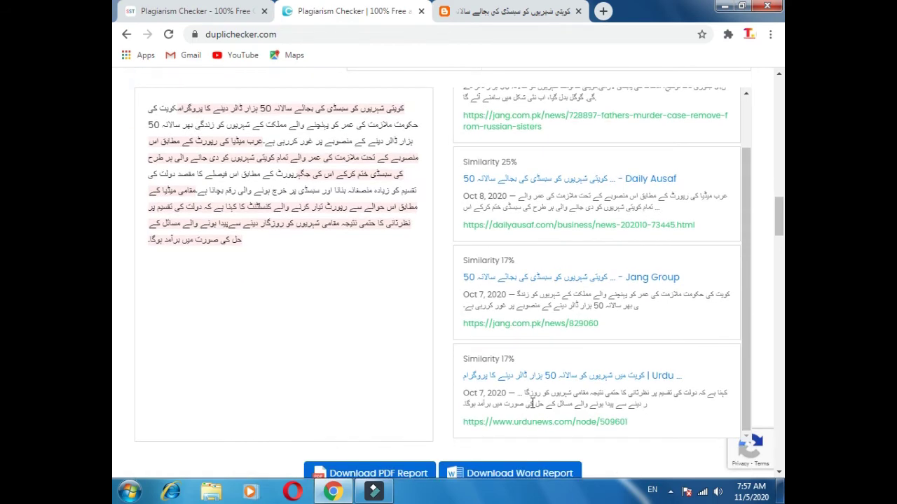
- Review the Duplichecker scan properties, plagiarism chart and matched sources, and dismiss the Grammarly advertisement
{"action": "scroll", "coordinate": [533, 403], "scroll_direction": "down", "scroll_amount": 2}
{"action": "scroll", "coordinate": [533, 404], "scroll_direction": "up", "scroll_amount": 3}
{"action": "scroll", "coordinate": [322, 258], "scroll_direction": "up", "scroll_amount": 2}
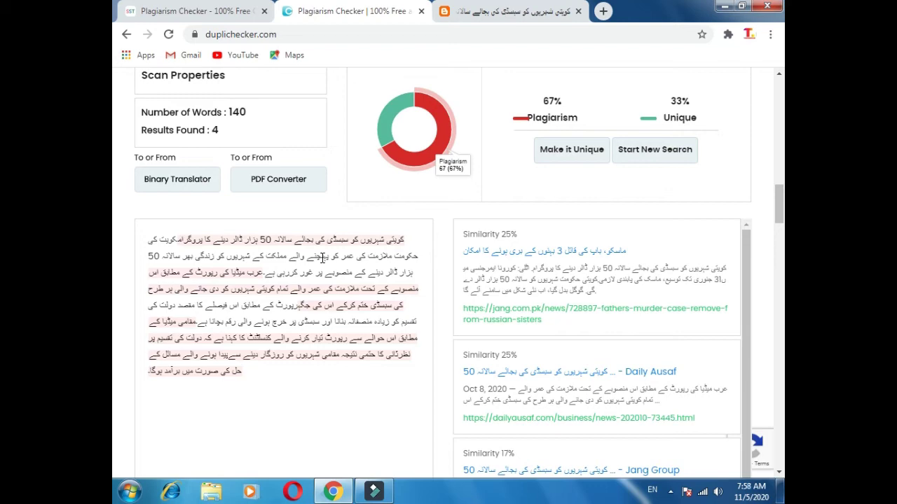
{"action": "scroll", "coordinate": [285, 288], "scroll_direction": "up", "scroll_amount": 5}
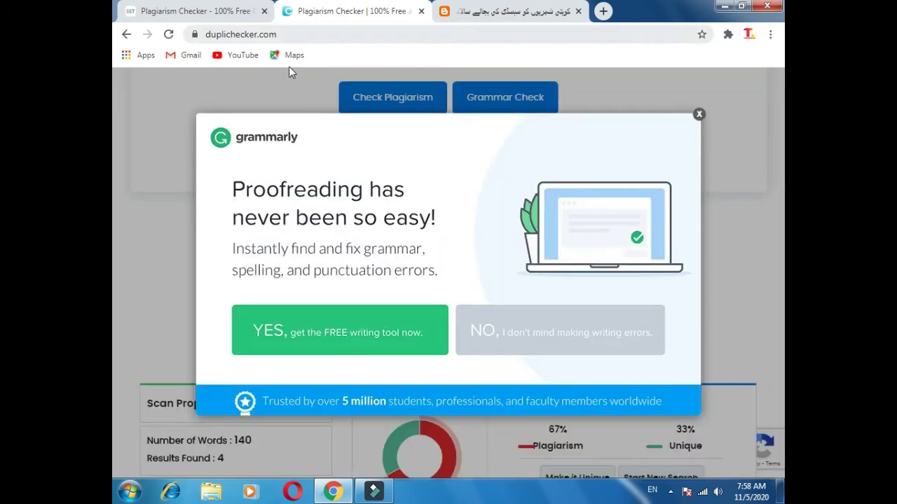
{"action": "left_click", "coordinate": [698, 114]}
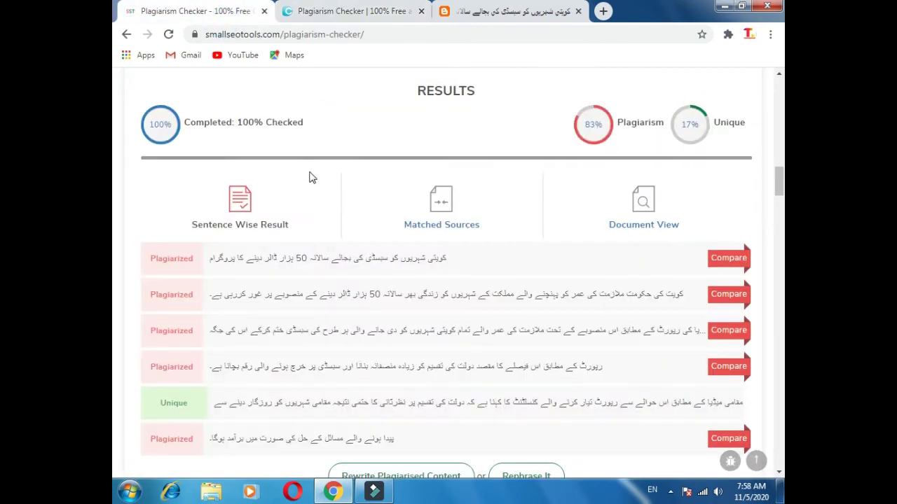
- Compare the Small SEO Tools results and input options with the Duplichecker page, including its webpage URL check
{"action": "scroll", "coordinate": [474, 337], "scroll_direction": "up", "scroll_amount": 3}
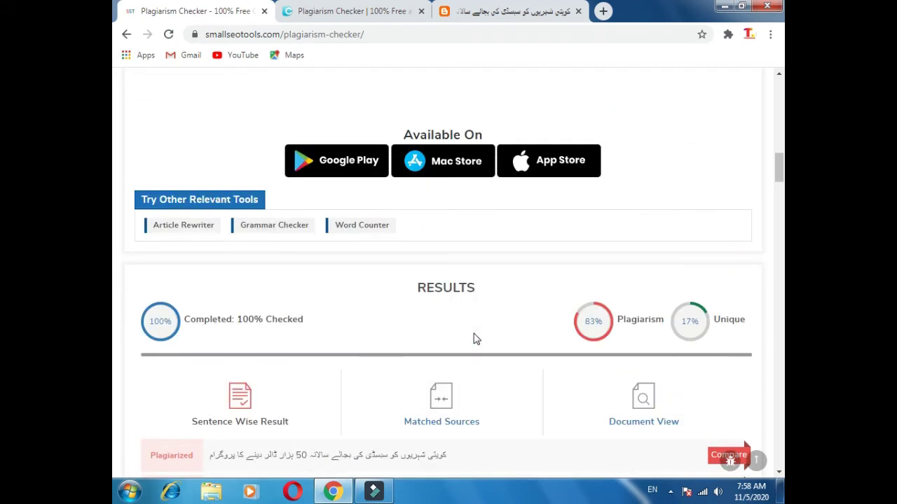
{"action": "scroll", "coordinate": [473, 339], "scroll_direction": "up", "scroll_amount": 4}
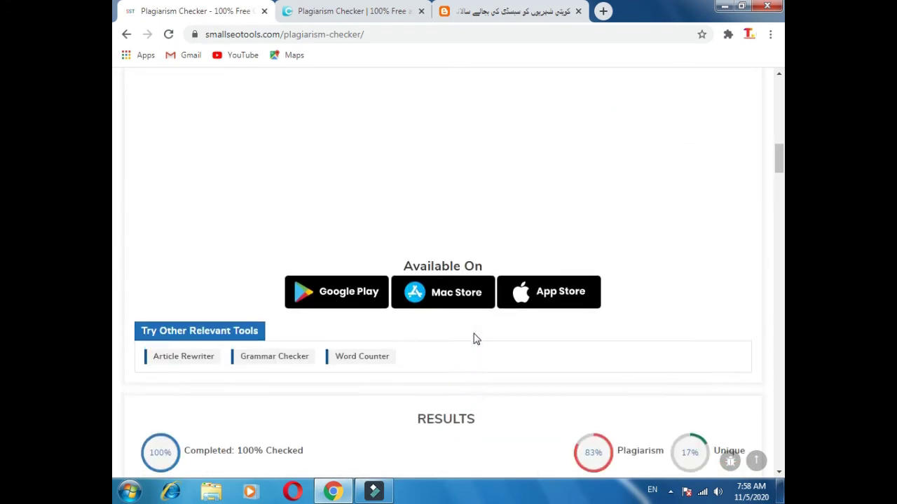
{"action": "scroll", "coordinate": [473, 339], "scroll_direction": "up", "scroll_amount": 5}
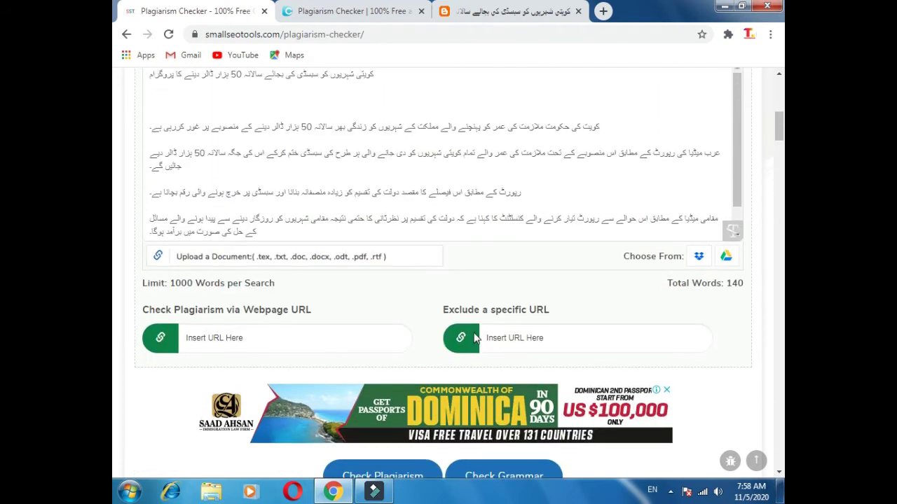
{"action": "left_click", "coordinate": [377, 7]}
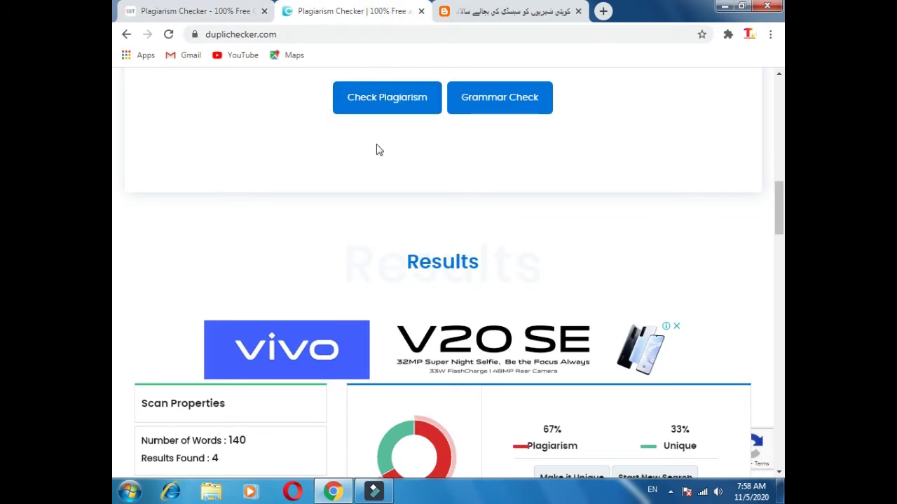
{"action": "left_click", "coordinate": [235, 9]}
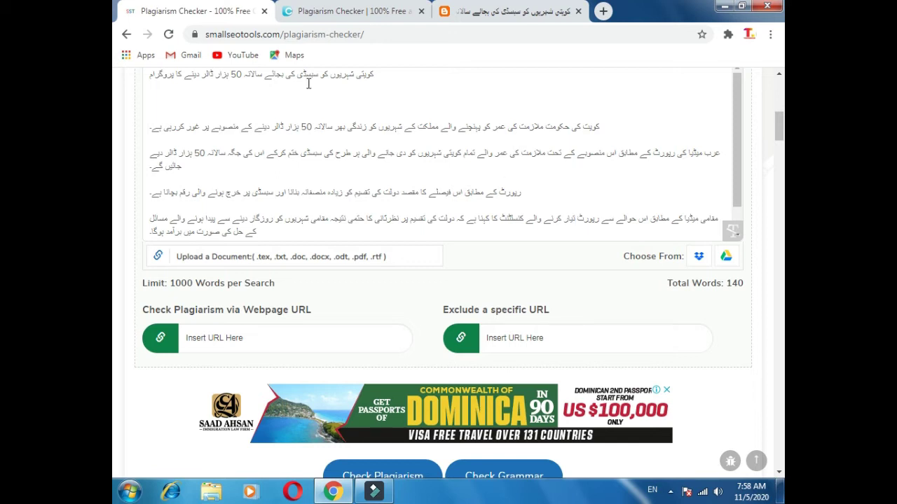
{"action": "left_click", "coordinate": [346, 13]}
{"action": "scroll", "coordinate": [412, 78], "scroll_direction": "up", "scroll_amount": 1}
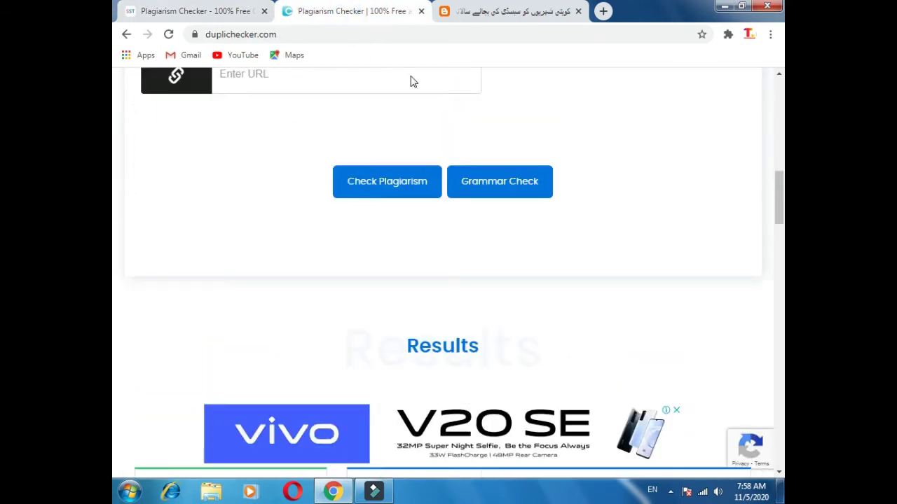
{"action": "scroll", "coordinate": [413, 78], "scroll_direction": "up", "scroll_amount": 1}
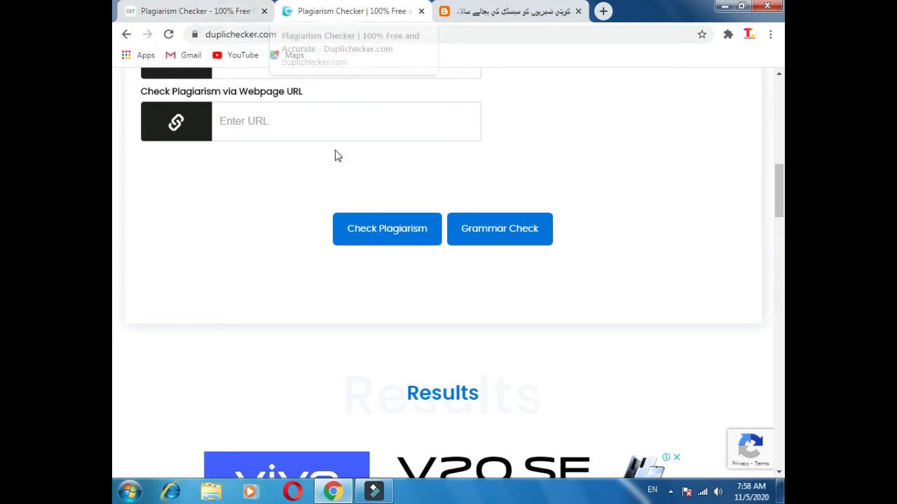
- Open YouTube in a new browser tab and close that tab
{"action": "left_click", "coordinate": [603, 11]}
{"action": "left_click", "coordinate": [517, 28]}
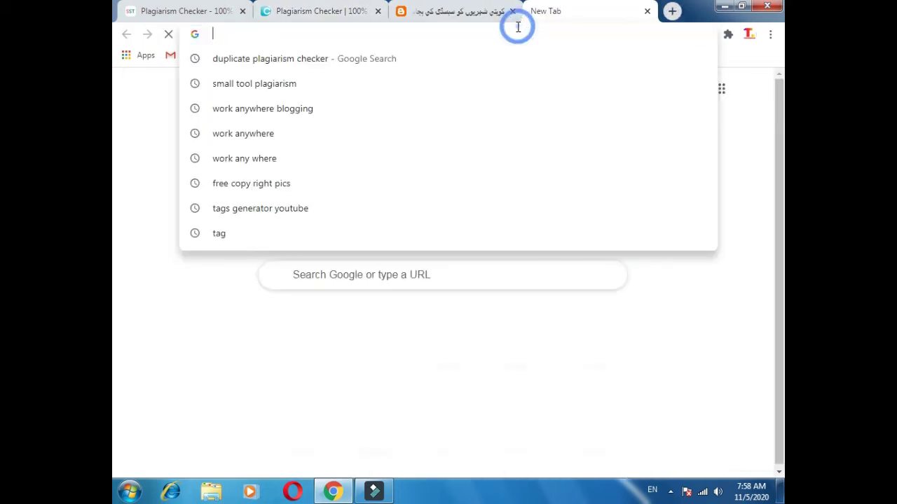
{"action": "type", "text": "y"}
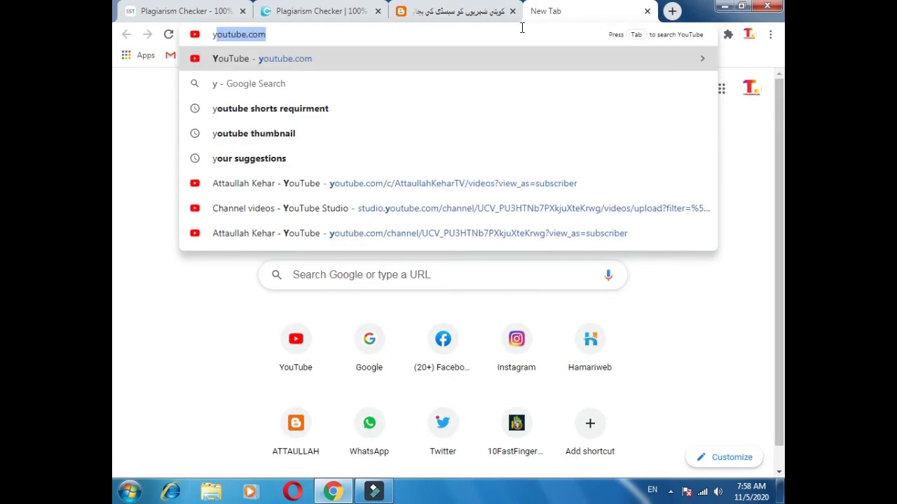
{"action": "key", "text": "Return"}
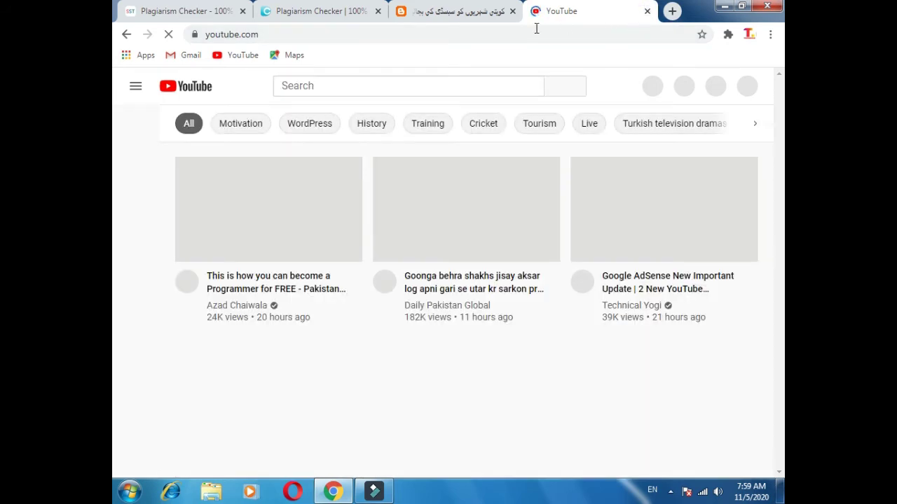
{"action": "key", "text": "ctrl+w"}
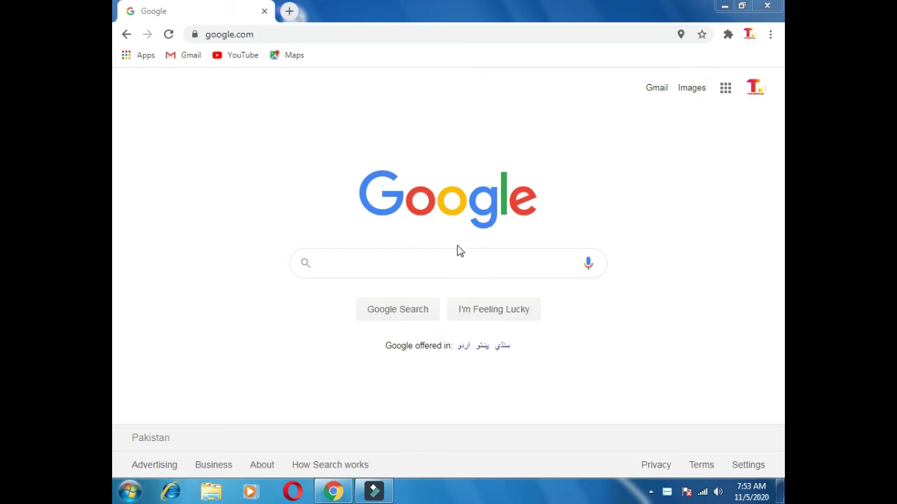
- Search Google for "small tool plagiarism" and open the Small SEO Tools Plagiarism Checker result in a new tab
{"action": "left_click", "coordinate": [384, 262]}
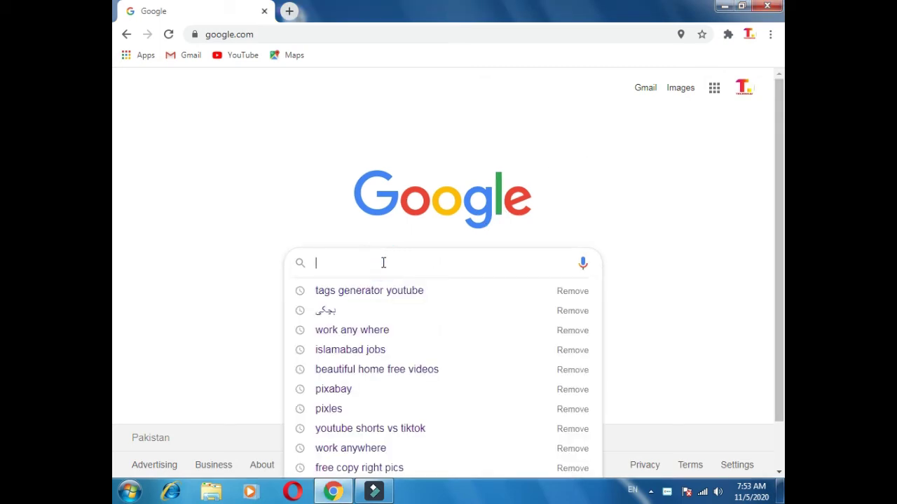
{"action": "type", "text": "small"}
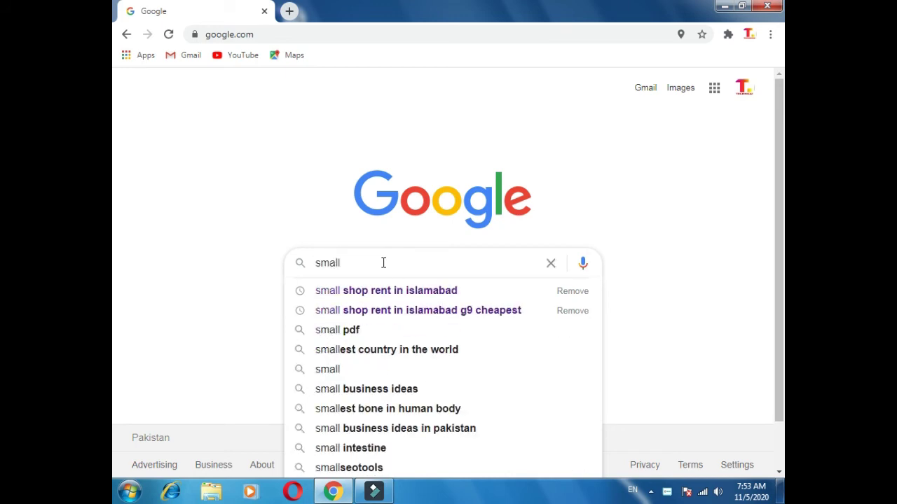
{"action": "type", "text": " tool"}
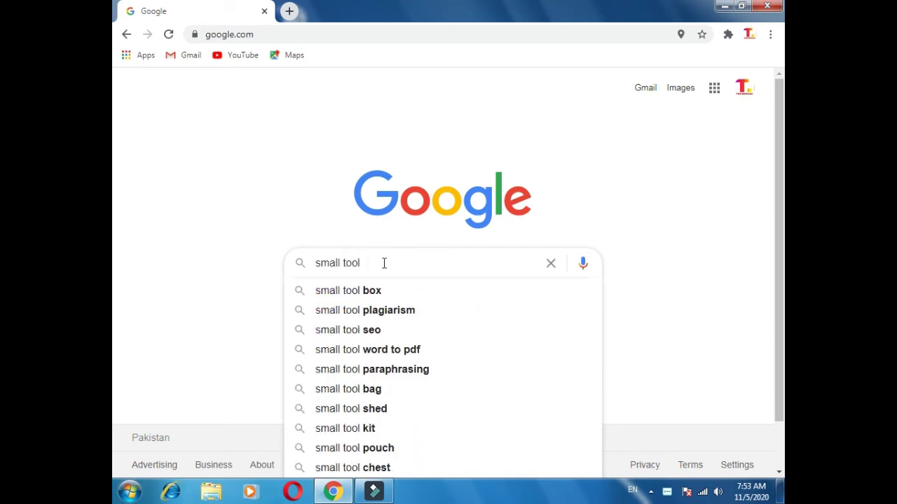
{"action": "key", "text": "Down"}
{"action": "key", "text": "Down"}
{"action": "key", "text": "Return"}
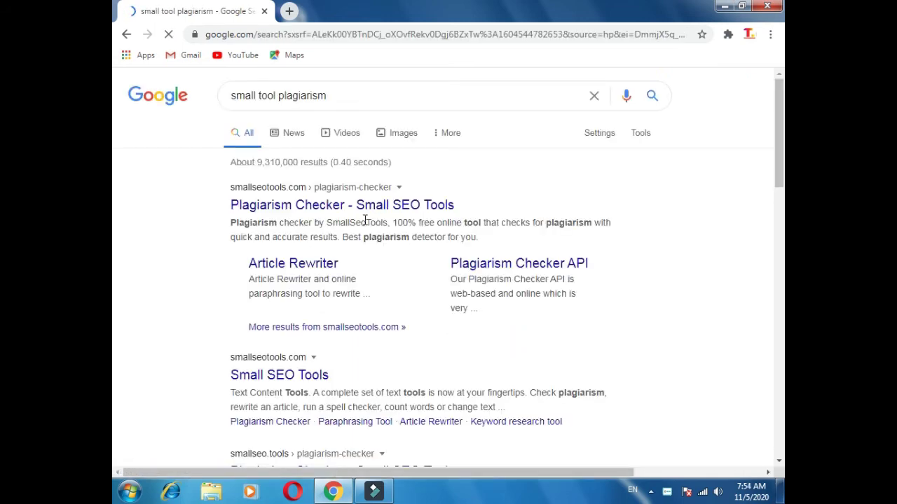
{"action": "middle_click", "coordinate": [362, 208]}
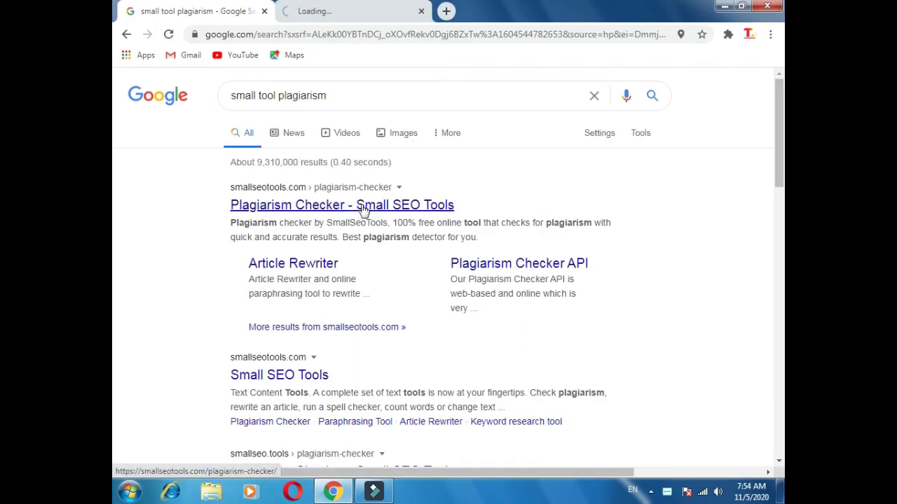
- Search Google for "duplicate plagiarism checker", open the Duplichecker result in a new tab and close the search results tab
{"action": "triple_click", "coordinate": [321, 94]}
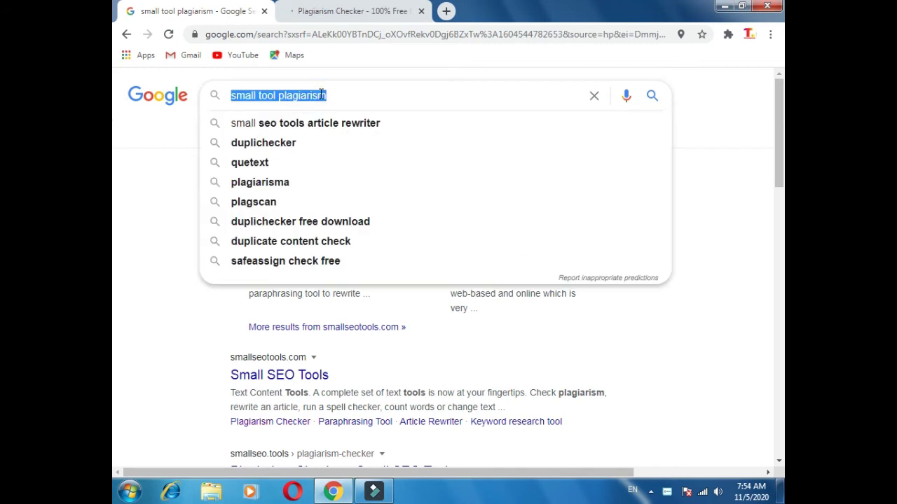
{"action": "type", "text": "duplicate"}
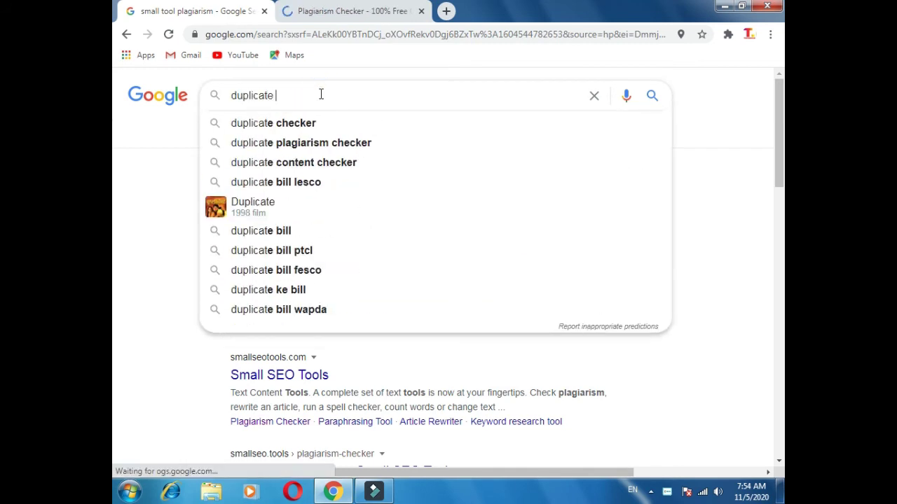
{"action": "key", "text": "Down"}
{"action": "key", "text": "Down"}
{"action": "key", "text": "Return"}
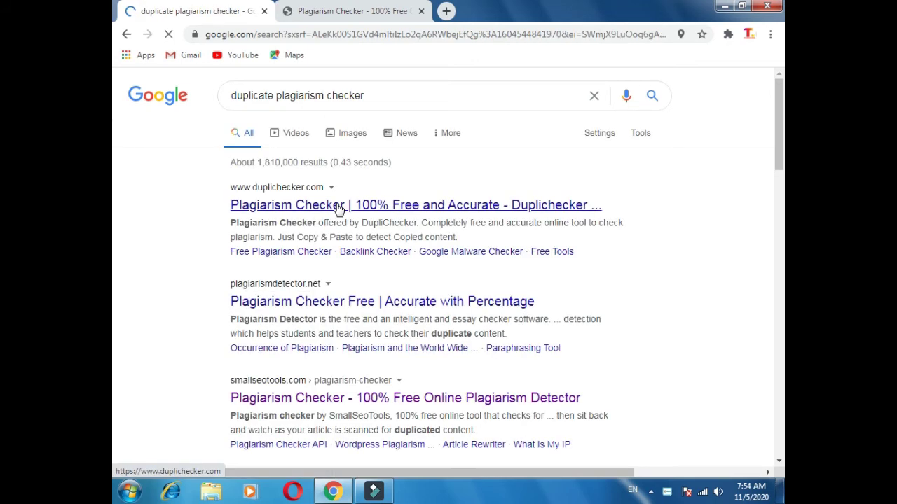
{"action": "middle_click", "coordinate": [339, 207]}
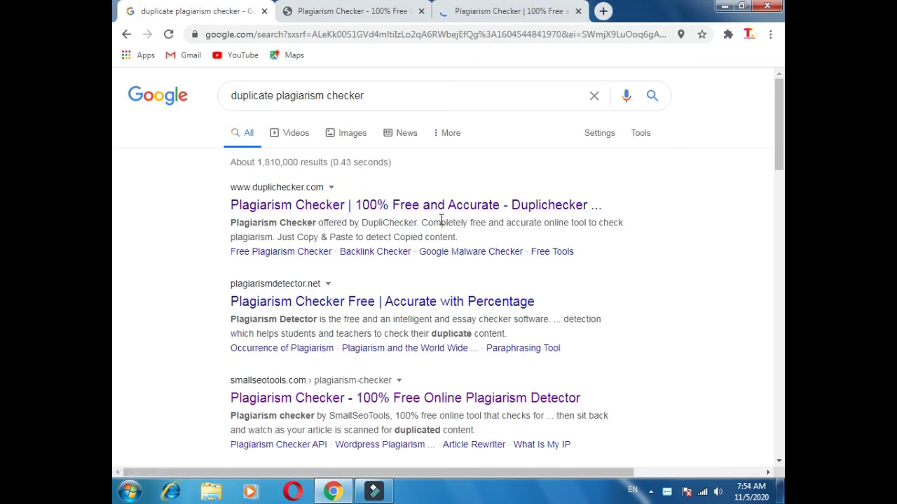
{"action": "scroll", "coordinate": [440, 354], "scroll_direction": "down", "scroll_amount": 1}
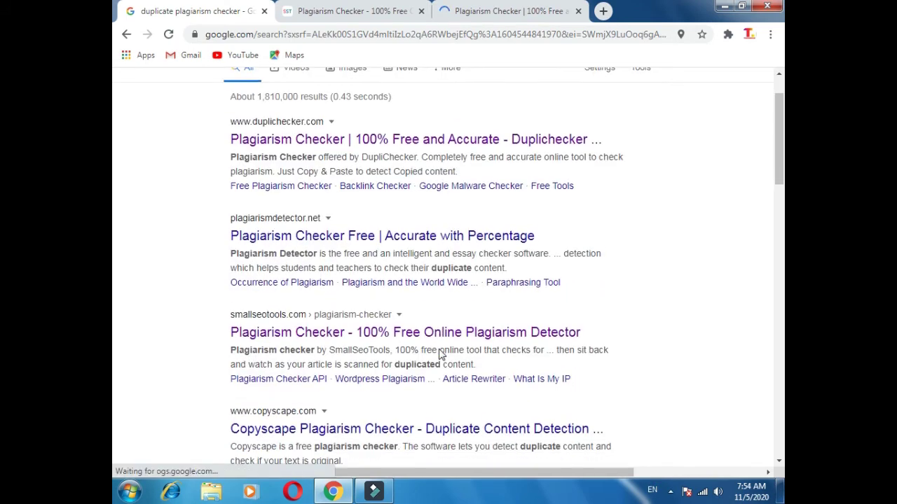
{"action": "key", "text": "ctrl+w"}
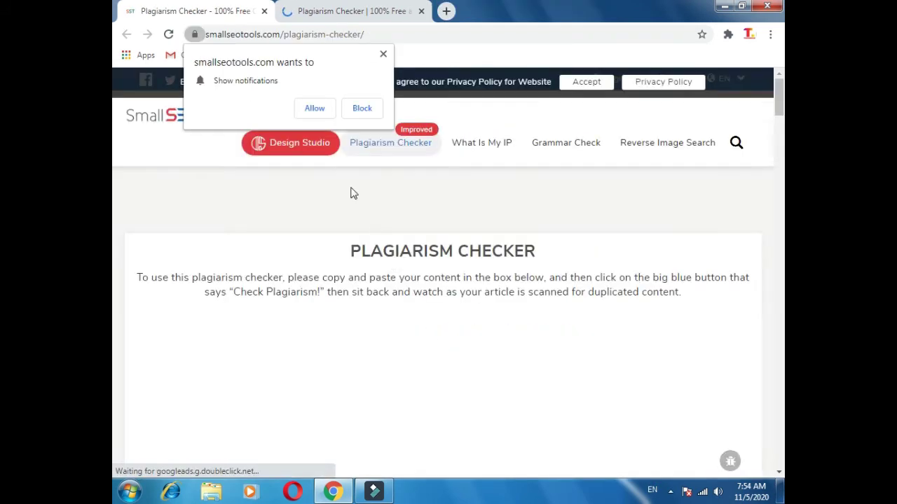
- Dismiss the notification request on the Small SEO Tools page and glance at the Duplichecker page
{"action": "left_click", "coordinate": [383, 54]}
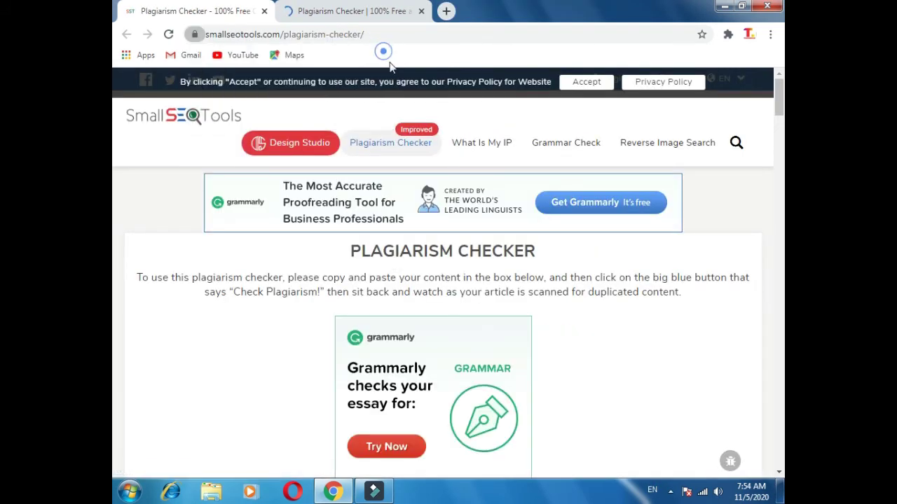
{"action": "left_click", "coordinate": [312, 5]}
{"action": "key", "text": "ctrl+shift+Tab"}
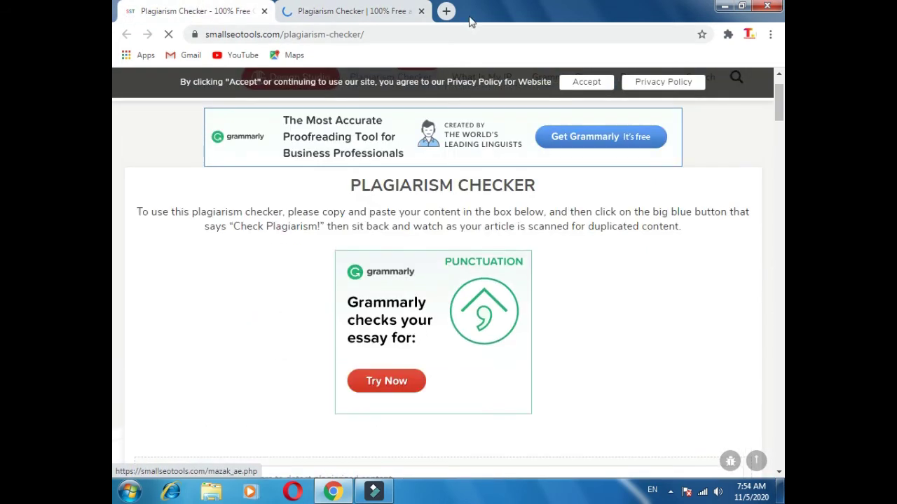
- Open the Blogspot blog that holds the Urdu articles in a new browser tab
{"action": "left_click", "coordinate": [446, 11]}
{"action": "type", "text": "on"}
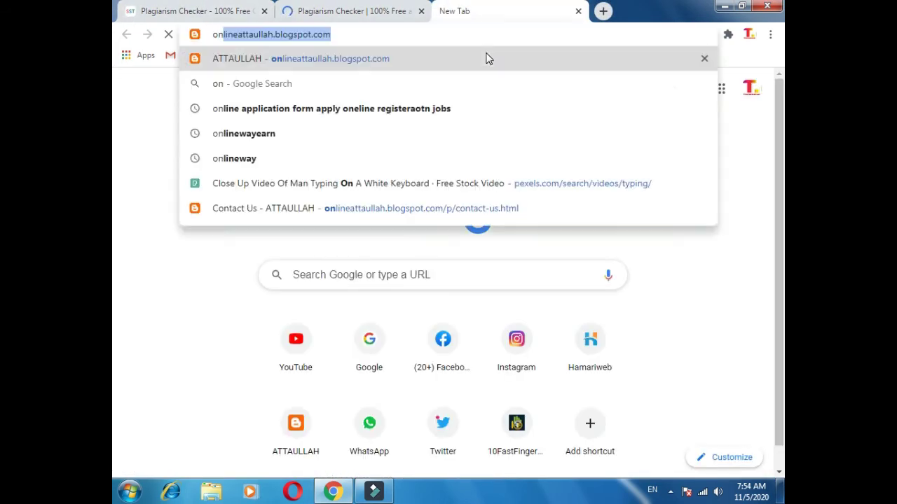
{"action": "left_click", "coordinate": [488, 59]}
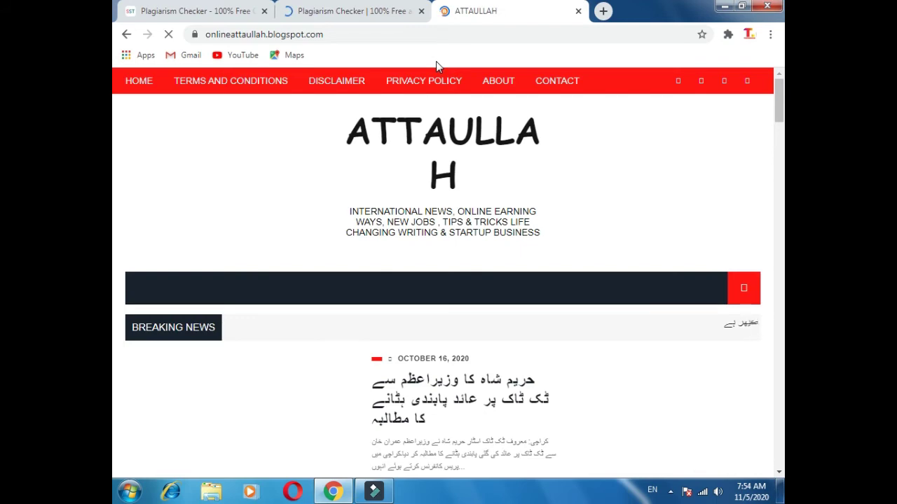
- Dismiss the translation offer and open the blog's October 08, 2020 article about a yearly payment for Kuwaiti citizens
{"action": "scroll", "coordinate": [516, 231], "scroll_direction": "down", "scroll_amount": 3}
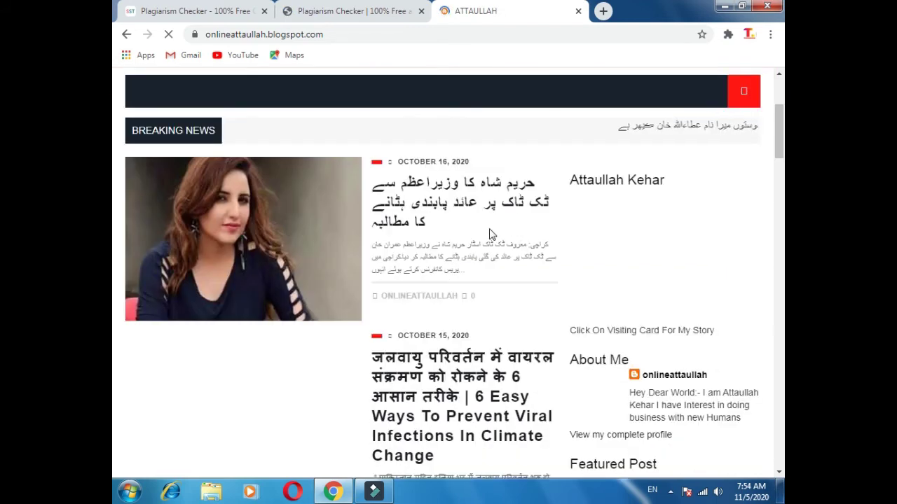
{"action": "scroll", "coordinate": [458, 256], "scroll_direction": "down", "scroll_amount": 4}
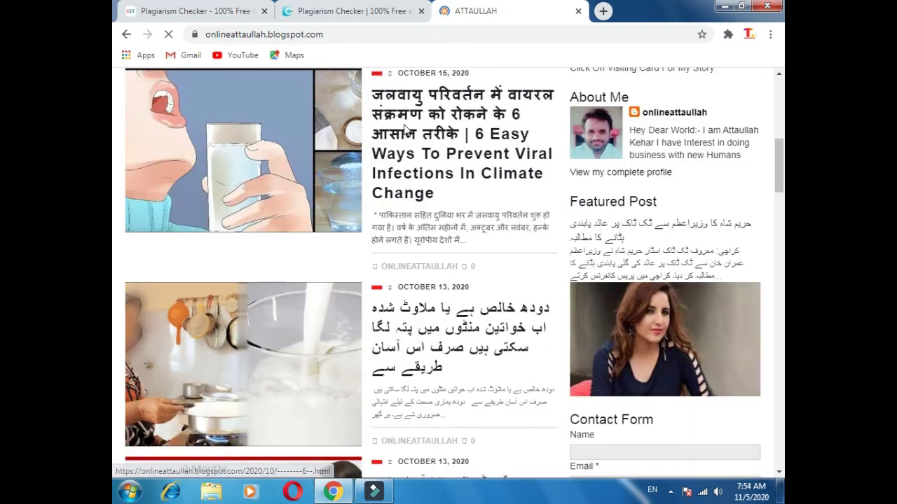
{"action": "scroll", "coordinate": [404, 131], "scroll_direction": "down", "scroll_amount": 6}
{"action": "scroll", "coordinate": [404, 131], "scroll_direction": "down", "scroll_amount": 5}
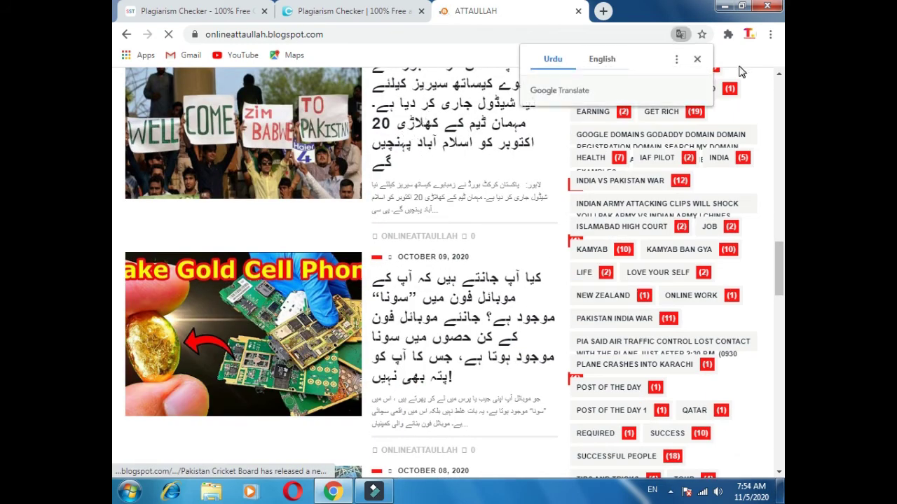
{"action": "left_click", "coordinate": [697, 58]}
{"action": "scroll", "coordinate": [459, 303], "scroll_direction": "down", "scroll_amount": 3}
{"action": "left_click", "coordinate": [459, 303]}
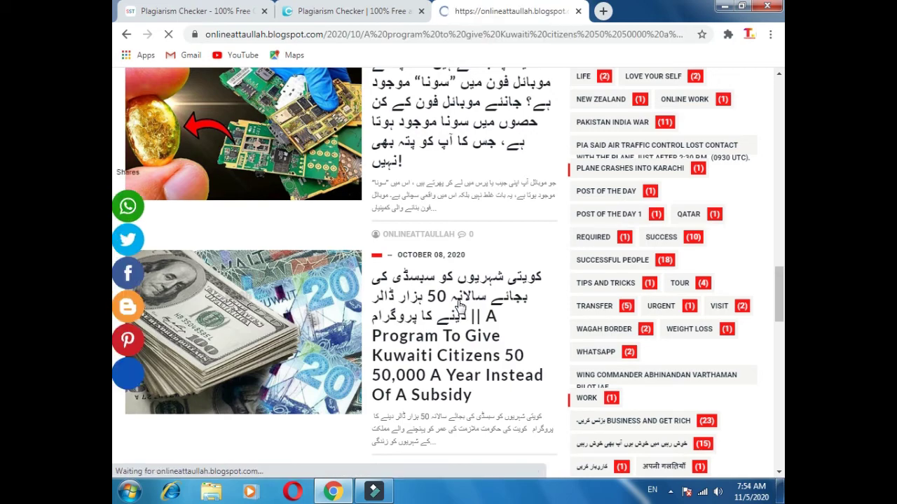
- Copy the article's full Urdu text, from the heading above the body down to the last paragraph
{"action": "scroll", "coordinate": [458, 305], "scroll_direction": "down", "scroll_amount": 8}
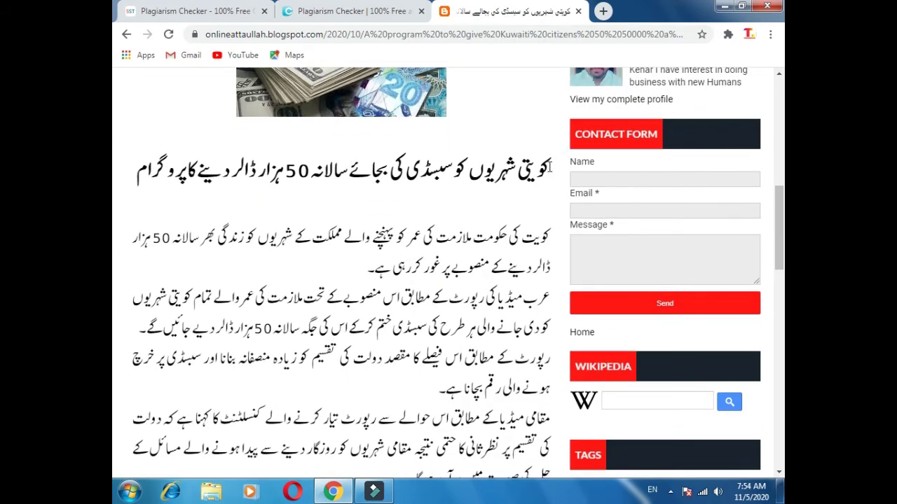
{"action": "double_click", "coordinate": [539, 168]}
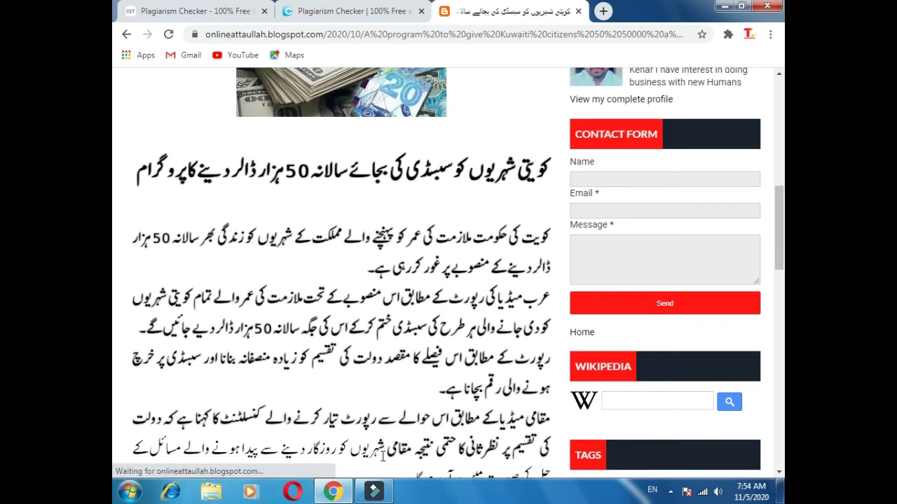
{"action": "scroll", "coordinate": [405, 280], "scroll_direction": "down", "scroll_amount": 3}
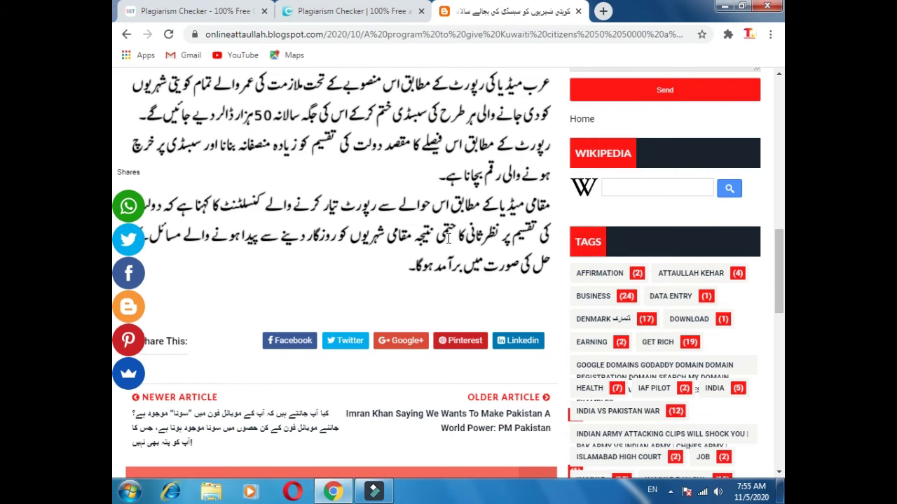
{"action": "scroll", "coordinate": [449, 238], "scroll_direction": "up", "scroll_amount": 4}
- Paste the copied article into the text box of the Small SEO Tools plagiarism checker
{"action": "left_click", "coordinate": [245, 8]}
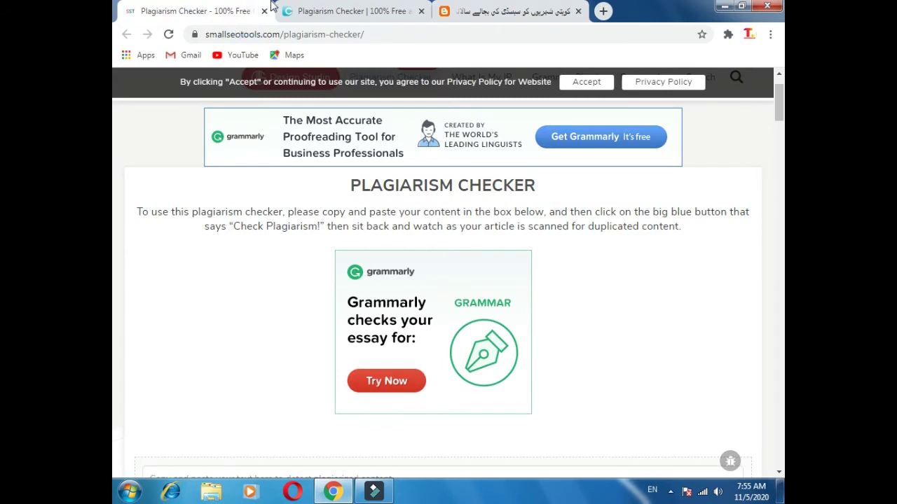
{"action": "scroll", "coordinate": [421, 238], "scroll_direction": "down", "scroll_amount": 6}
{"action": "scroll", "coordinate": [413, 231], "scroll_direction": "up", "scroll_amount": 2}
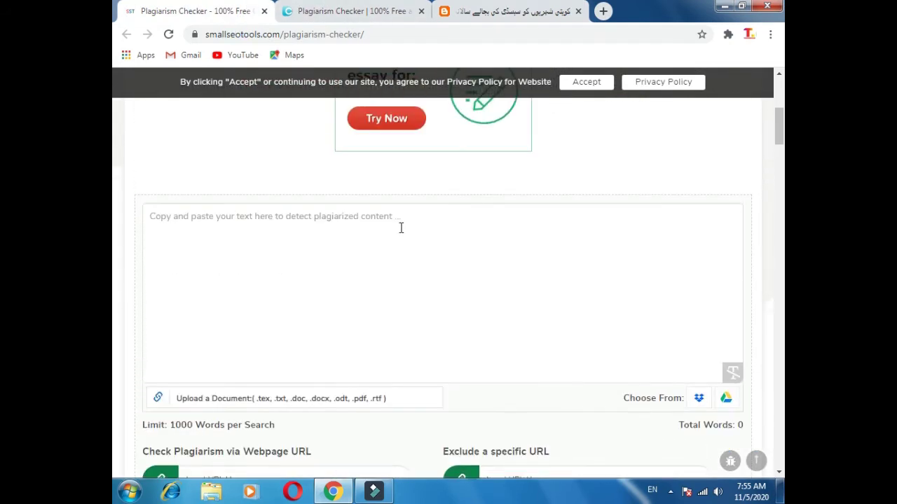
{"action": "left_click", "coordinate": [234, 296]}
{"action": "key", "text": "ctrl+v"}
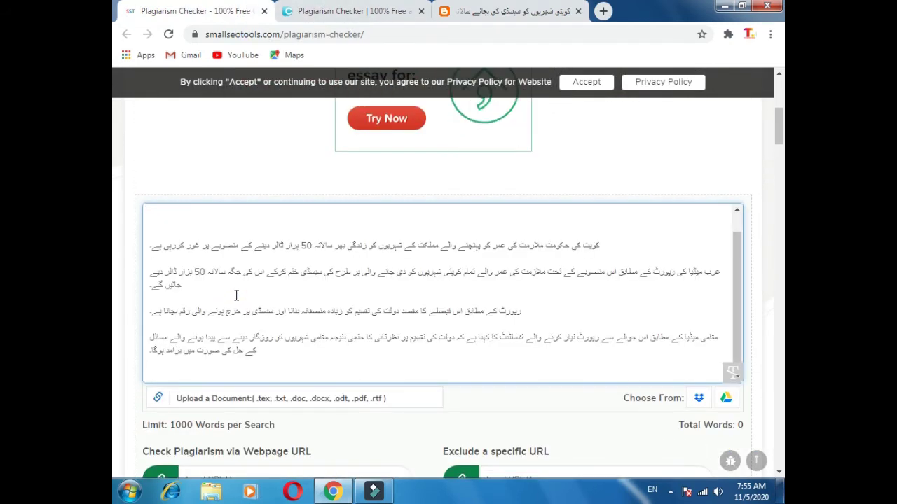
- Dismiss the Grammarly offer and run the plagiarism check on the pasted article
{"action": "scroll", "coordinate": [236, 296], "scroll_direction": "down", "scroll_amount": 2}
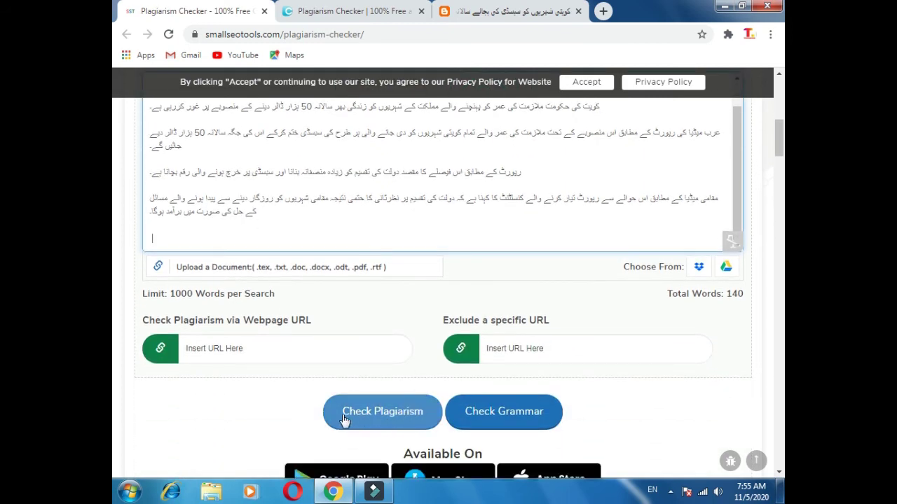
{"action": "left_click", "coordinate": [242, 212]}
{"action": "scroll", "coordinate": [243, 213], "scroll_direction": "up", "scroll_amount": 1}
{"action": "scroll", "coordinate": [421, 182], "scroll_direction": "up", "scroll_amount": 4}
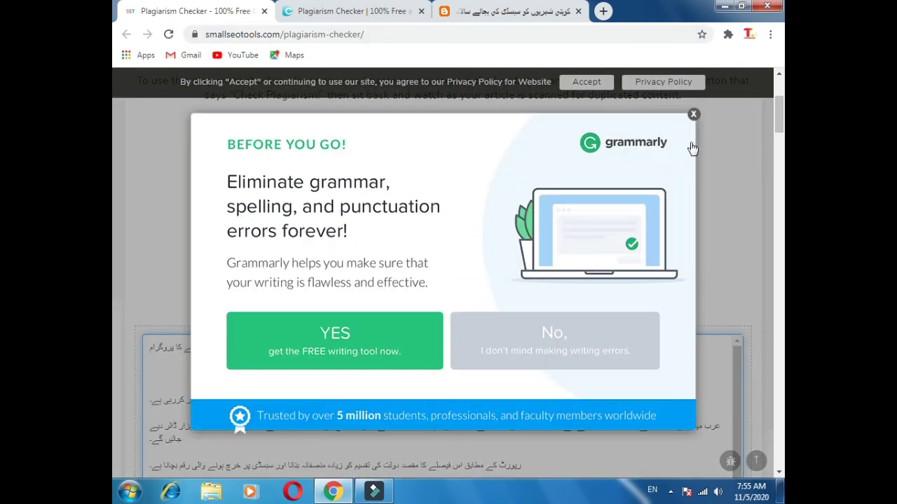
{"action": "left_click", "coordinate": [694, 113]}
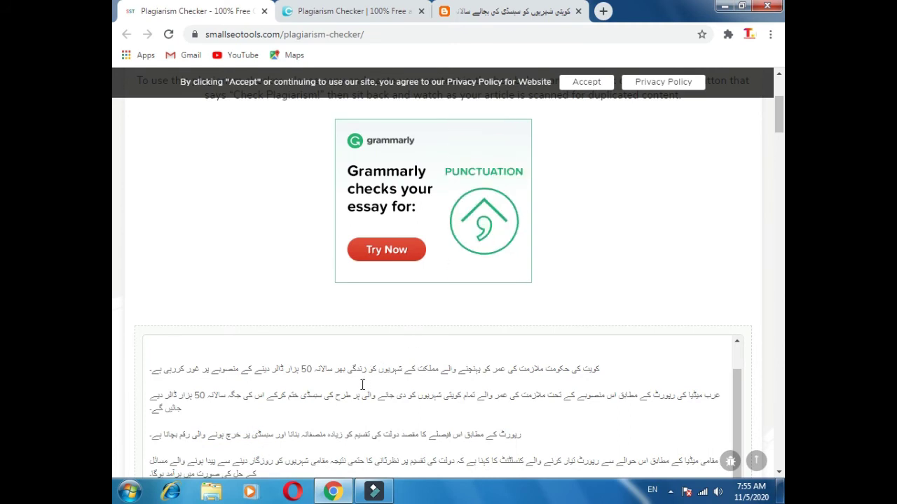
{"action": "left_click", "coordinate": [362, 383]}
{"action": "scroll", "coordinate": [362, 371], "scroll_direction": "down", "scroll_amount": 3}
{"action": "scroll", "coordinate": [388, 417], "scroll_direction": "down", "scroll_amount": 1}
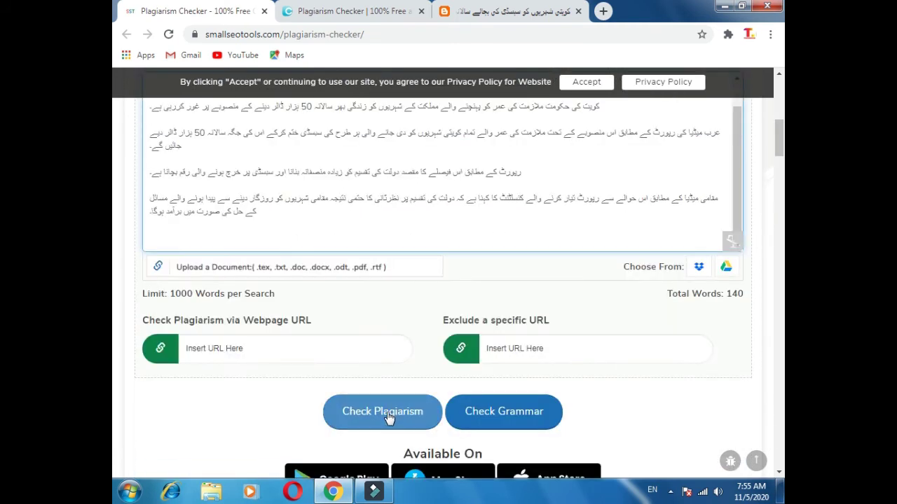
{"action": "left_click", "coordinate": [389, 417]}
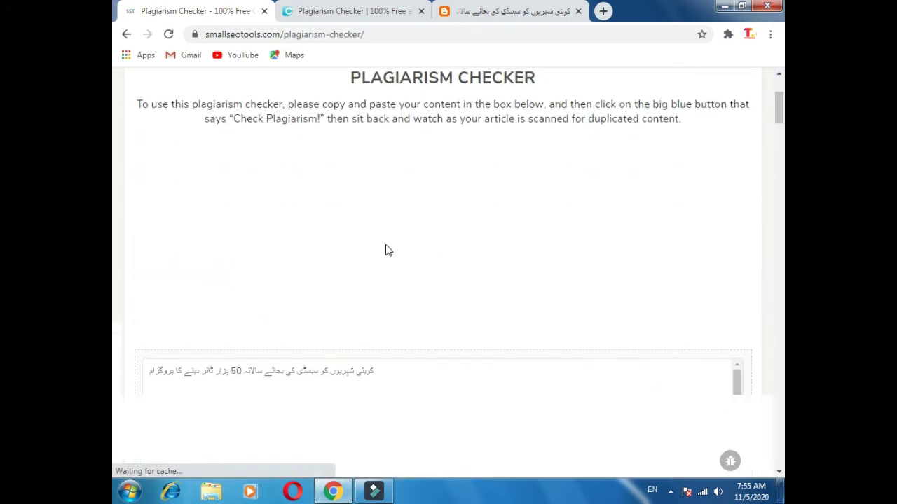
- Review the Small SEO Tools plagiarism and unique shares and the sentence-wise result for each sentence
{"action": "scroll", "coordinate": [389, 250], "scroll_direction": "down", "scroll_amount": 5}
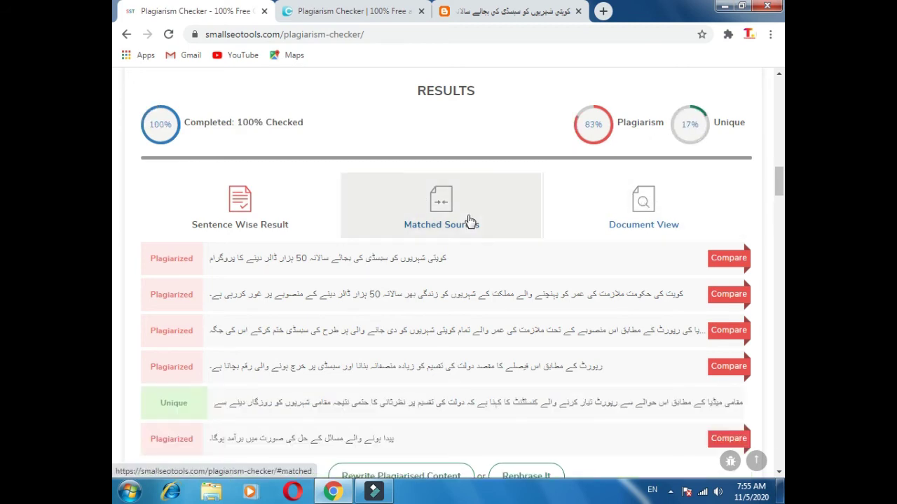
{"action": "scroll", "coordinate": [322, 167], "scroll_direction": "up", "scroll_amount": 1}
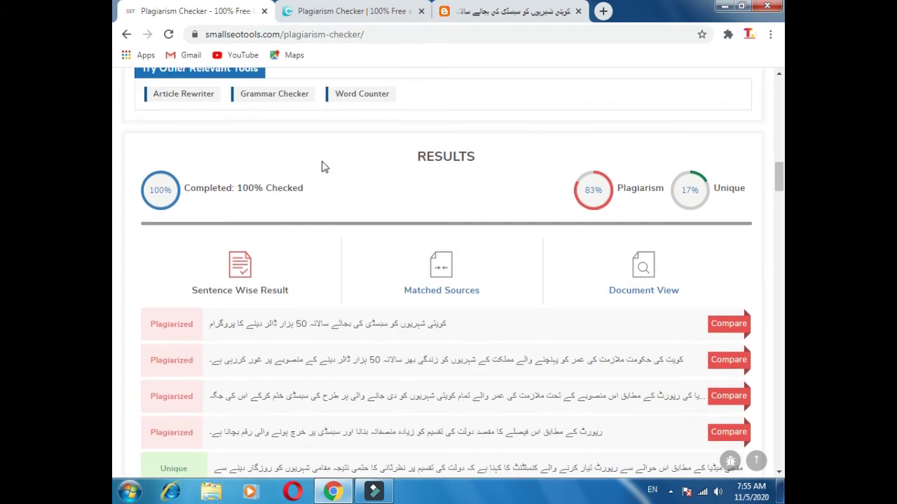
{"action": "scroll", "coordinate": [171, 201], "scroll_direction": "up", "scroll_amount": 1}
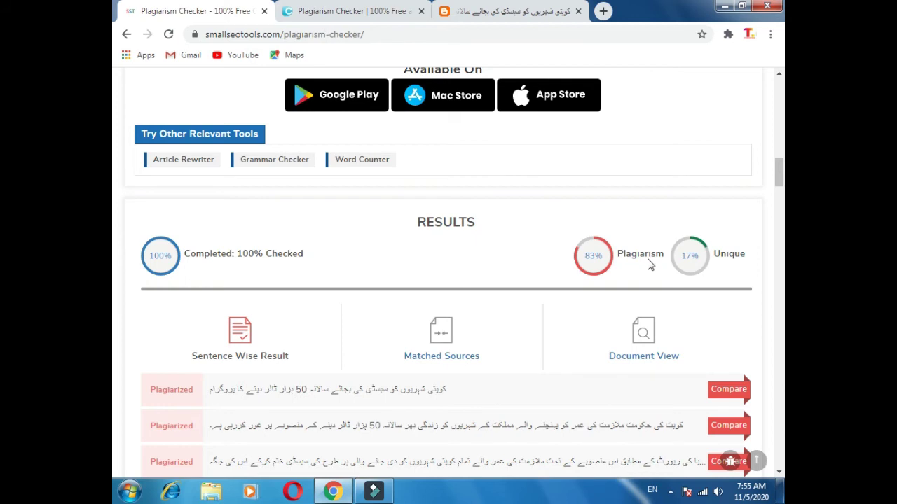
{"action": "scroll", "coordinate": [564, 264], "scroll_direction": "down", "scroll_amount": 3}
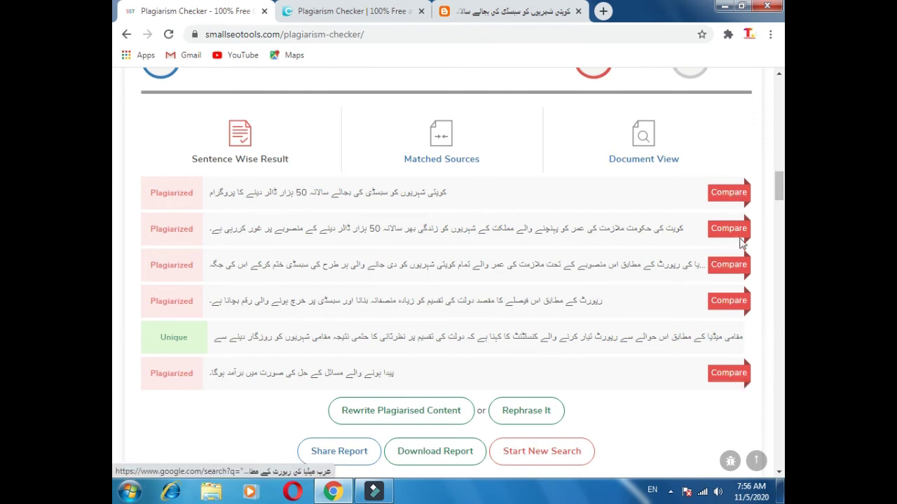
{"action": "scroll", "coordinate": [733, 332], "scroll_direction": "down", "scroll_amount": 3}
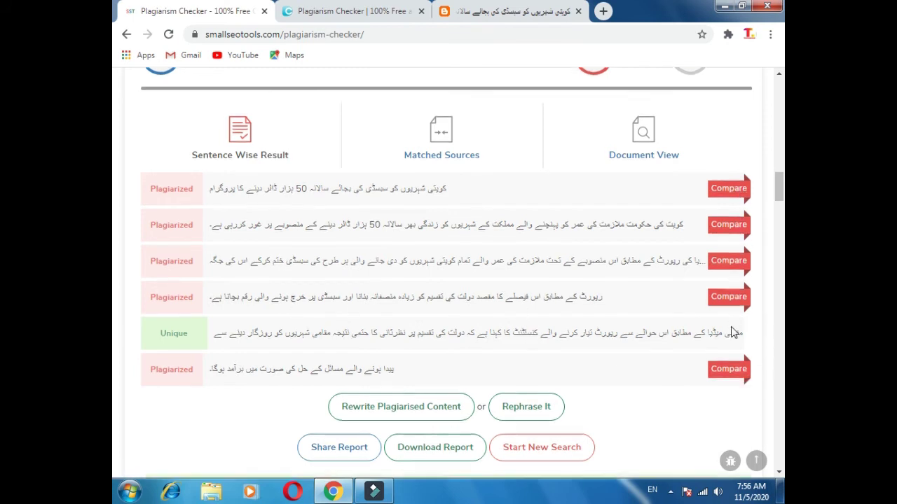
- Look over the report options and feature descriptions below the results, and the submitted text with its check options above them
{"action": "scroll", "coordinate": [730, 326], "scroll_direction": "down", "scroll_amount": 4}
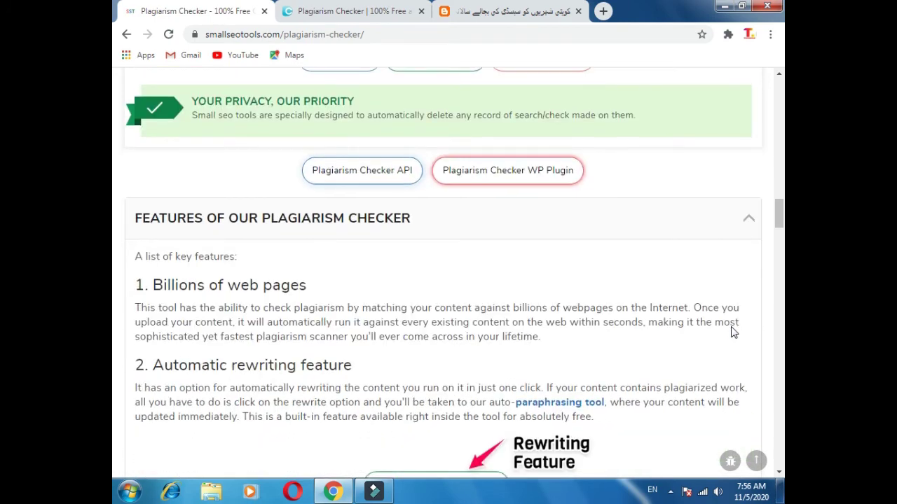
{"action": "scroll", "coordinate": [732, 327], "scroll_direction": "up", "scroll_amount": 1}
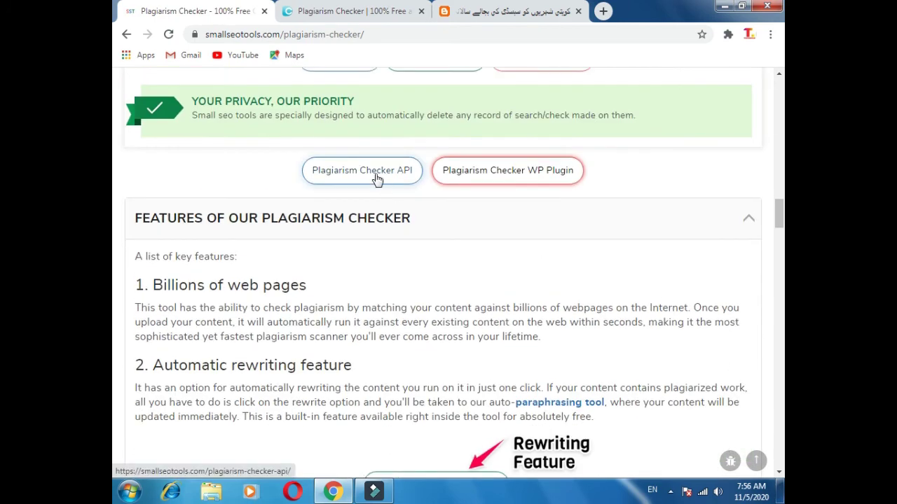
{"action": "scroll", "coordinate": [626, 175], "scroll_direction": "down", "scroll_amount": 2}
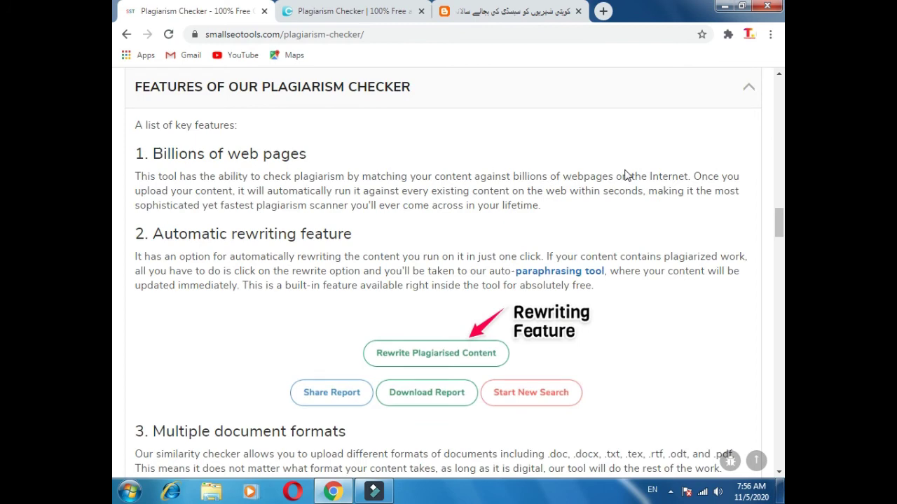
{"action": "scroll", "coordinate": [618, 188], "scroll_direction": "up", "scroll_amount": 4}
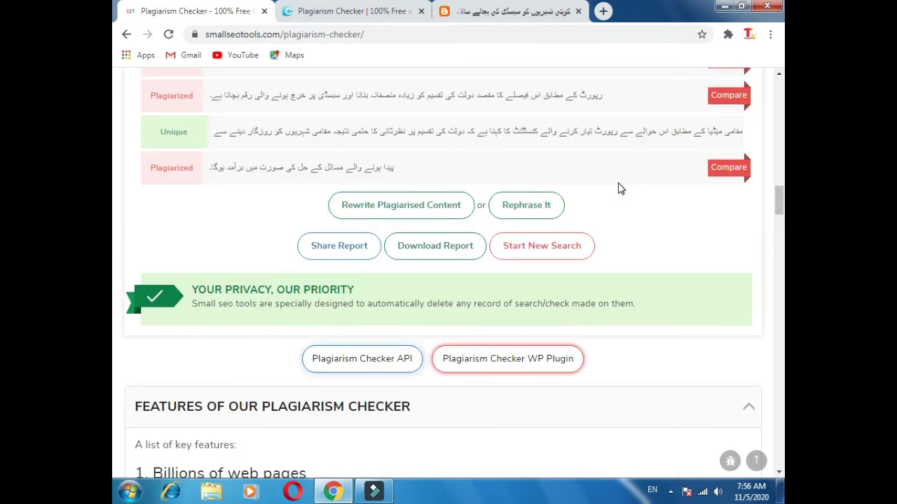
{"action": "scroll", "coordinate": [617, 188], "scroll_direction": "up", "scroll_amount": 10}
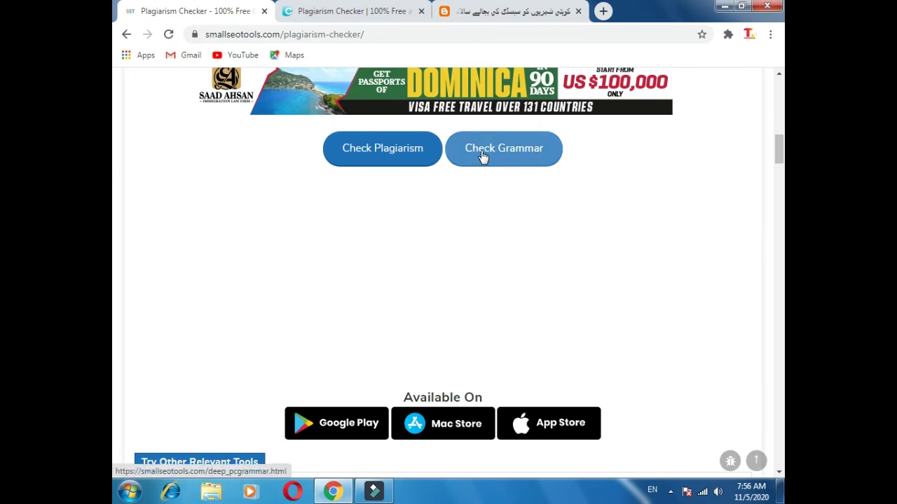
{"action": "scroll", "coordinate": [478, 156], "scroll_direction": "up", "scroll_amount": 3}
{"action": "scroll", "coordinate": [348, 153], "scroll_direction": "up", "scroll_amount": 3}
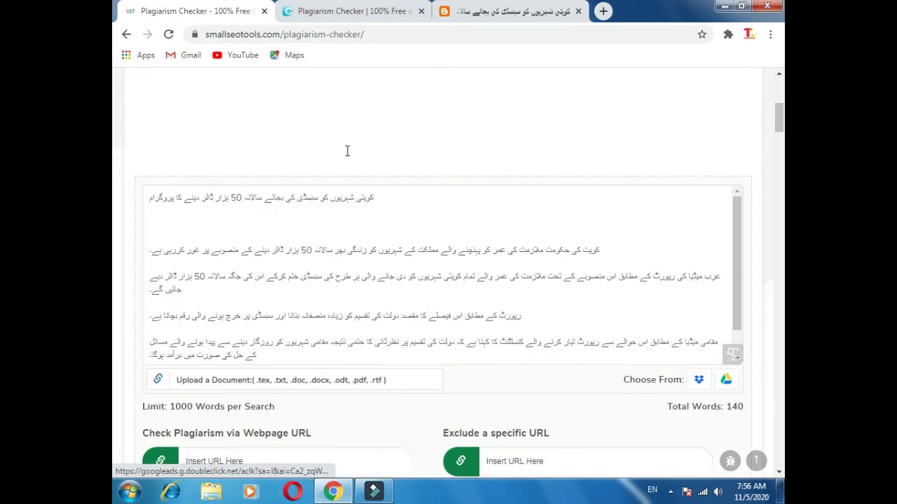
{"action": "scroll", "coordinate": [690, 306], "scroll_direction": "down", "scroll_amount": 6}
{"action": "scroll", "coordinate": [690, 306], "scroll_direction": "down", "scroll_amount": 5}
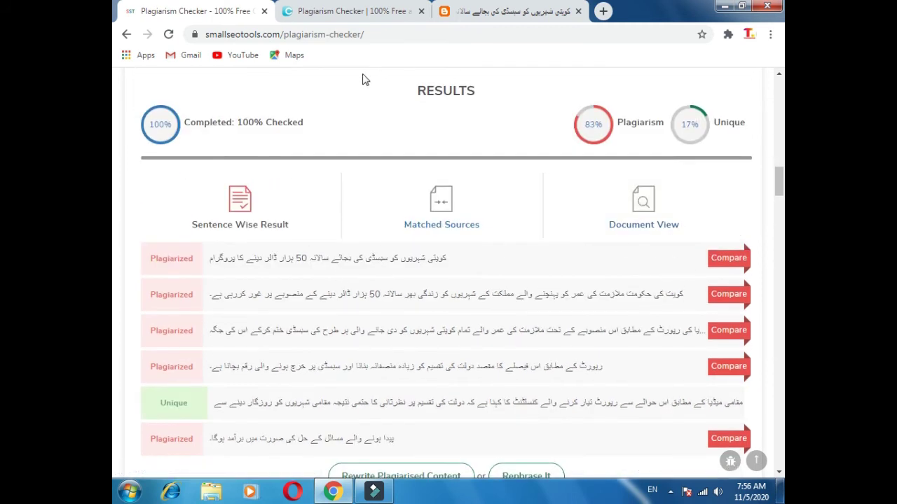
- Switch to the Duplichecker page, dismiss its notification request and paste the copied article into the text box
{"action": "left_click", "coordinate": [383, 7]}
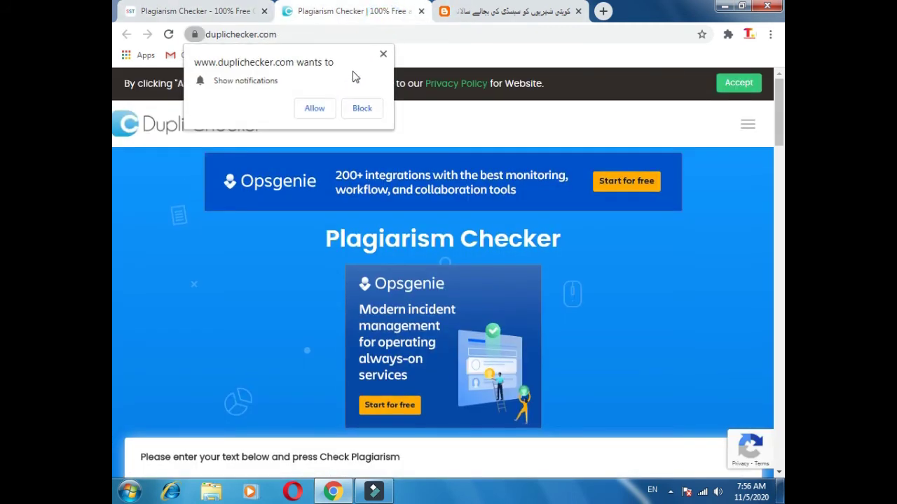
{"action": "left_click", "coordinate": [383, 53]}
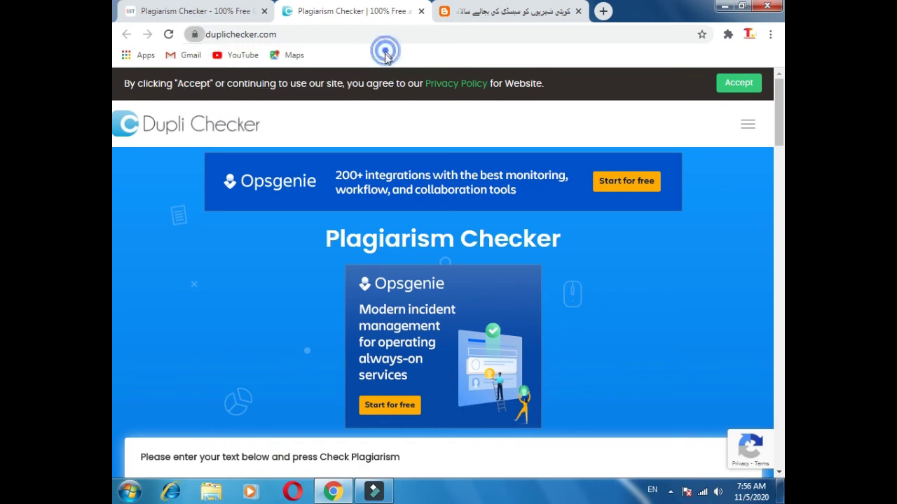
{"action": "scroll", "coordinate": [404, 145], "scroll_direction": "down", "scroll_amount": 5}
{"action": "scroll", "coordinate": [406, 146], "scroll_direction": "down", "scroll_amount": 3}
{"action": "scroll", "coordinate": [369, 144], "scroll_direction": "up", "scroll_amount": 3}
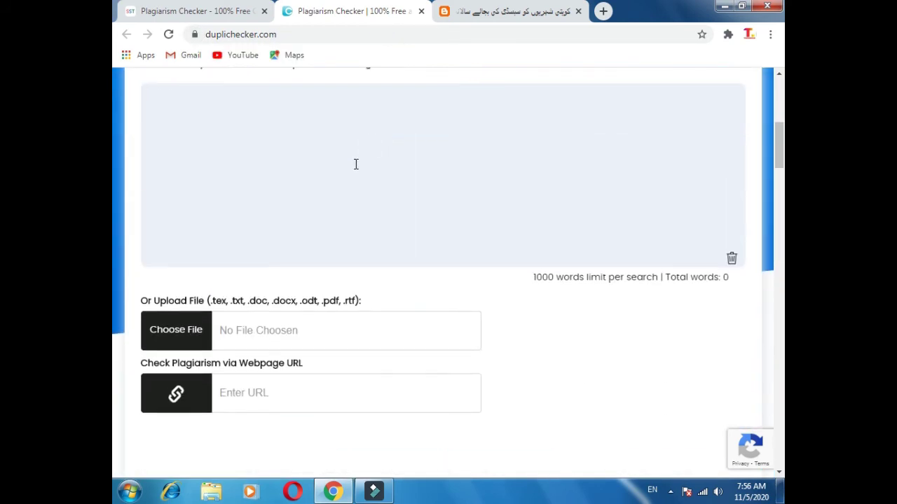
{"action": "left_click", "coordinate": [354, 163]}
{"action": "key", "text": "ctrl+v"}
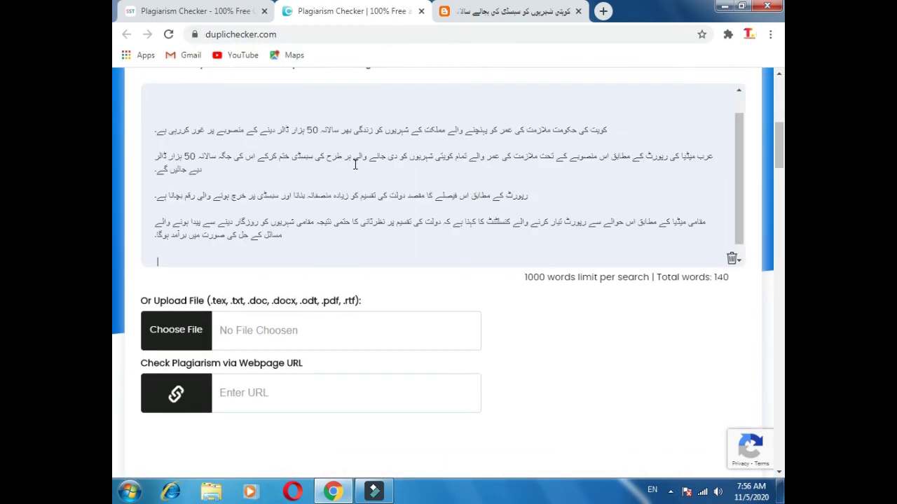
- Run Duplichecker's plagiarism check on the article and dismiss the repeated notification request
{"action": "scroll", "coordinate": [355, 164], "scroll_direction": "down", "scroll_amount": 2}
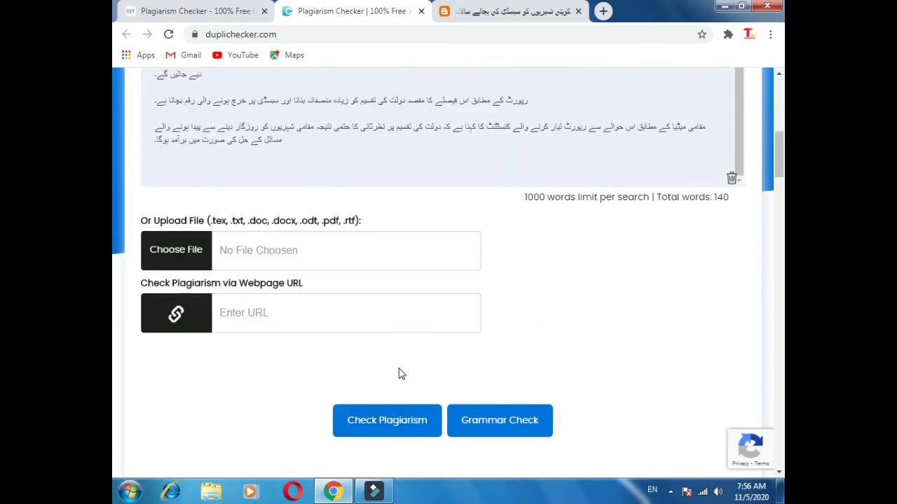
{"action": "left_click", "coordinate": [435, 412]}
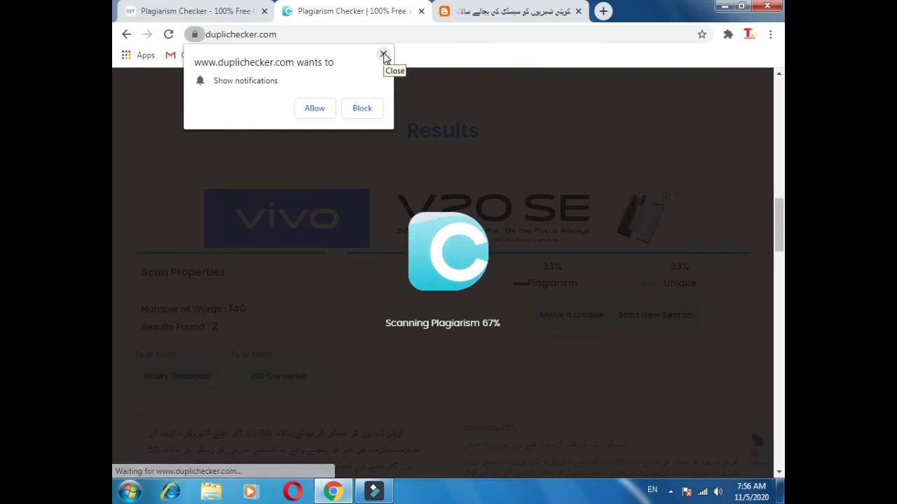
{"action": "left_click", "coordinate": [383, 54]}
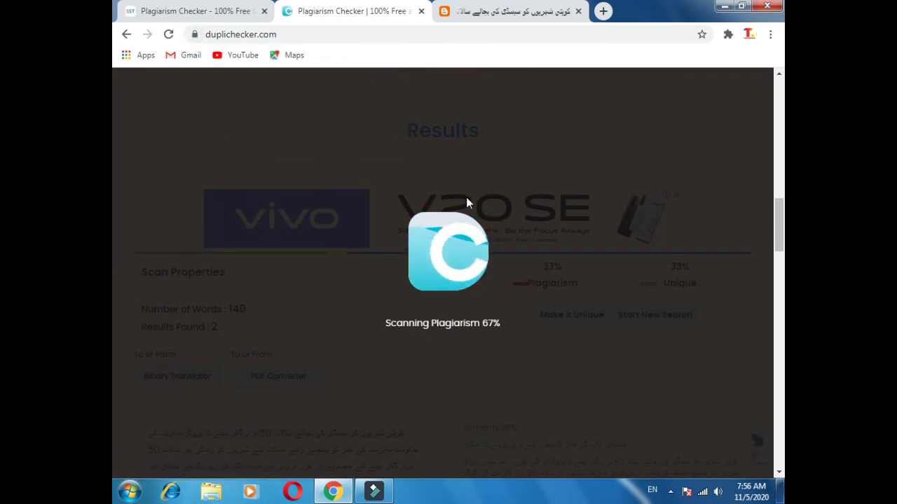
- Examine Duplichecker's plagiarism and unique shares, the highlighted article text and the list of matching sources
{"action": "scroll", "coordinate": [458, 202], "scroll_direction": "down", "scroll_amount": 2}
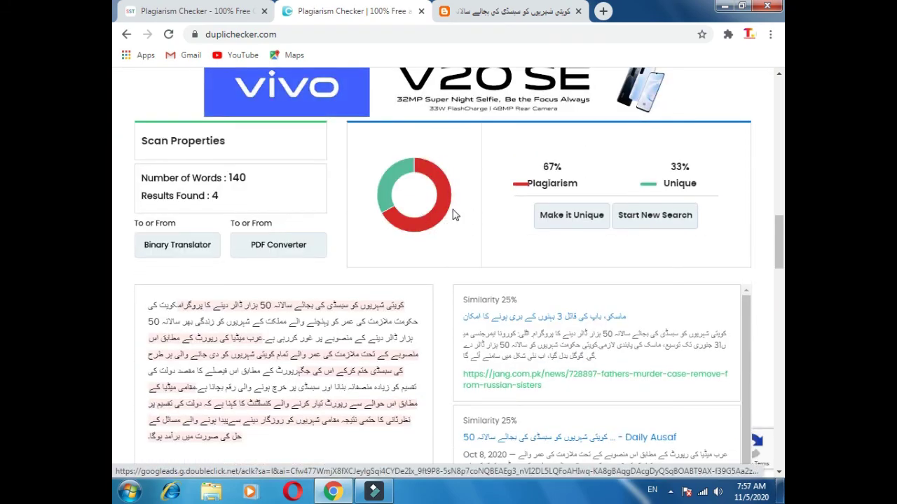
{"action": "mouse_move", "coordinate": [431, 180]}
{"action": "mouse_move", "coordinate": [404, 175]}
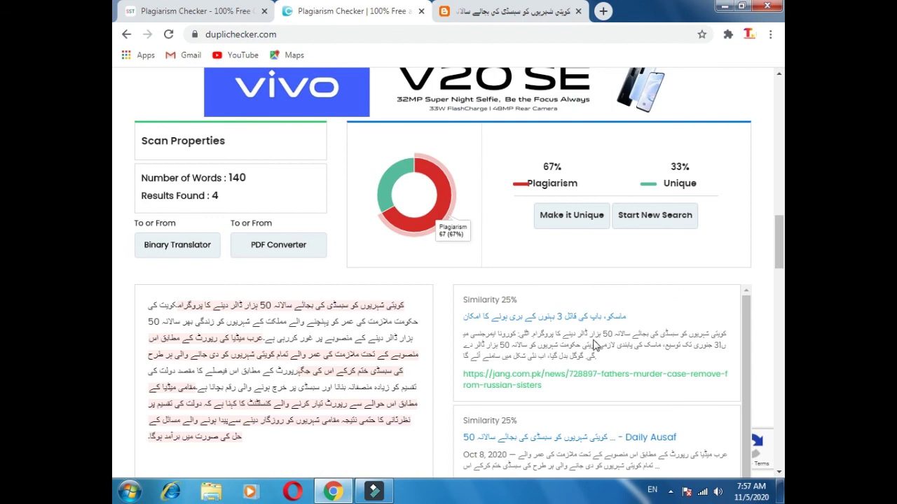
{"action": "scroll", "coordinate": [594, 345], "scroll_direction": "down", "scroll_amount": 1}
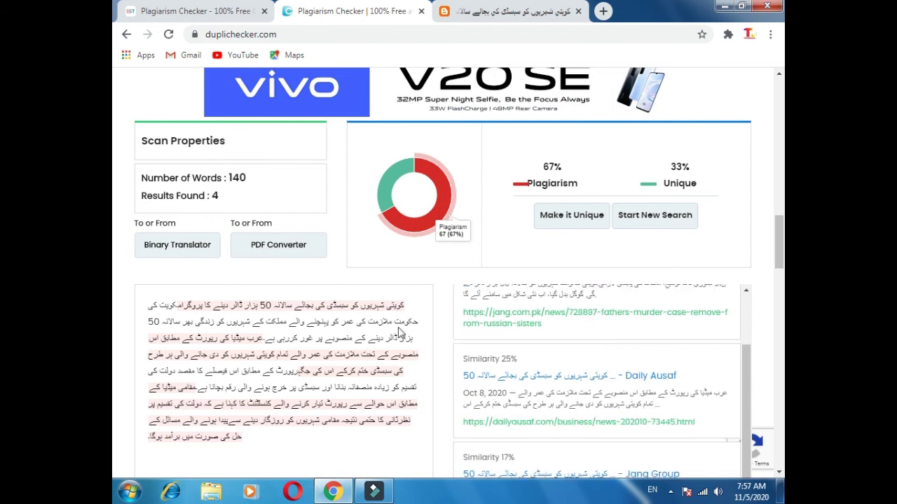
{"action": "scroll", "coordinate": [399, 332], "scroll_direction": "up", "scroll_amount": 1}
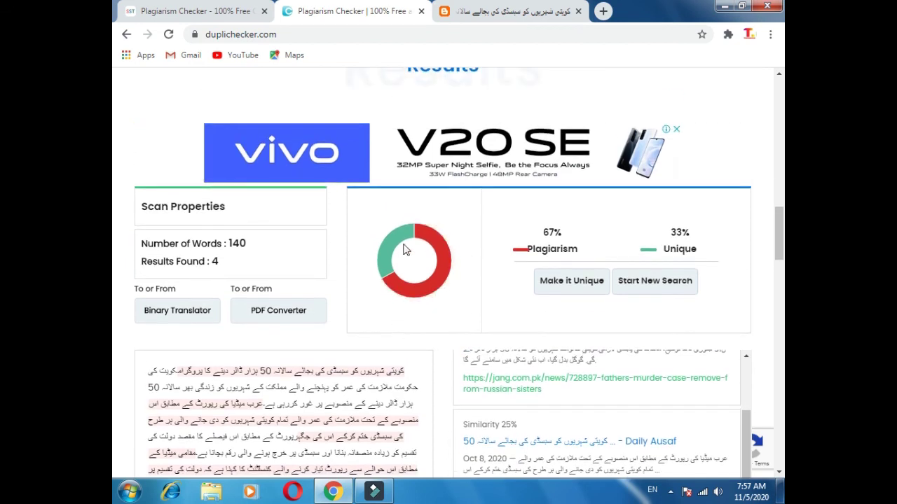
{"action": "scroll", "coordinate": [516, 353], "scroll_direction": "down", "scroll_amount": 1}
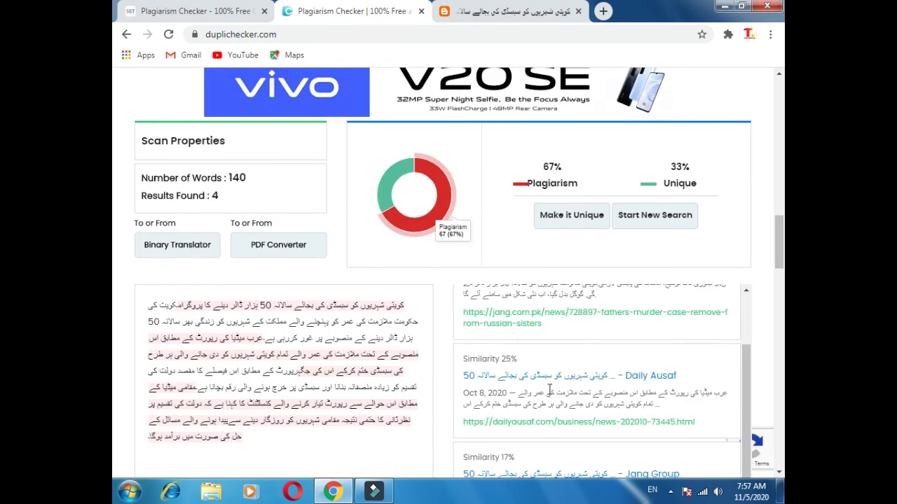
- Examine Duplichecker's matching sources, report download options and highlighted article text, and dismiss the Grammarly advertisement
{"action": "scroll", "coordinate": [512, 344], "scroll_direction": "up", "scroll_amount": 1}
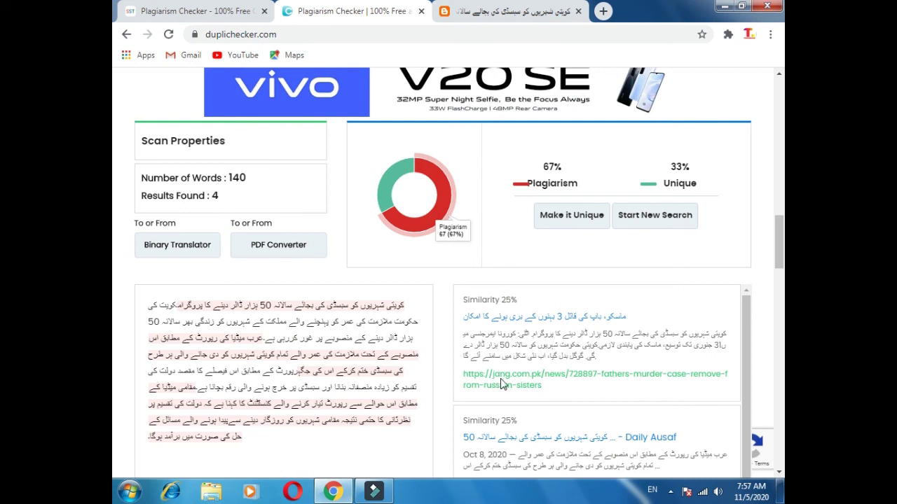
{"action": "scroll", "coordinate": [567, 400], "scroll_direction": "down", "scroll_amount": 1}
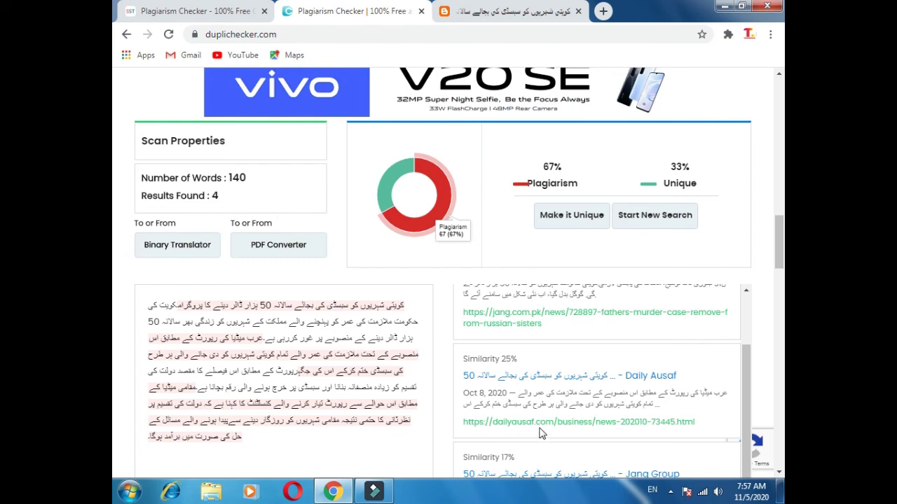
{"action": "scroll", "coordinate": [543, 434], "scroll_direction": "down", "scroll_amount": 2}
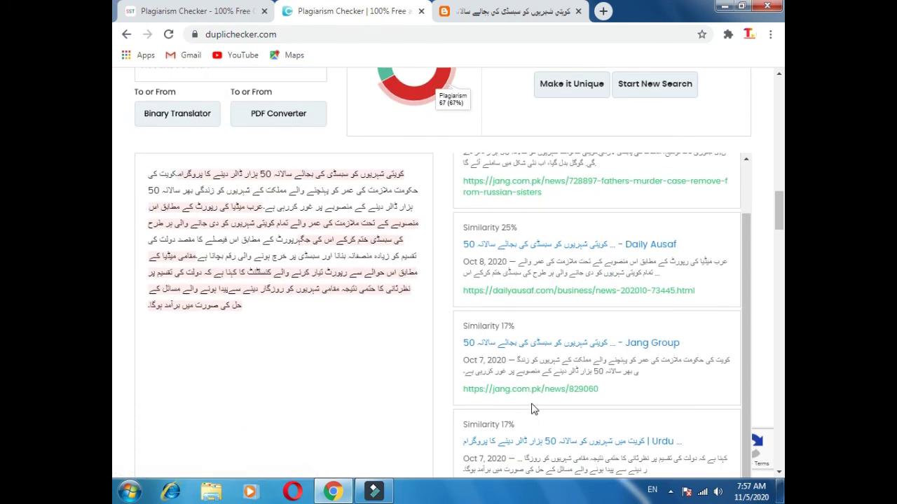
{"action": "scroll", "coordinate": [534, 410], "scroll_direction": "down", "scroll_amount": 1}
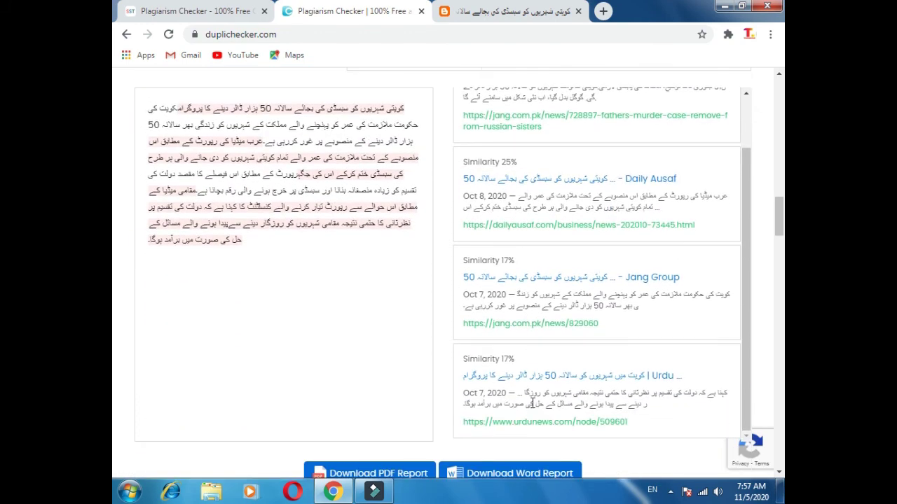
{"action": "scroll", "coordinate": [533, 403], "scroll_direction": "down", "scroll_amount": 2}
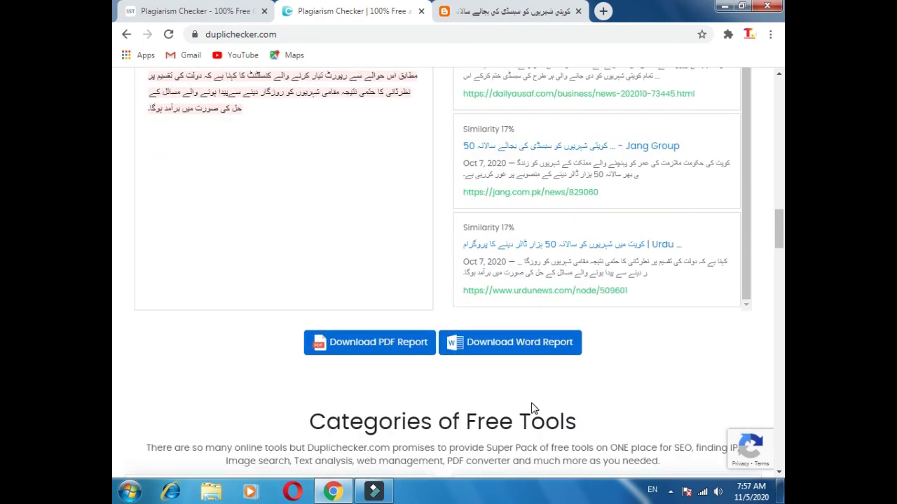
{"action": "scroll", "coordinate": [532, 403], "scroll_direction": "up", "scroll_amount": 3}
{"action": "scroll", "coordinate": [322, 259], "scroll_direction": "up", "scroll_amount": 2}
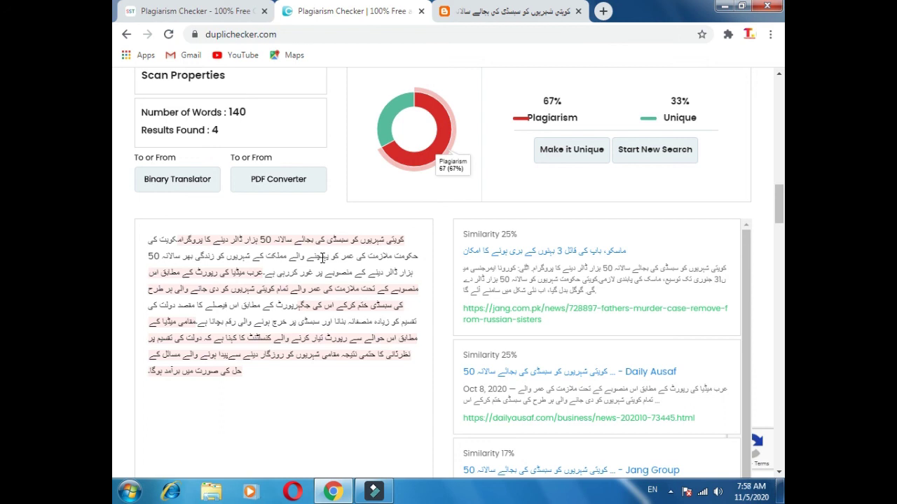
{"action": "scroll", "coordinate": [286, 290], "scroll_direction": "up", "scroll_amount": 5}
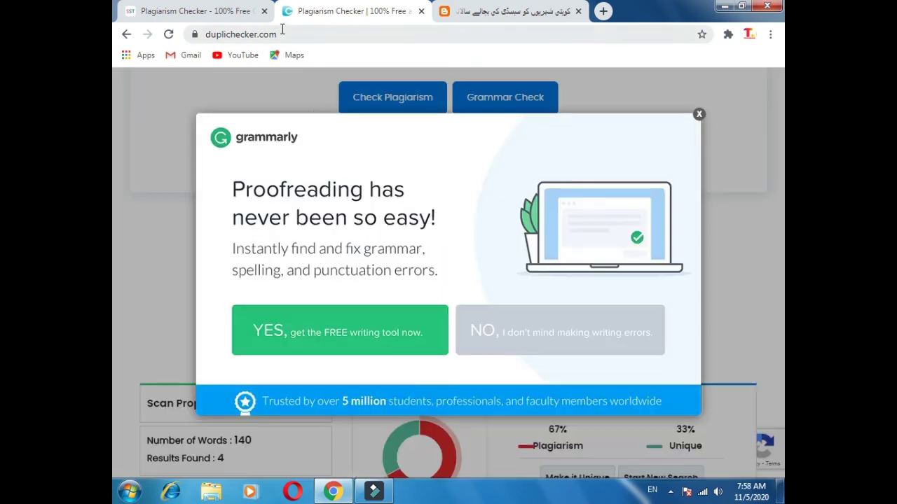
{"action": "left_click", "coordinate": [699, 114]}
- Compare the Small SEO Tools results and submitted text with the Duplichecker page, alternating between the two checkers
{"action": "left_click", "coordinate": [234, 8]}
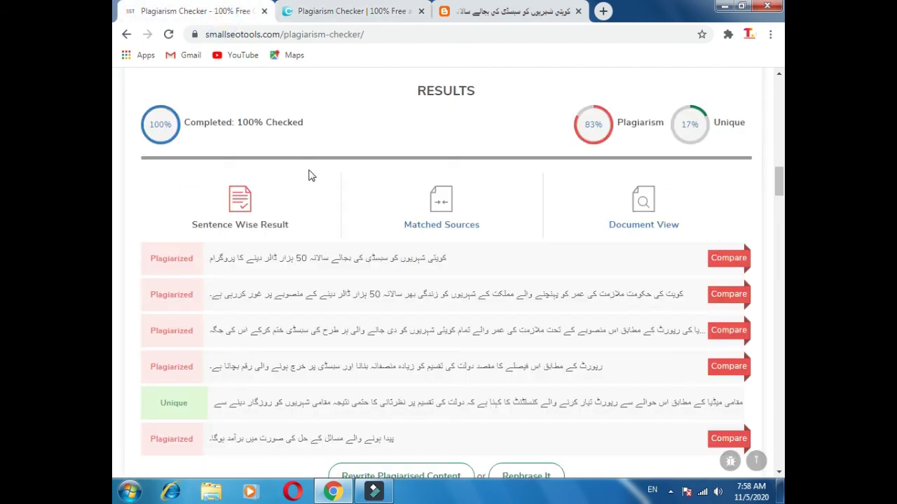
{"action": "scroll", "coordinate": [473, 339], "scroll_direction": "up", "scroll_amount": 3}
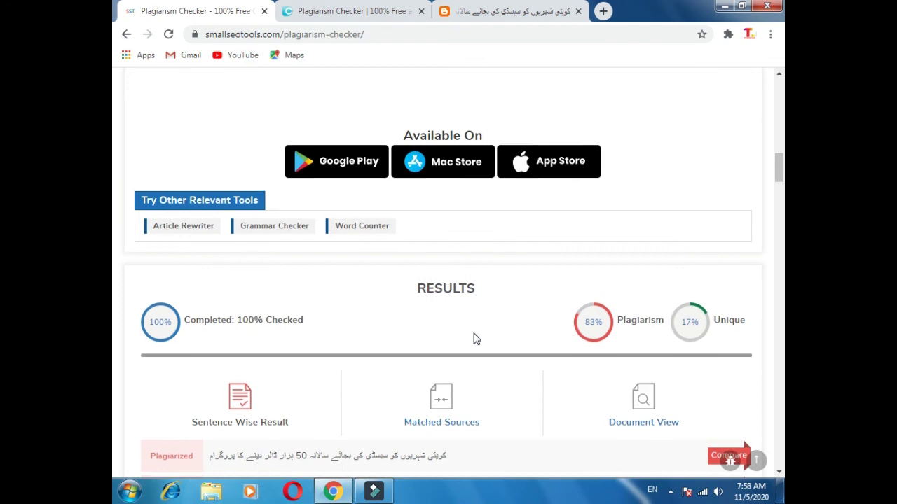
{"action": "scroll", "coordinate": [474, 339], "scroll_direction": "up", "scroll_amount": 4}
{"action": "scroll", "coordinate": [473, 339], "scroll_direction": "up", "scroll_amount": 5}
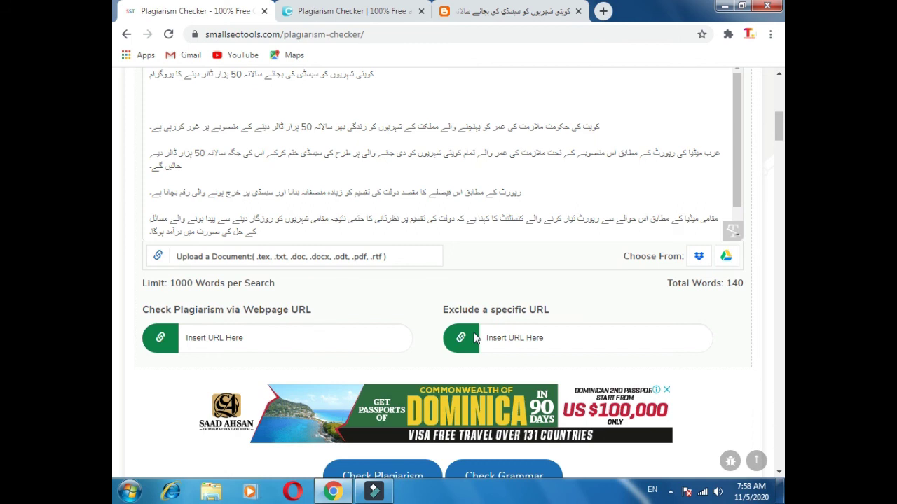
{"action": "left_click", "coordinate": [374, 12]}
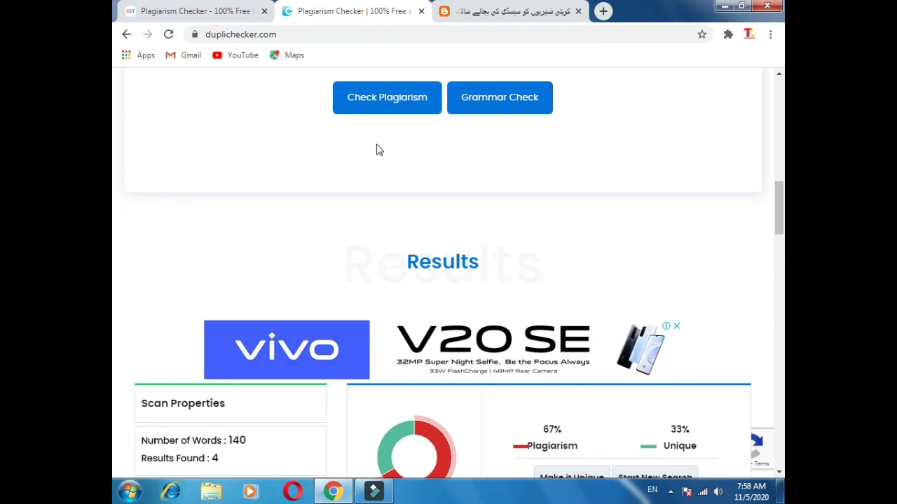
{"action": "left_click", "coordinate": [219, 13]}
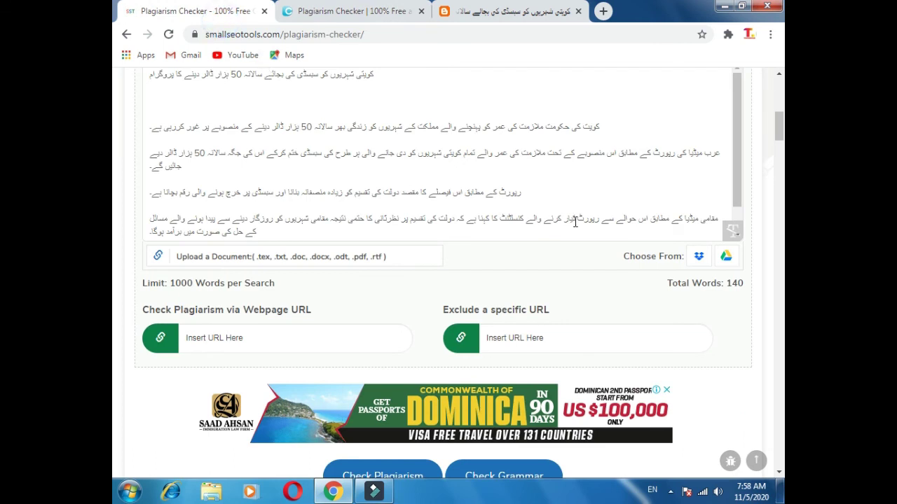
{"action": "left_click", "coordinate": [347, 11]}
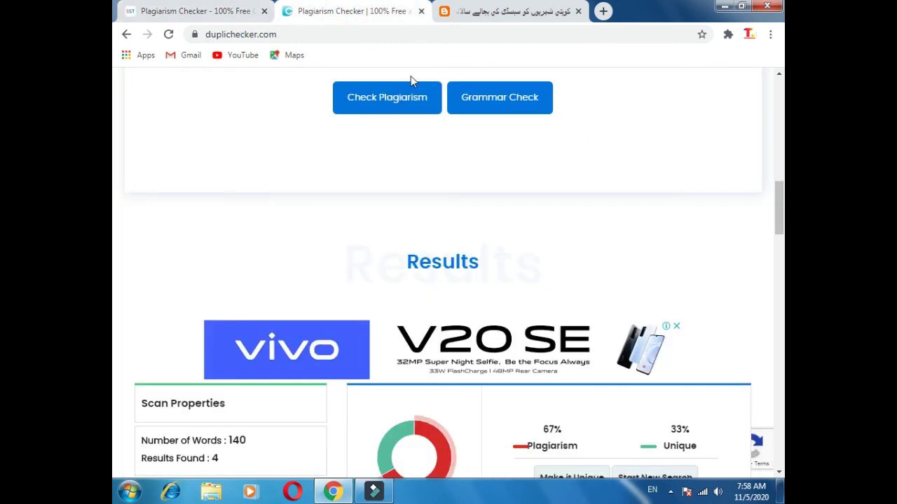
{"action": "scroll", "coordinate": [412, 78], "scroll_direction": "up", "scroll_amount": 2}
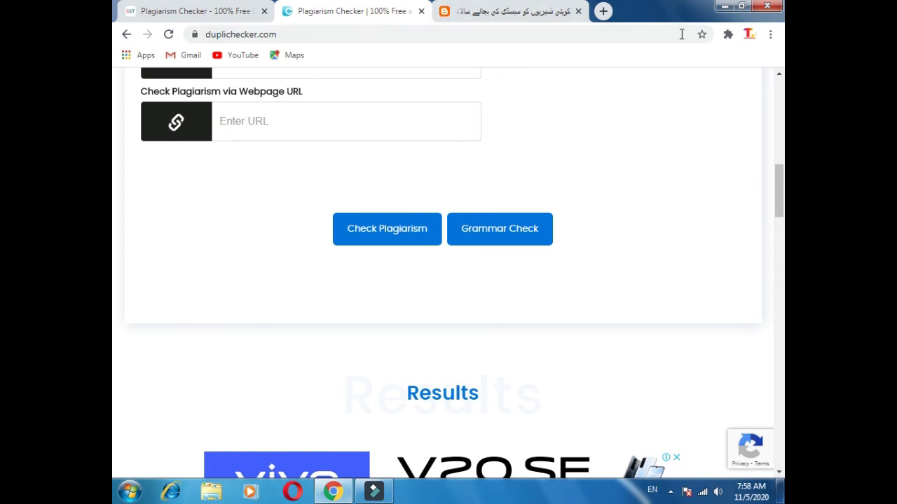
{"action": "left_click", "coordinate": [602, 11]}
{"action": "type", "text": "youtube.com"}
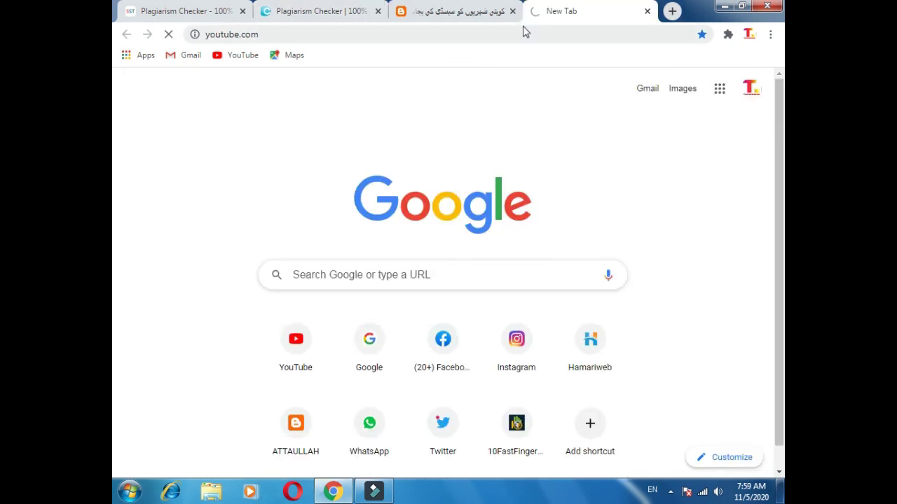
{"action": "key", "text": "Return"}
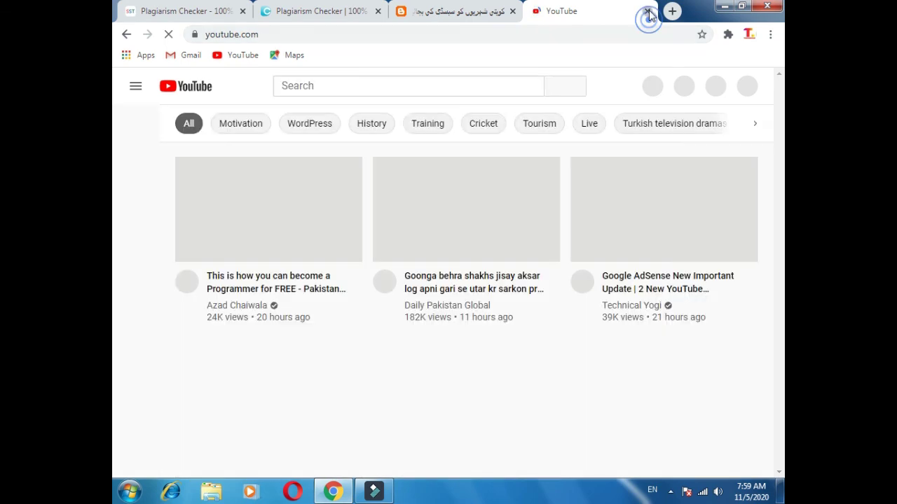
{"action": "left_click", "coordinate": [647, 12]}
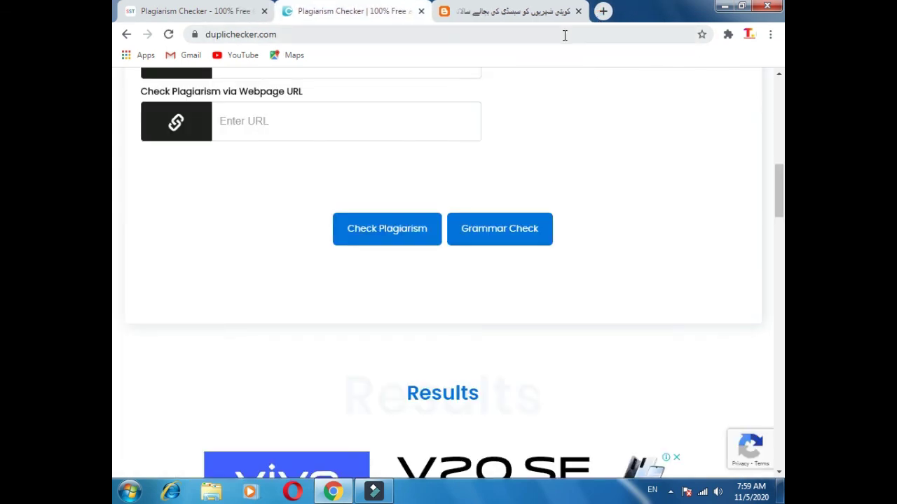